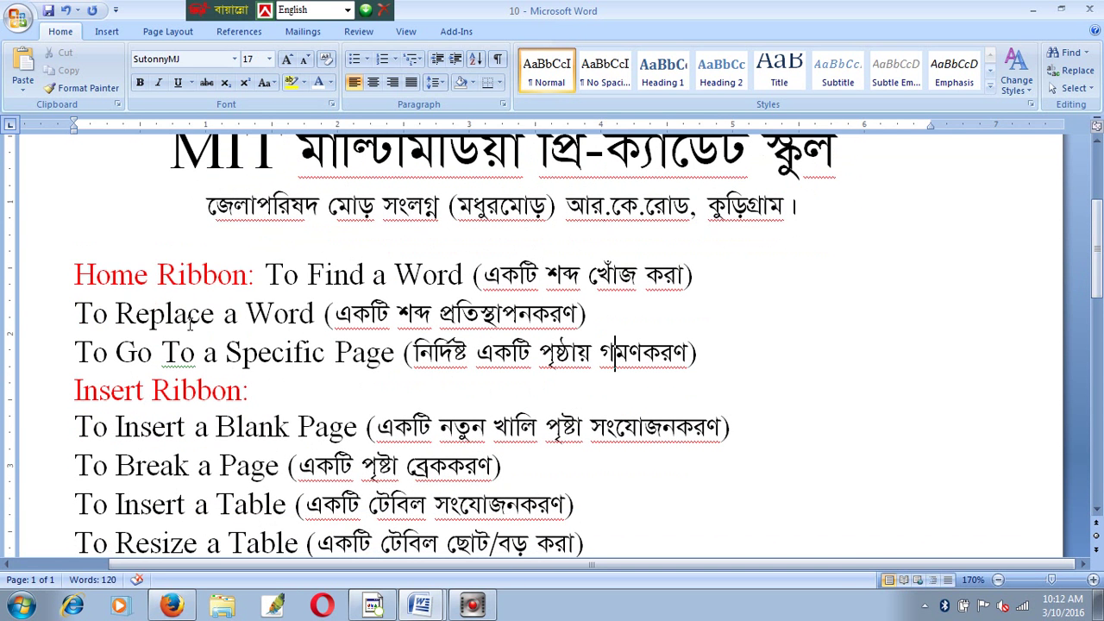
# Select topic-list phrases such as 'To Find a Word' and its Bengali translation
pyautogui.moveTo(76, 269); pyautogui.dragTo(265, 274)
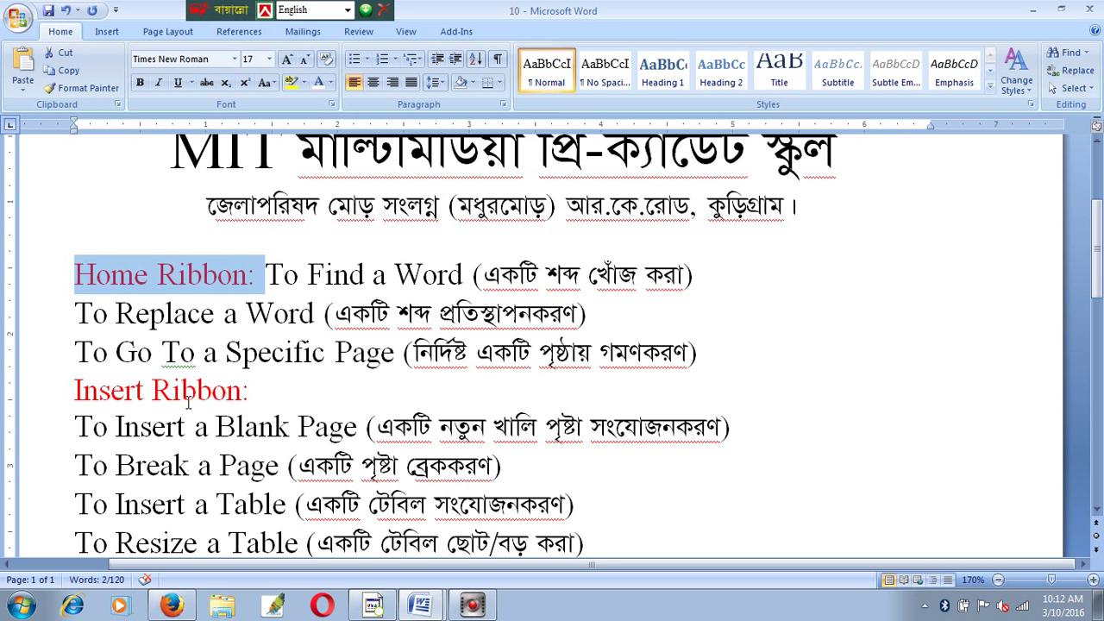
pyautogui.moveTo(72, 391); pyautogui.dragTo(231, 391)
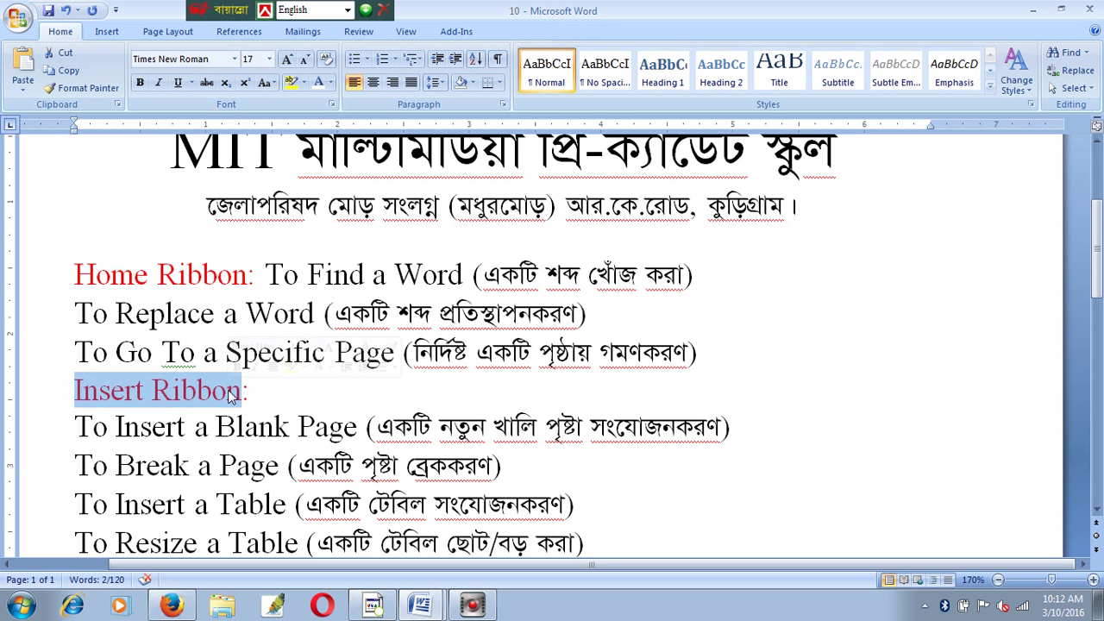
pyautogui.click(191, 276)
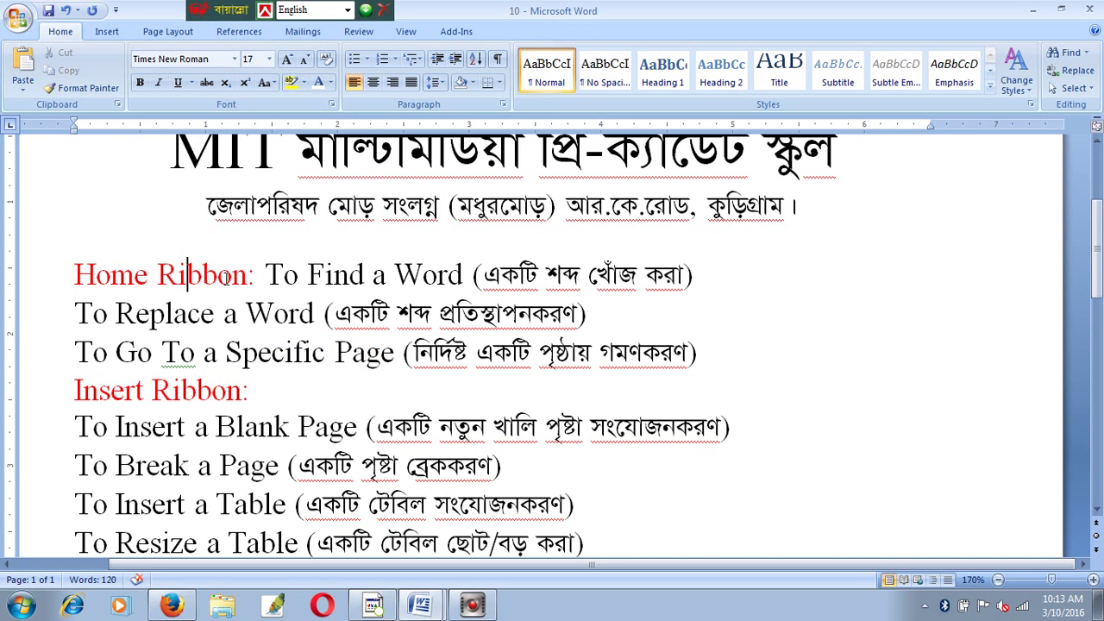
pyautogui.moveTo(693, 274); pyautogui.dragTo(483, 274)
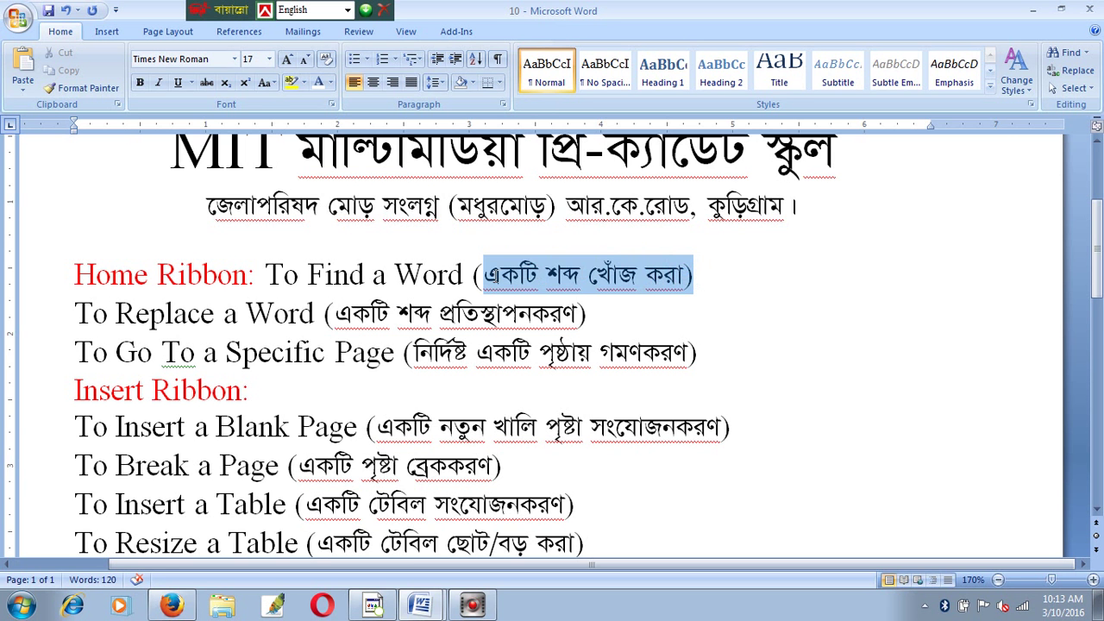
pyautogui.moveTo(264, 274); pyautogui.dragTo(462, 274)
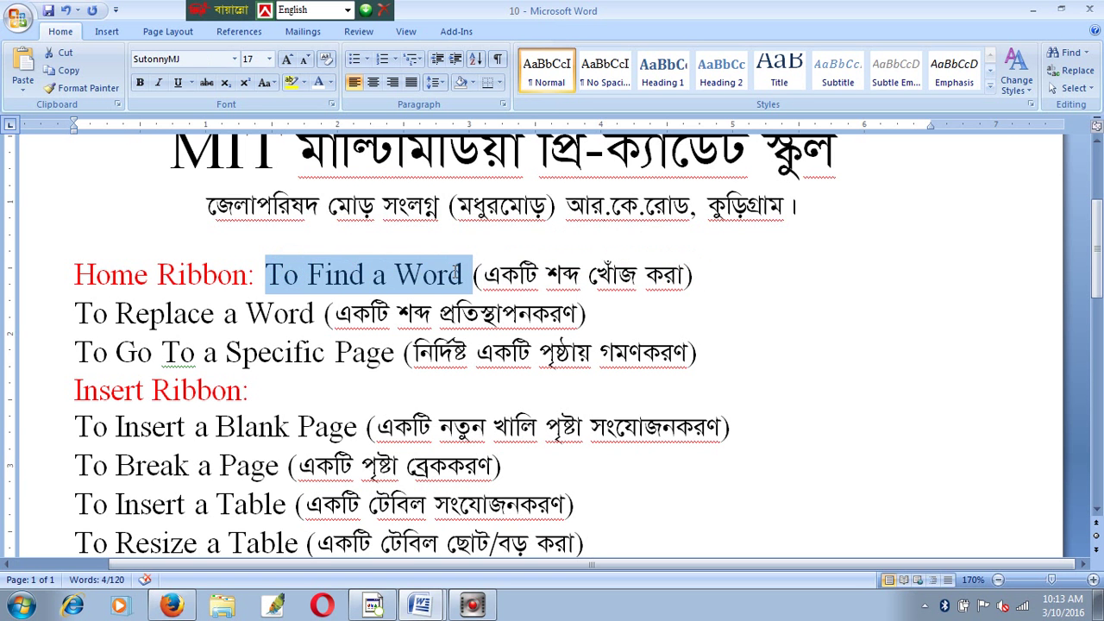
# Select the invisible paragraph below the topic list and set its font colour to Automatic (black)
pyautogui.scroll(-3, 458, 282)
pyautogui.scroll(-2, 458, 281)
pyautogui.moveTo(76, 272)
pyautogui.mouseDown()
pyautogui.moveTo(815, 390)
pyautogui.moveTo(902, 370)
pyautogui.mouseUp()
pyautogui.click(330, 83)
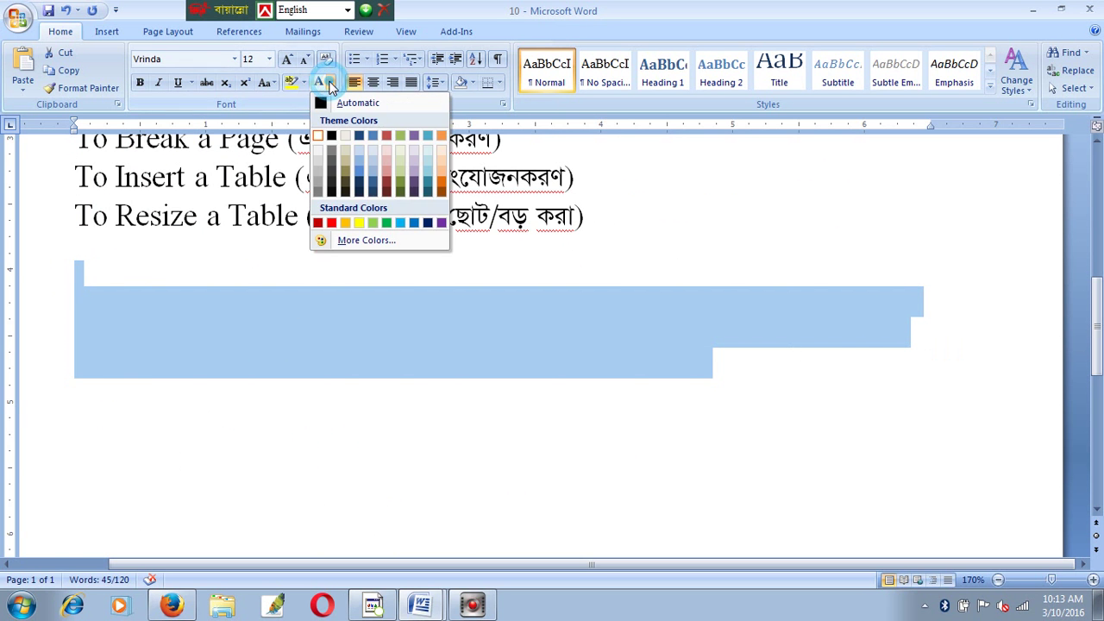
pyautogui.click(331, 135)
pyautogui.click(781, 373)
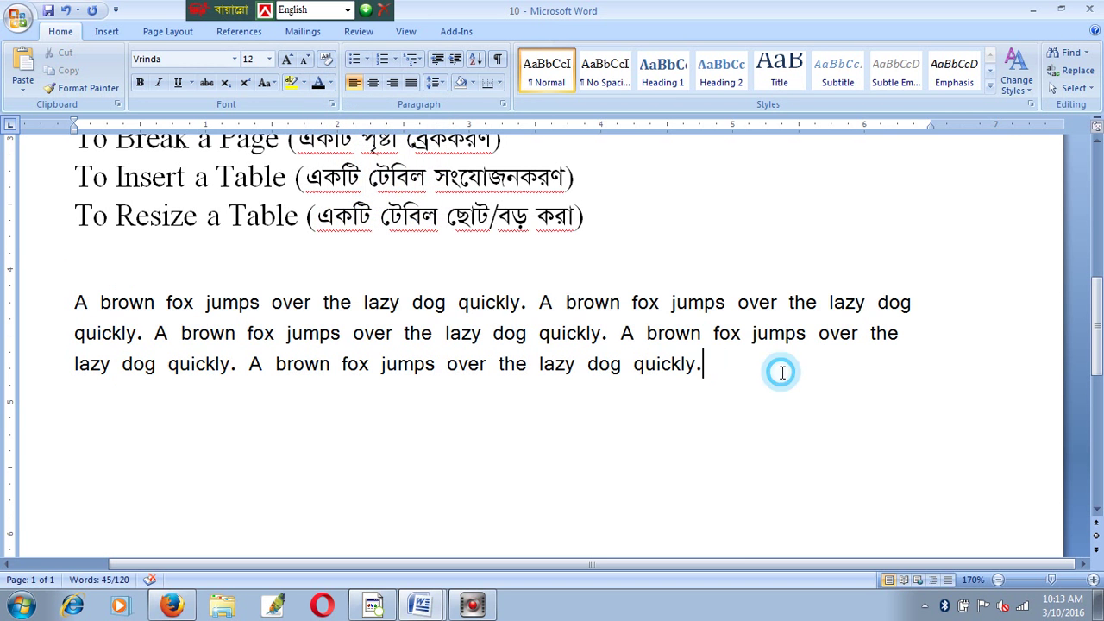
# Select 'Find a Word' with its Bengali translation, then place the insertion point below the paragraph
pyautogui.scroll(3, 409, 345)
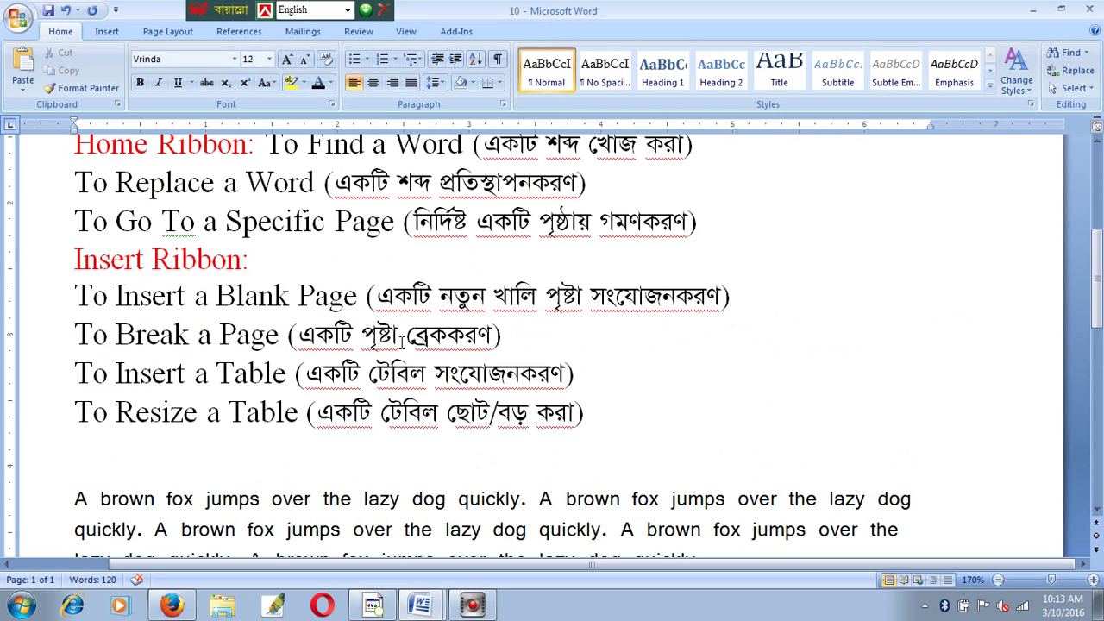
pyautogui.scroll(1, 402, 343)
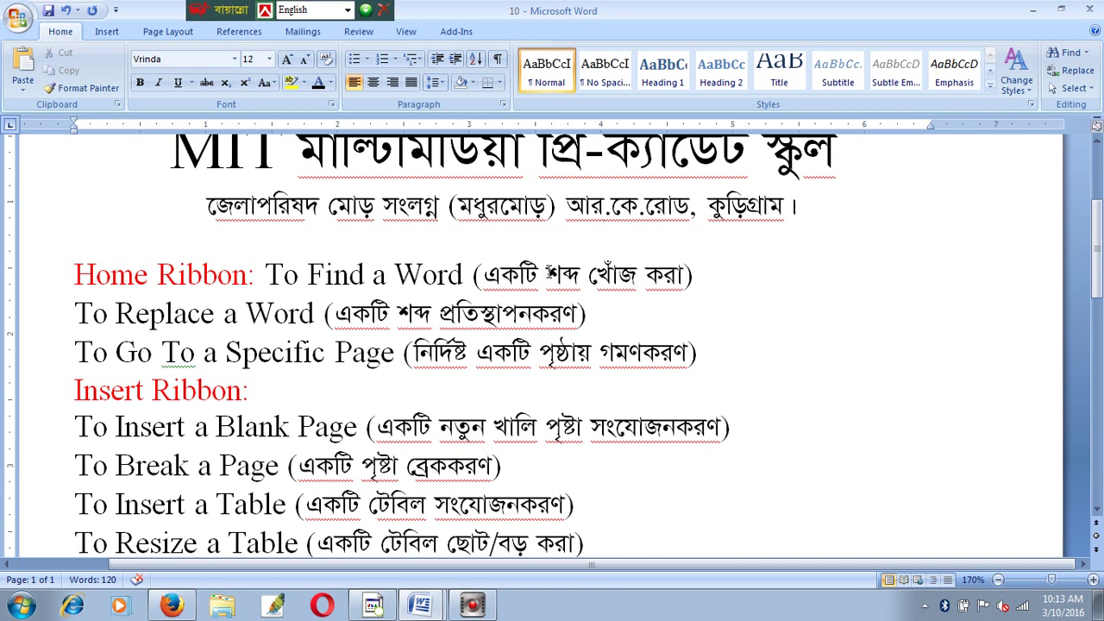
pyautogui.moveTo(694, 275); pyautogui.dragTo(307, 275)
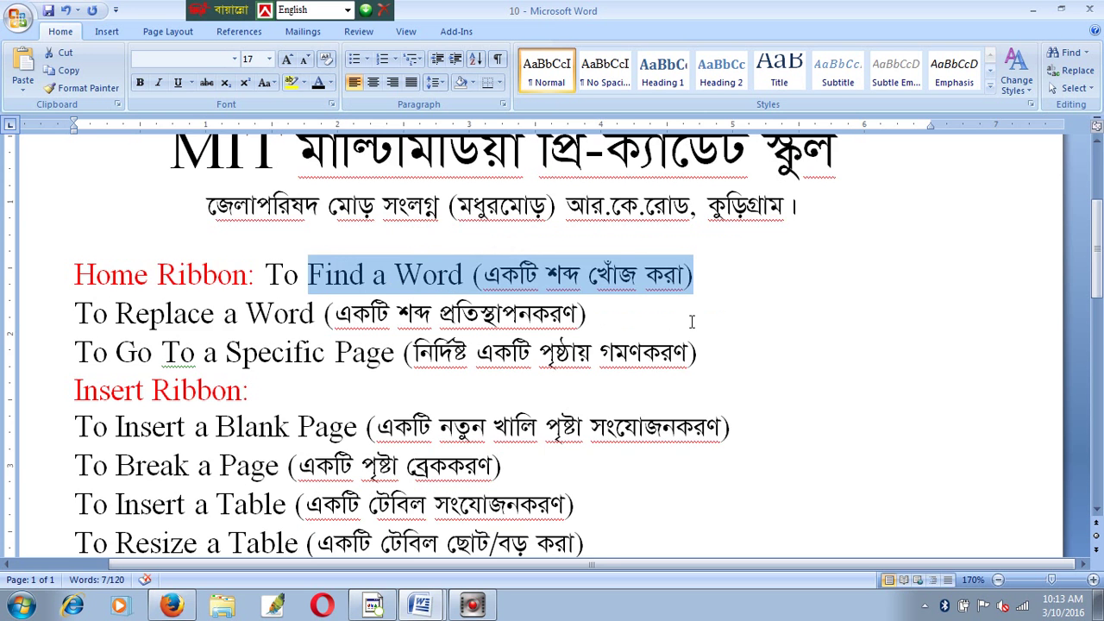
pyautogui.scroll(-1, 692, 321)
pyautogui.scroll(-1, 692, 322)
pyautogui.scroll(-1, 692, 322)
pyautogui.scroll(-1, 692, 322)
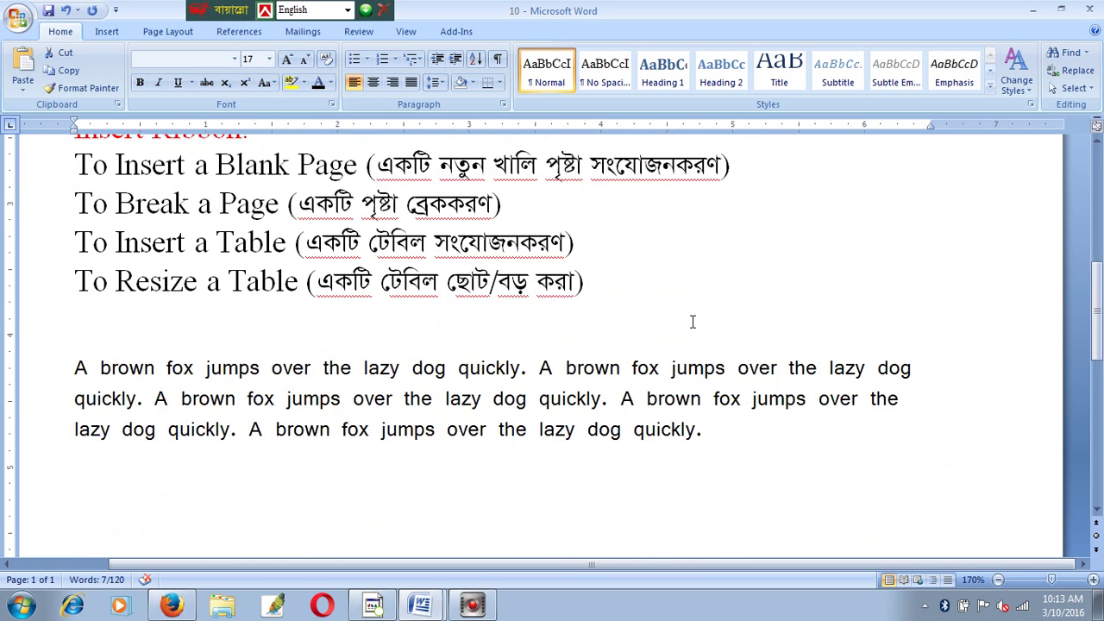
pyautogui.scroll(-1, 692, 322)
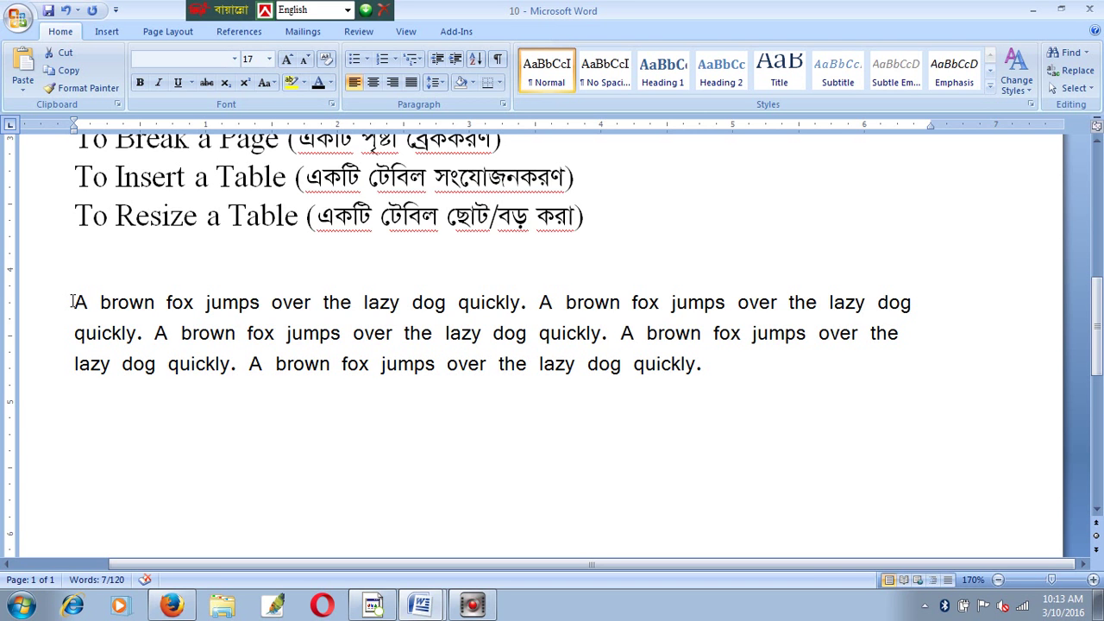
pyautogui.click(807, 458)
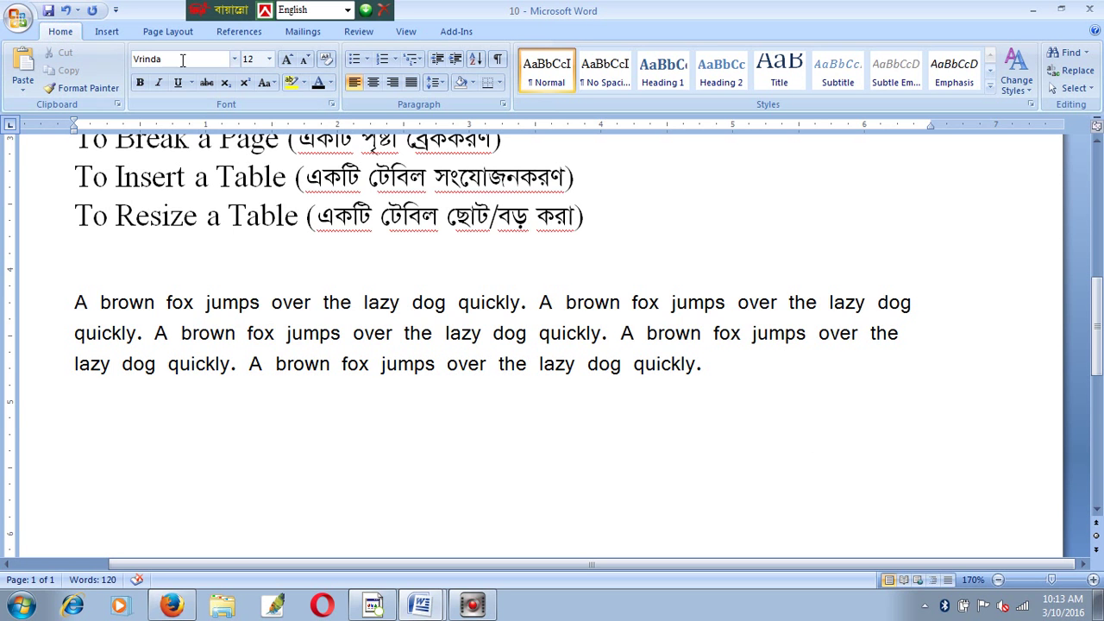
# Open Find from the Editing group and move the Find and Replace dialog near the top
pyautogui.click(1070, 55)
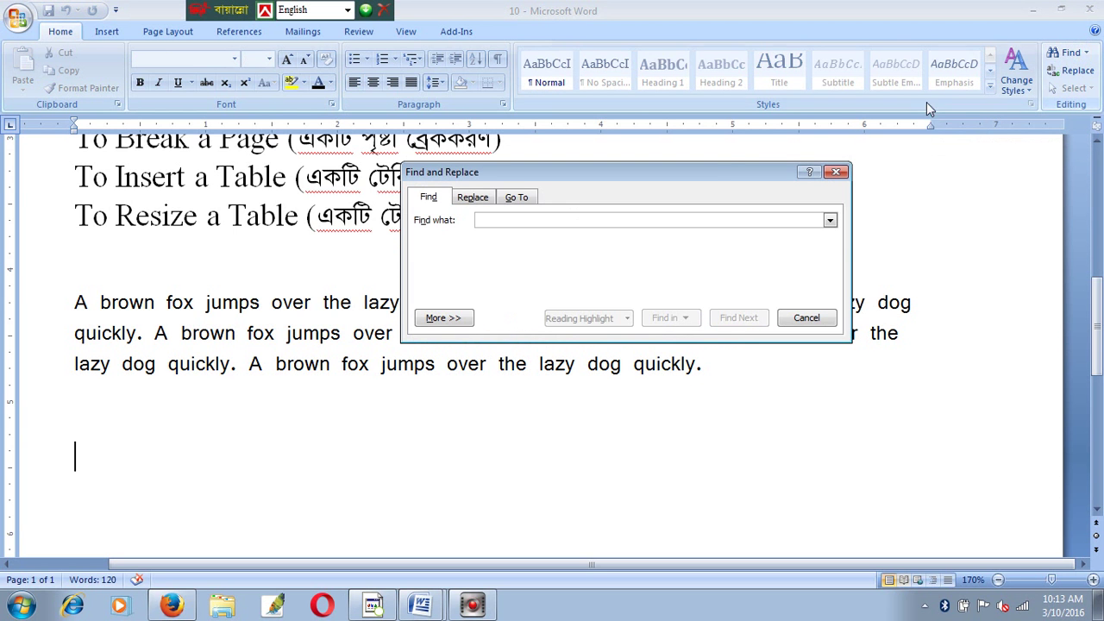
pyautogui.moveTo(523, 178); pyautogui.dragTo(541, 242)
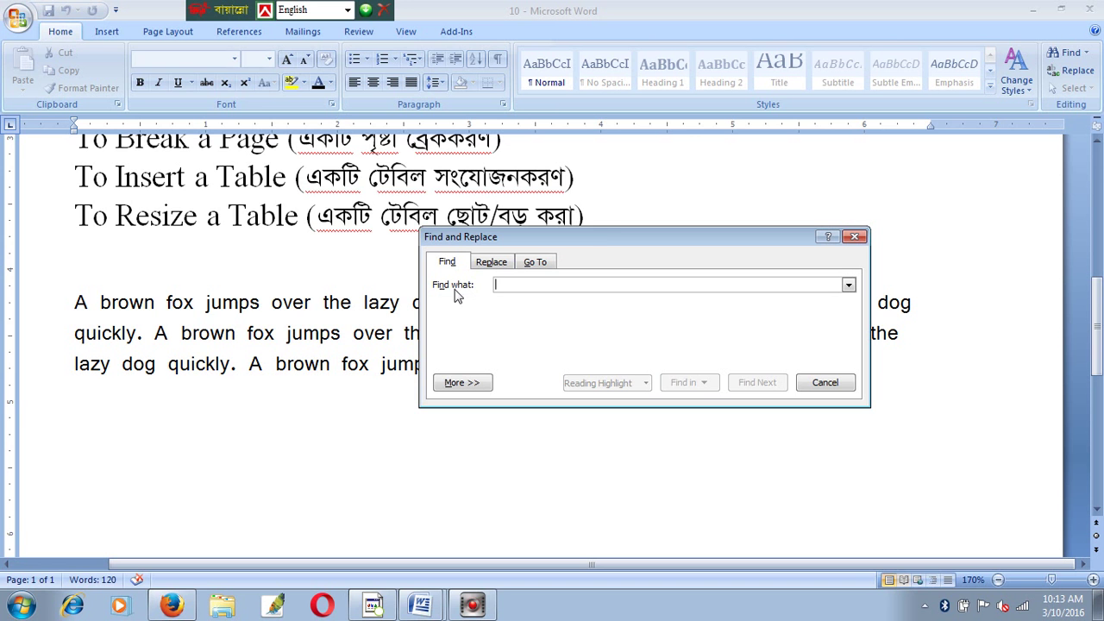
pyautogui.moveTo(613, 237); pyautogui.dragTo(567, 412)
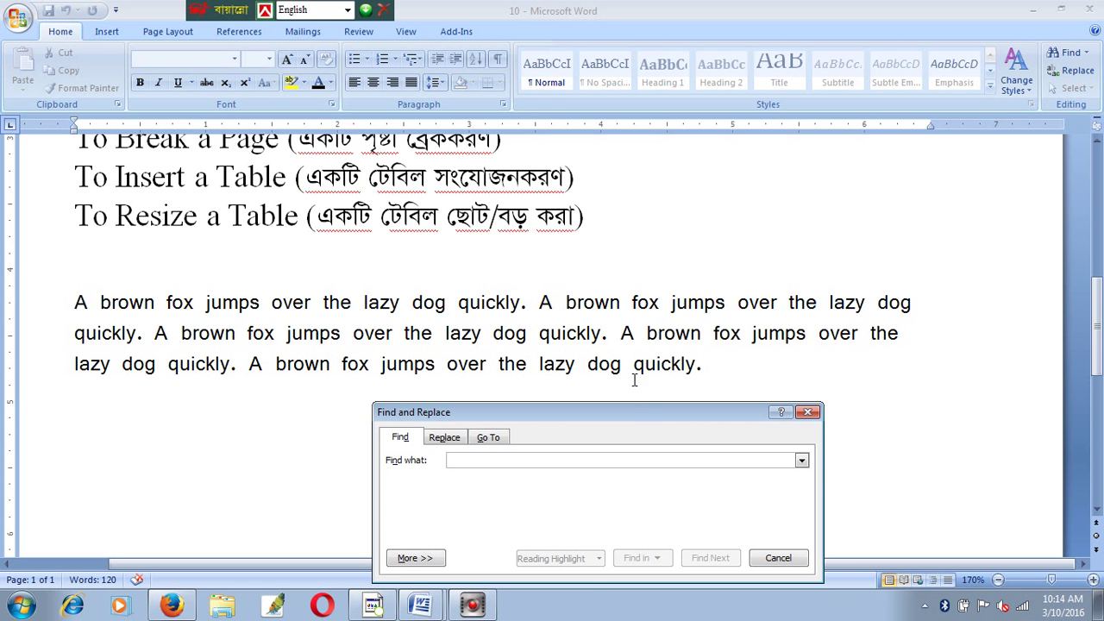
pyautogui.moveTo(631, 414)
pyautogui.mouseDown()
pyautogui.moveTo(677, 309)
pyautogui.moveTo(705, 99)
pyautogui.mouseUp()
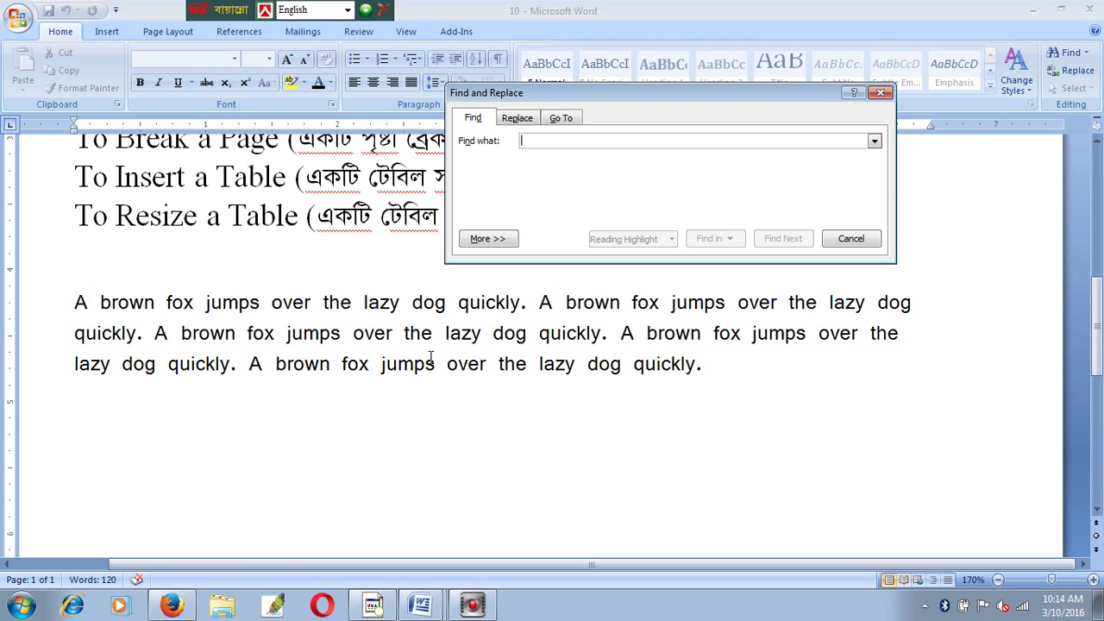
# Search for 'lazy' and step through its first four matches with Find Next
pyautogui.click(541, 141)
pyautogui.write('lazy')
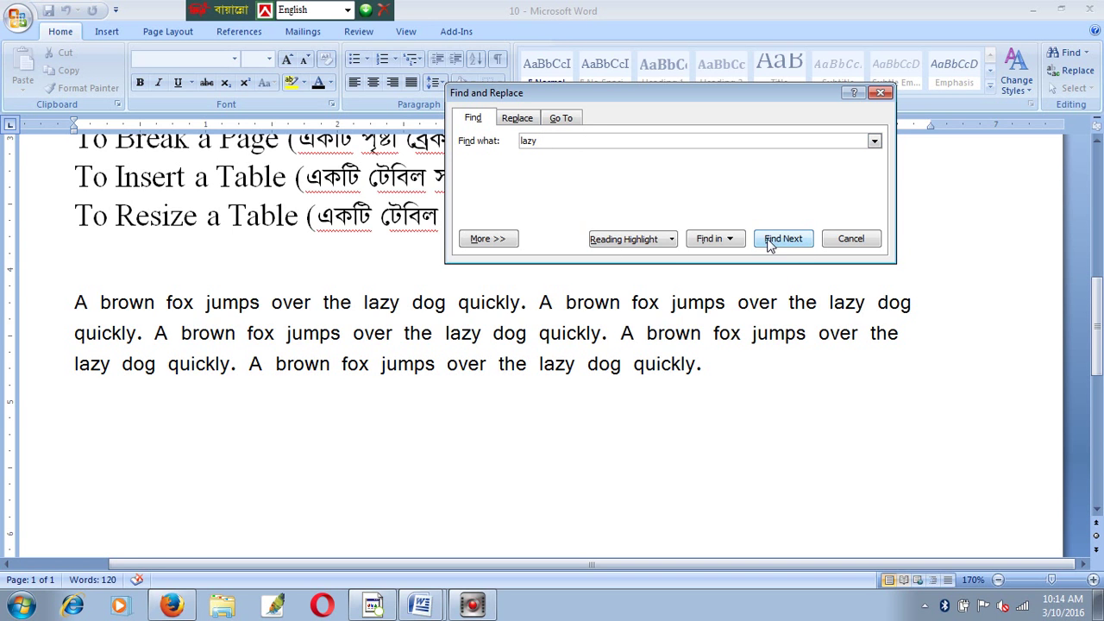
pyautogui.click(793, 244)
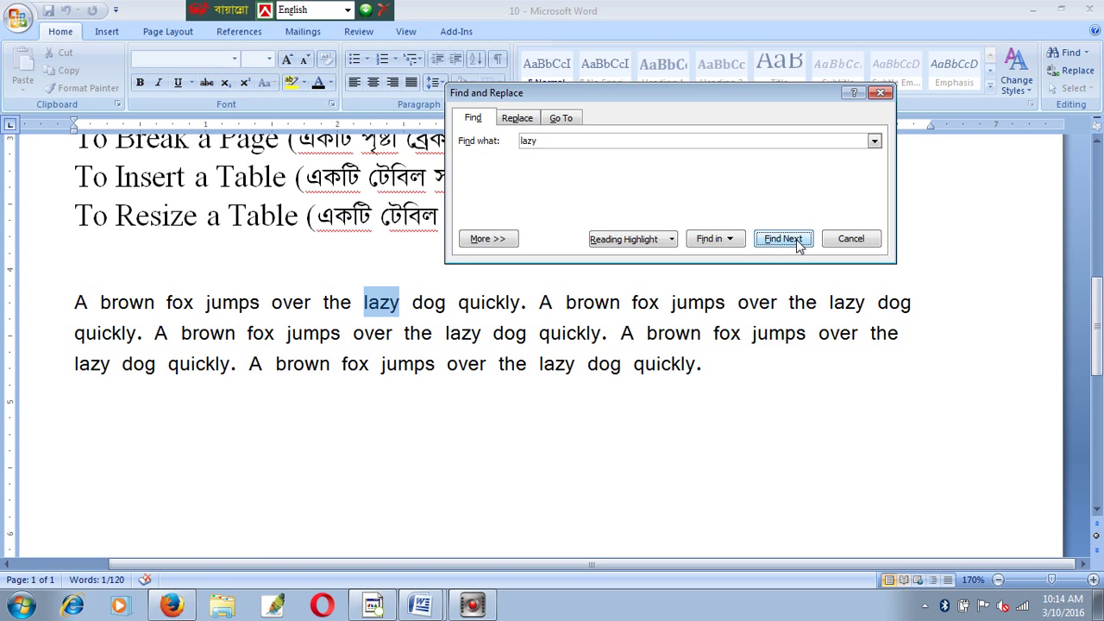
pyautogui.click(789, 245)
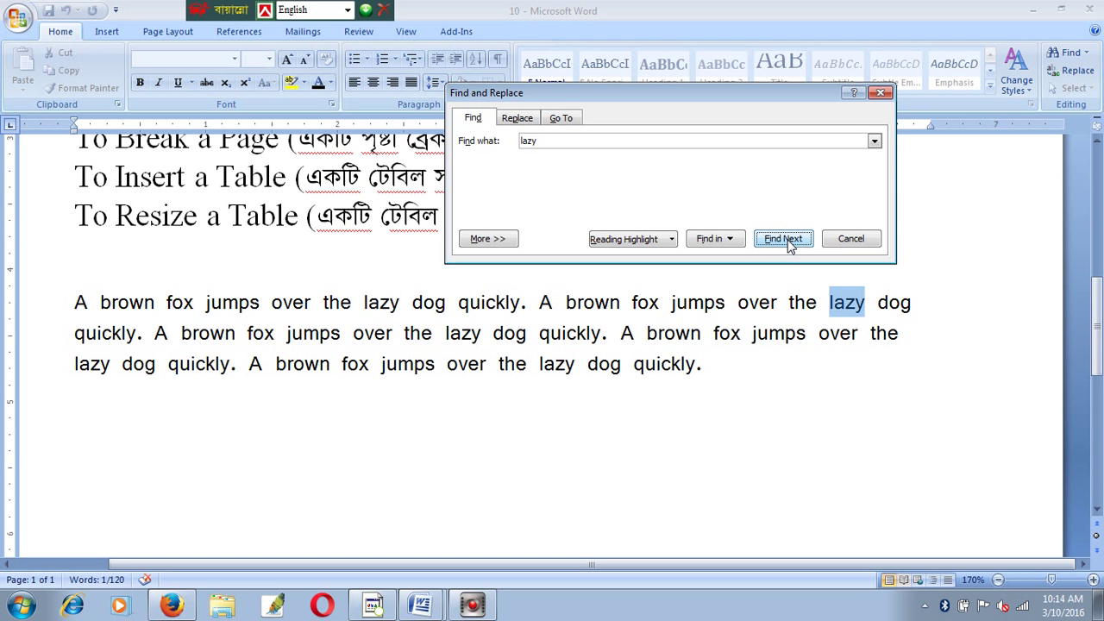
pyautogui.click(789, 245)
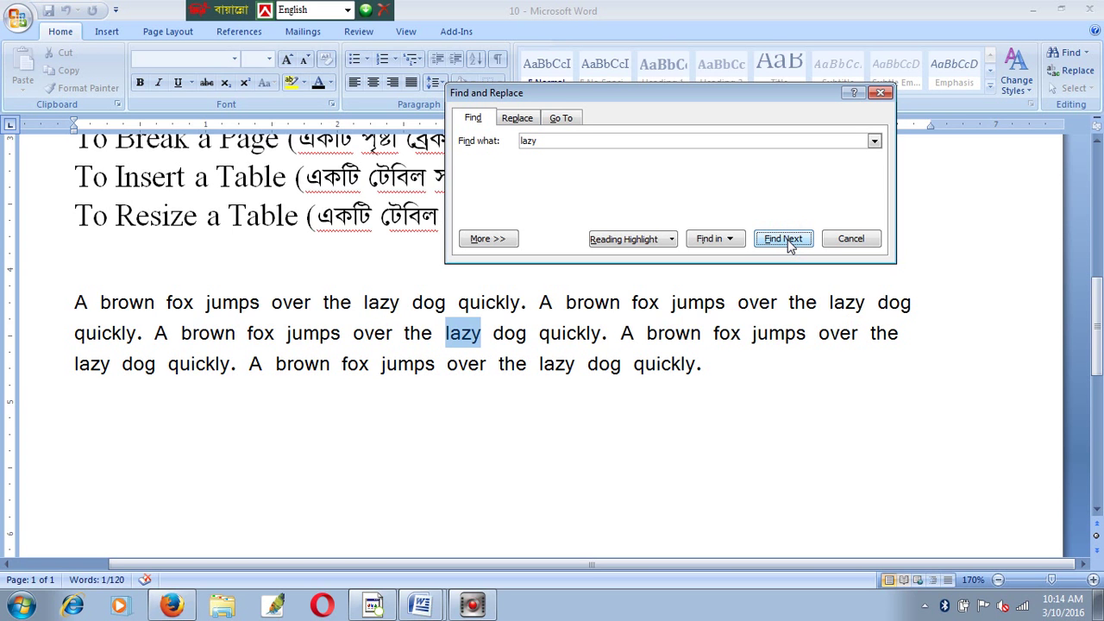
pyautogui.click(787, 240)
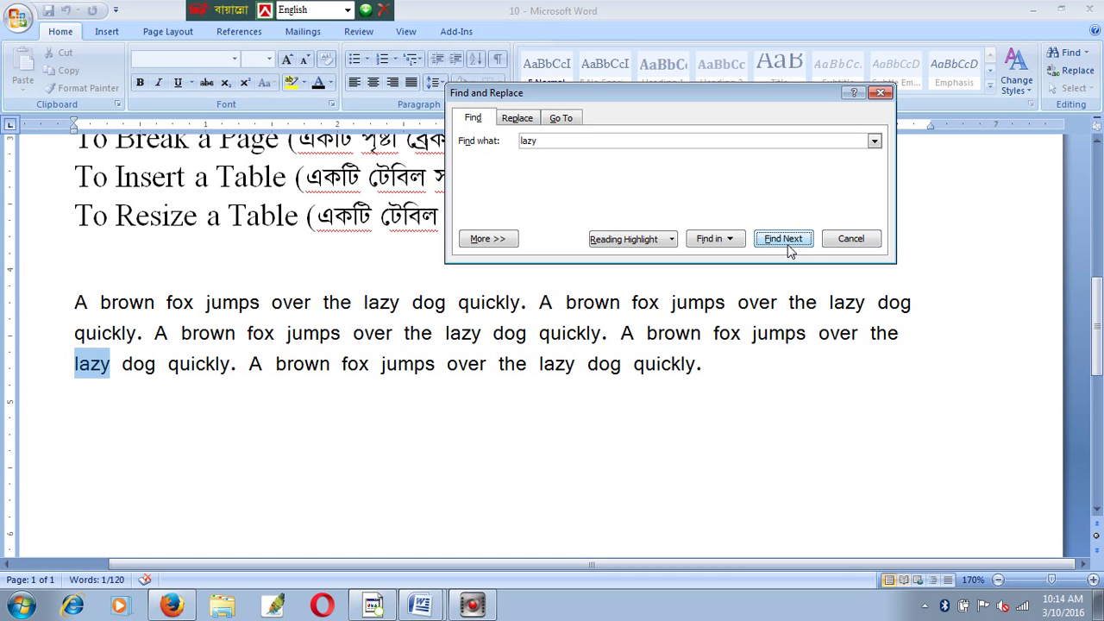
pyautogui.click(868, 245)
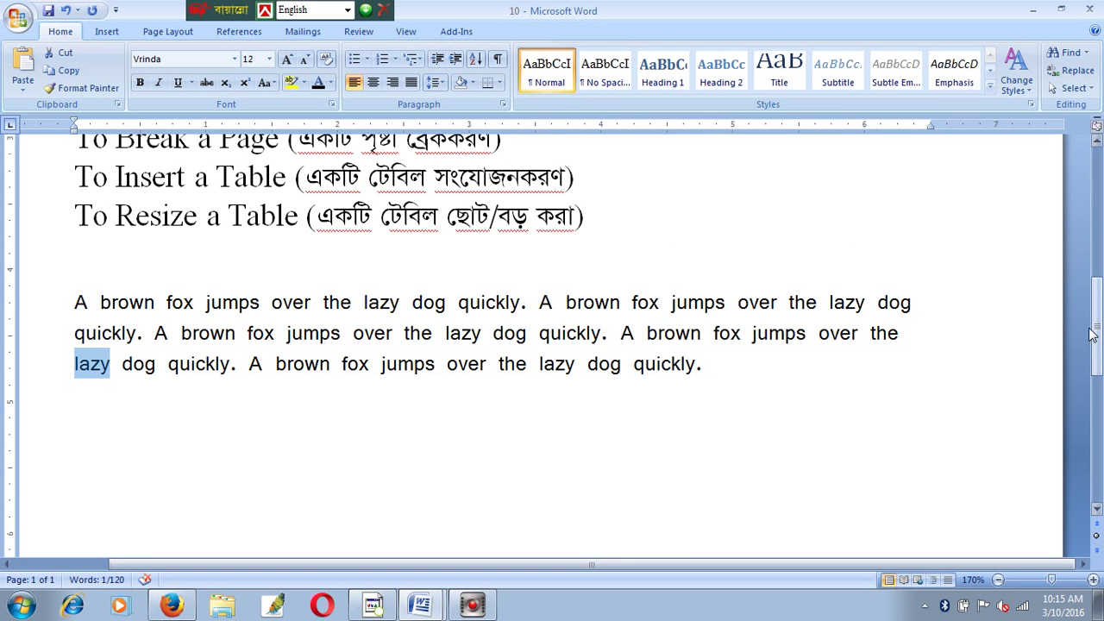
pyautogui.moveTo(1098, 336); pyautogui.dragTo(1102, 257)
pyautogui.click(563, 349)
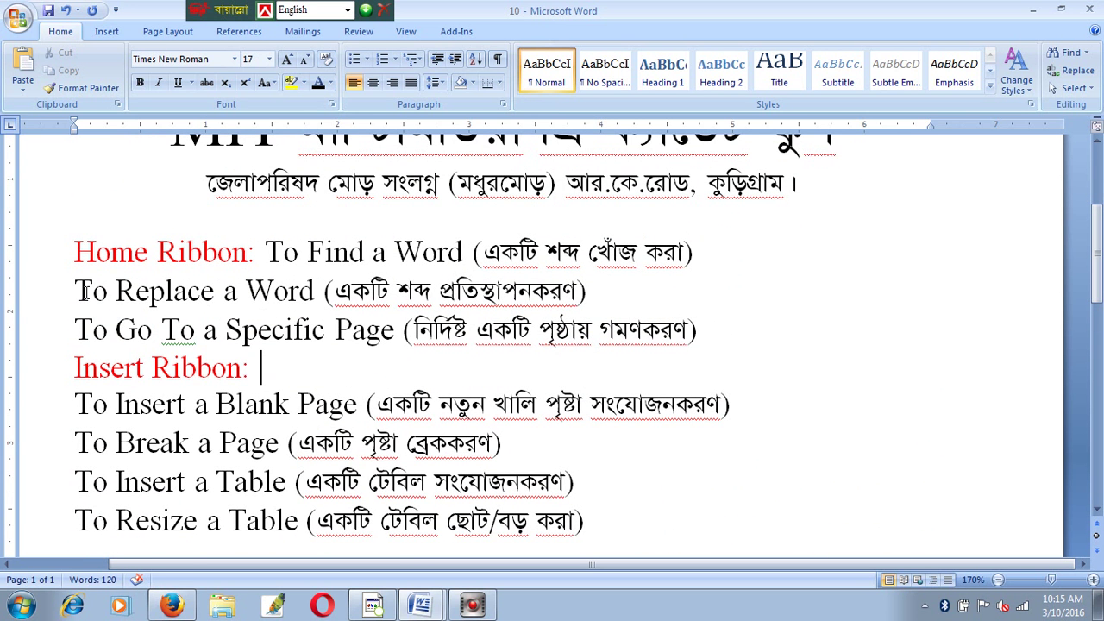
pyautogui.moveTo(71, 292); pyautogui.dragTo(281, 294)
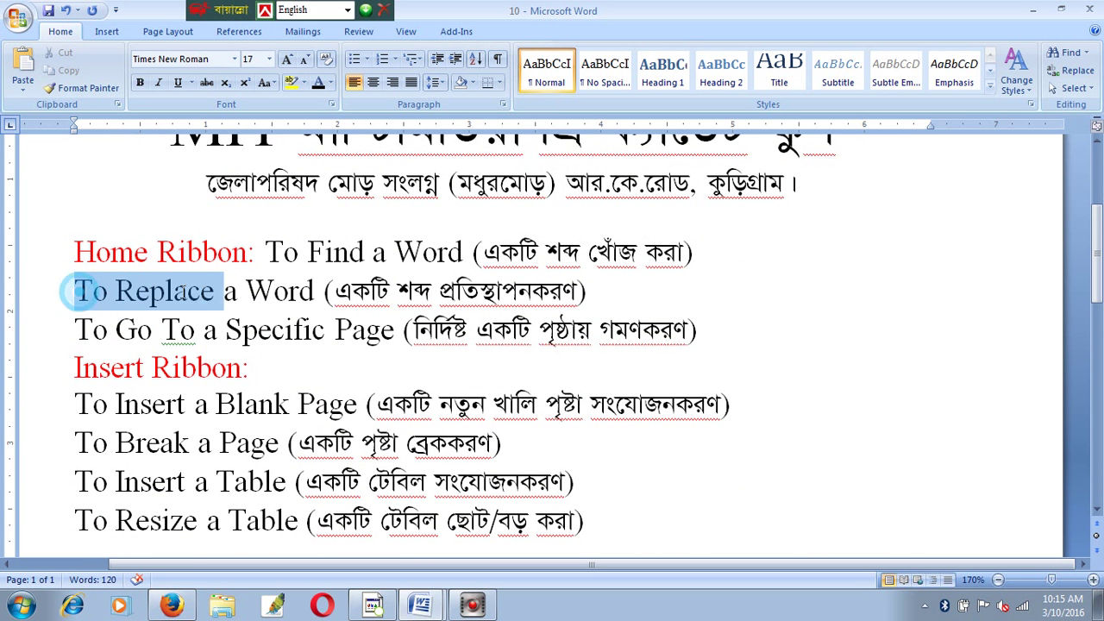
pyautogui.click(586, 290)
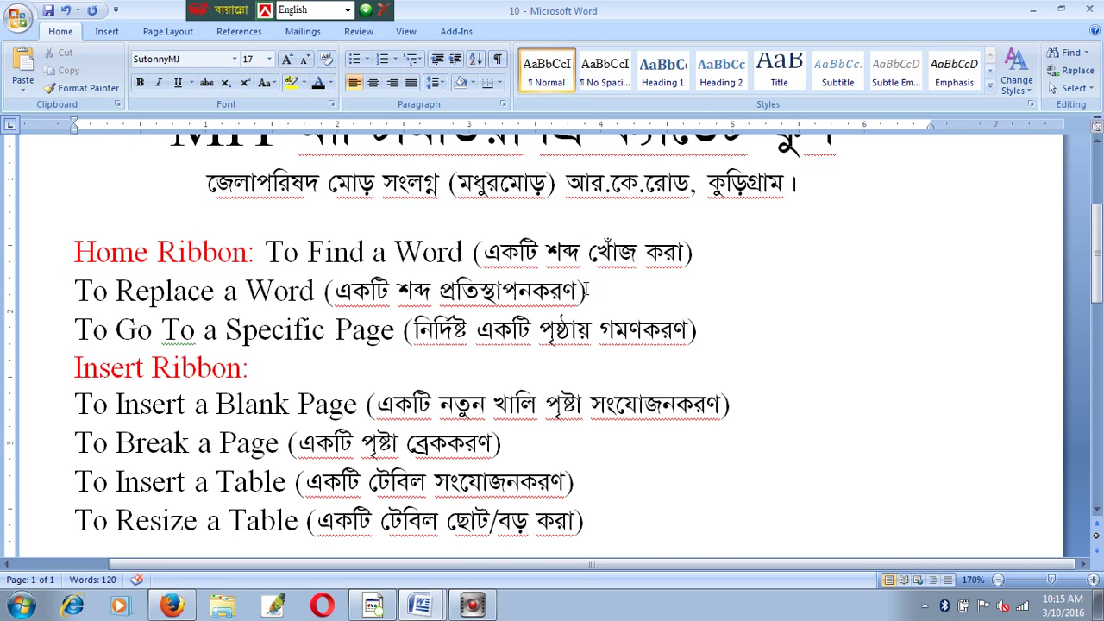
pyautogui.scroll(-3, 587, 291)
pyautogui.scroll(-1, 586, 289)
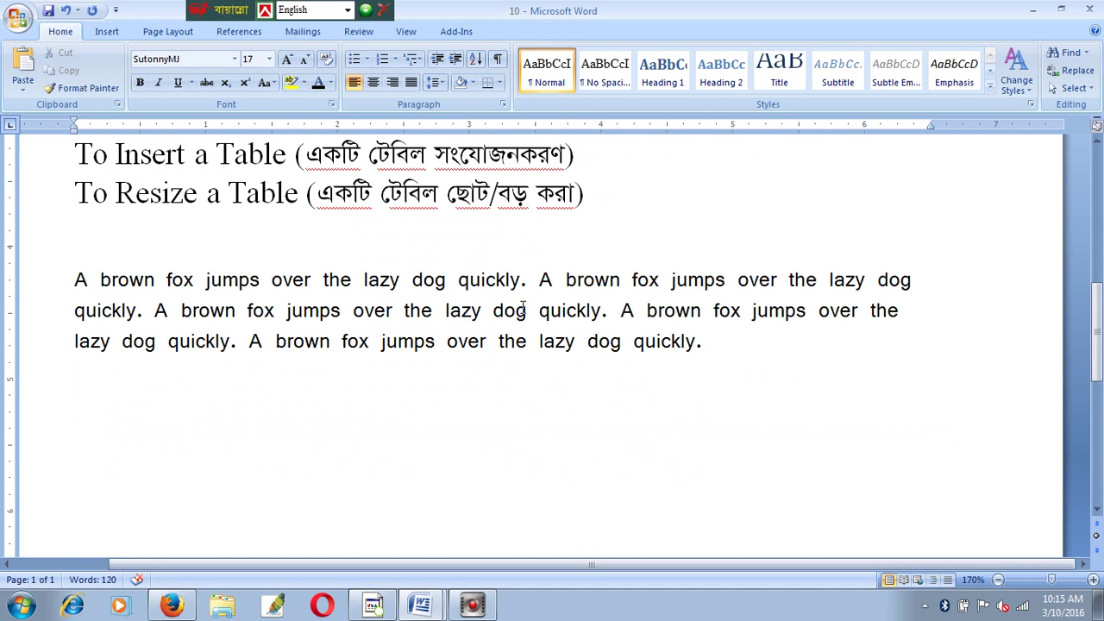
pyautogui.moveTo(77, 278); pyautogui.dragTo(713, 345)
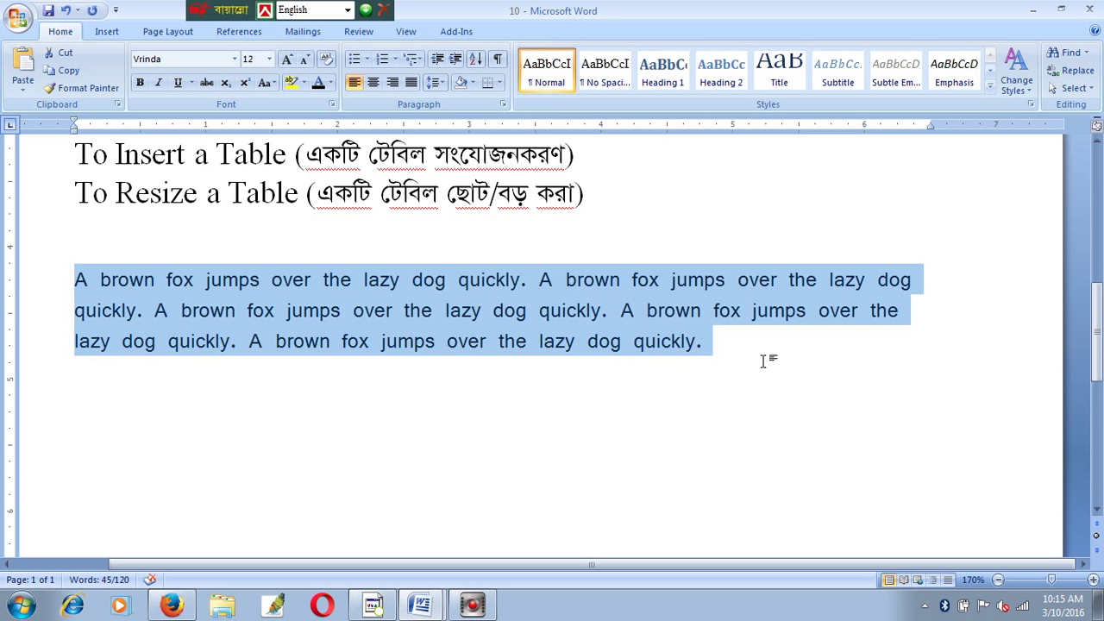
pyautogui.click(764, 361)
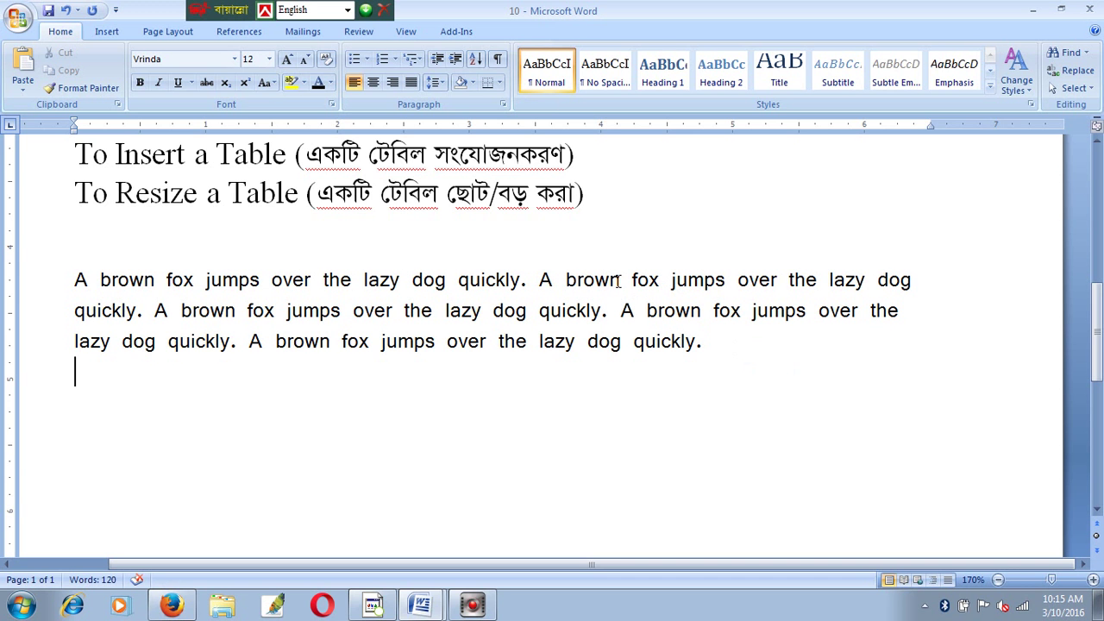
pyautogui.click(775, 278)
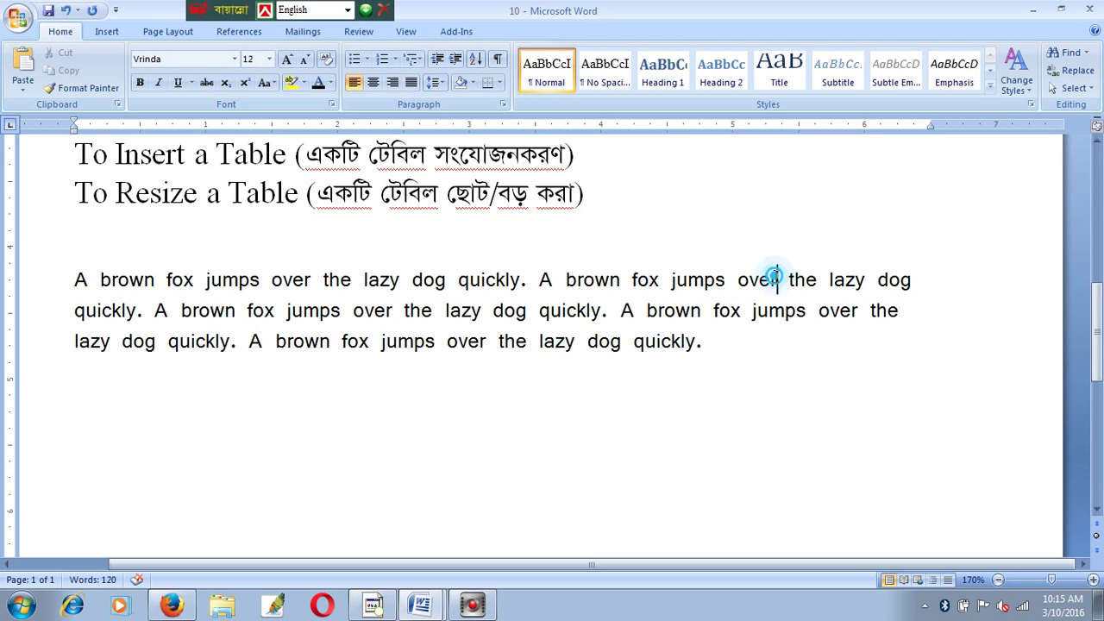
pyautogui.doubleClick(775, 277)
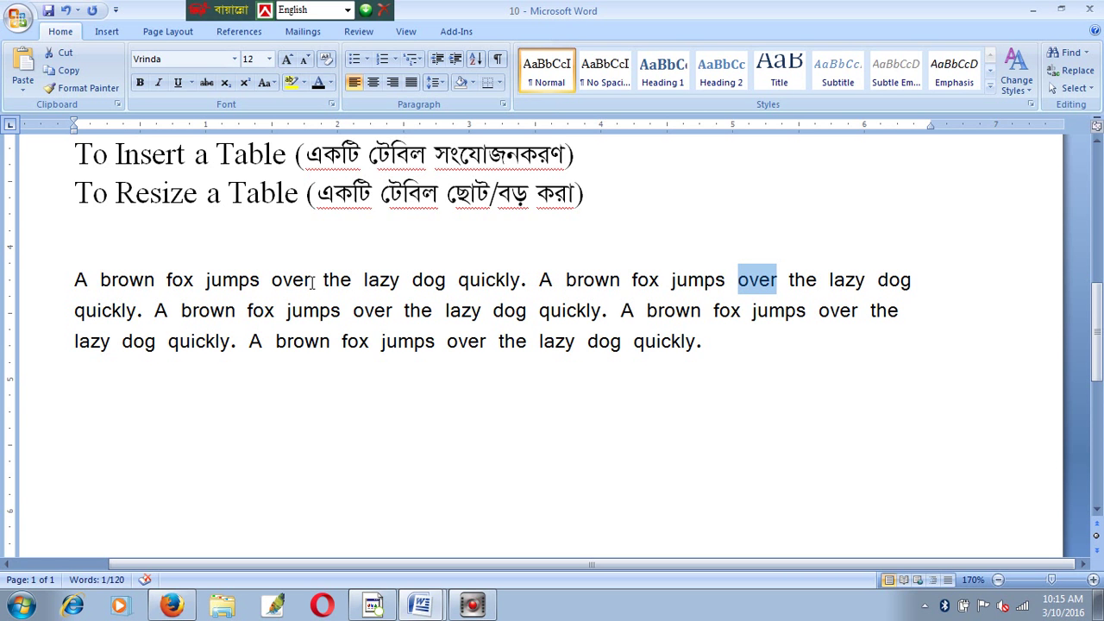
pyautogui.click(313, 282)
pyautogui.click(752, 353)
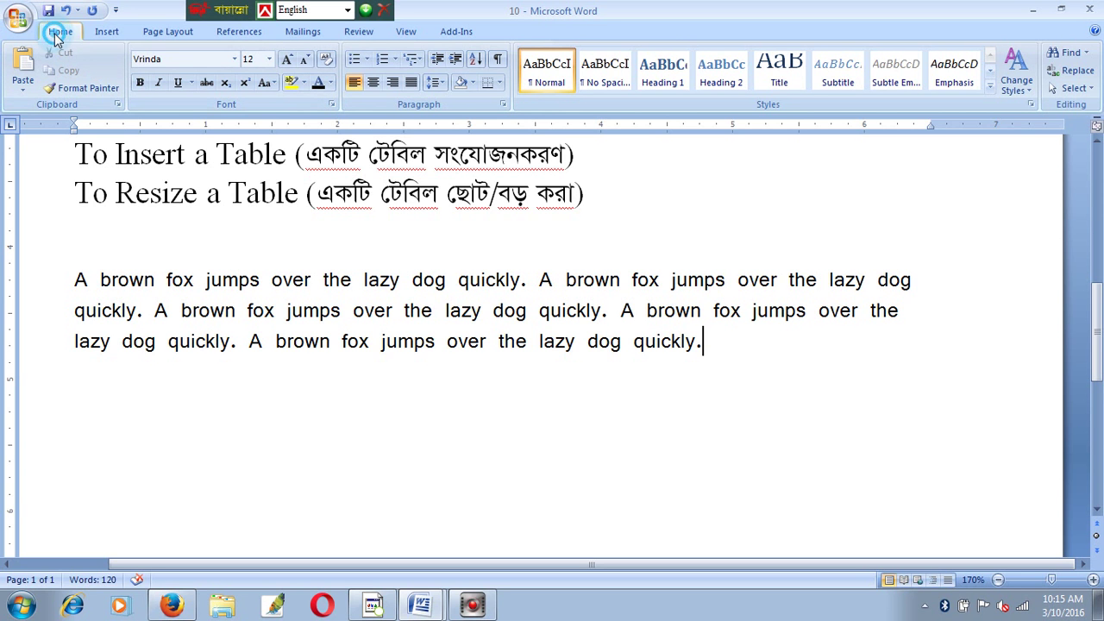
# In the Replace dialog, replace all 'over' with 'Cover' using Replace All
pyautogui.click(1076, 74)
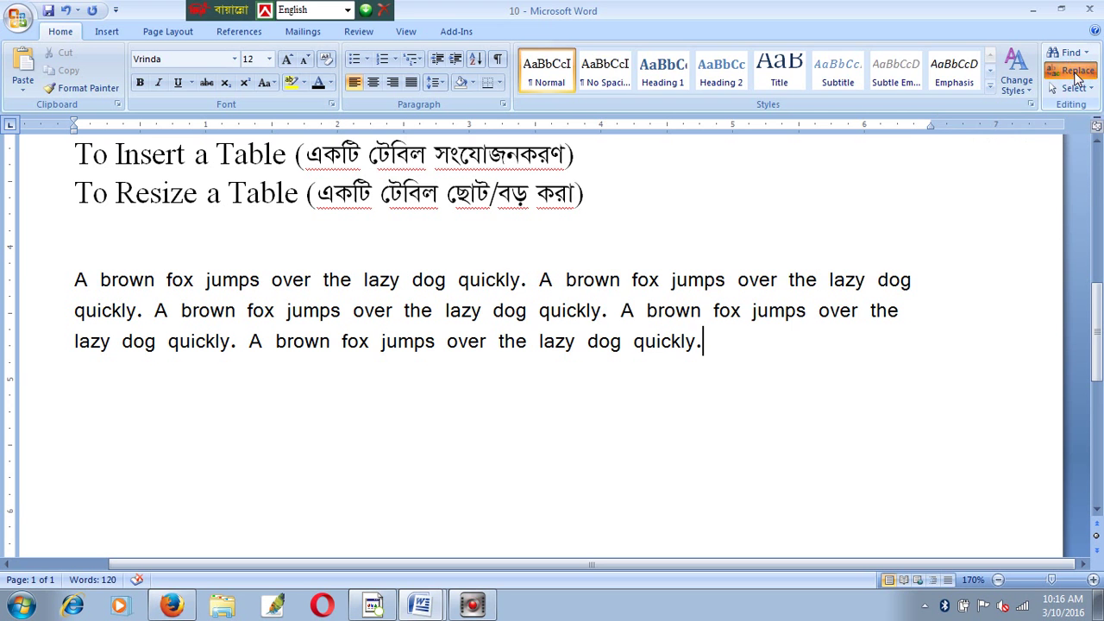
pyautogui.moveTo(757, 163); pyautogui.dragTo(738, 374)
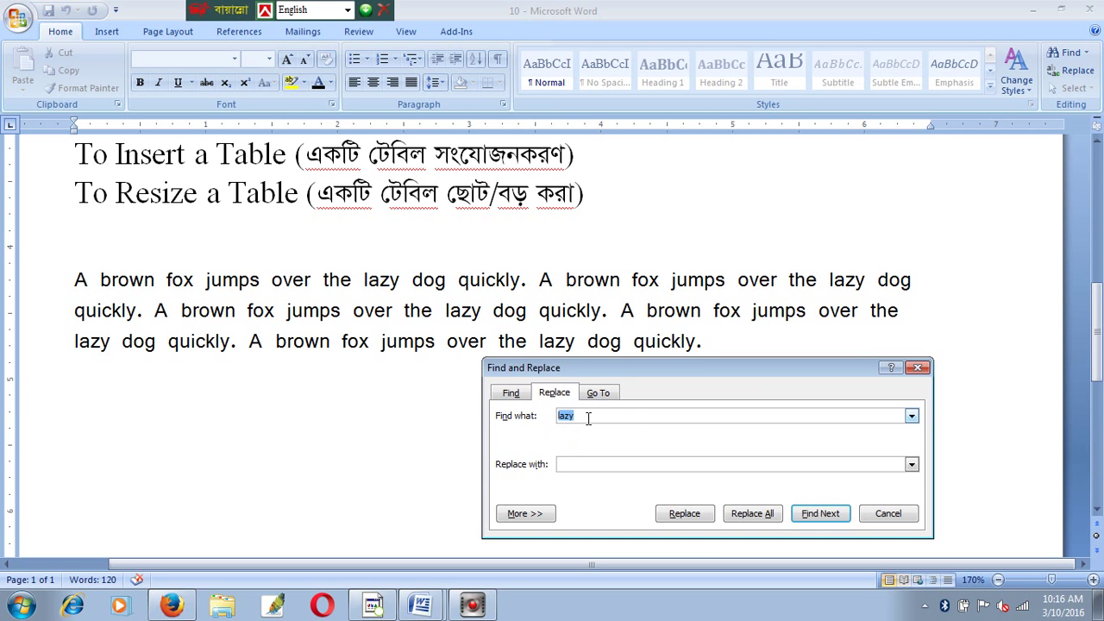
pyautogui.write('over')
pyautogui.doubleClick(583, 415)
pyautogui.click(581, 463)
pyautogui.click(576, 464)
pyautogui.doubleClick(595, 415)
pyautogui.doubleClick(591, 464)
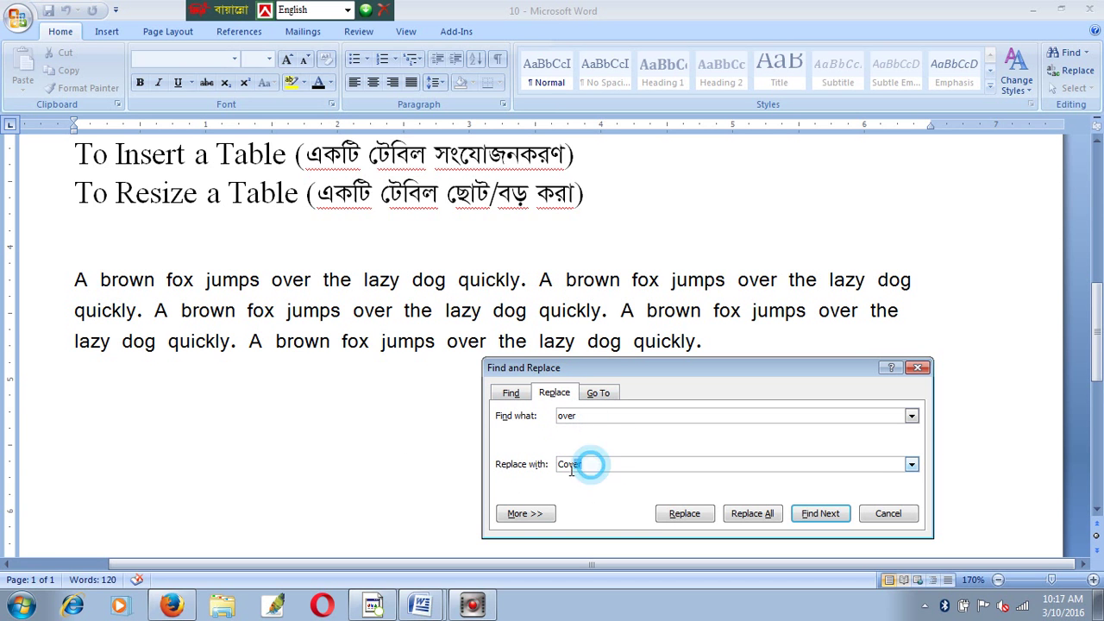
pyautogui.click(759, 515)
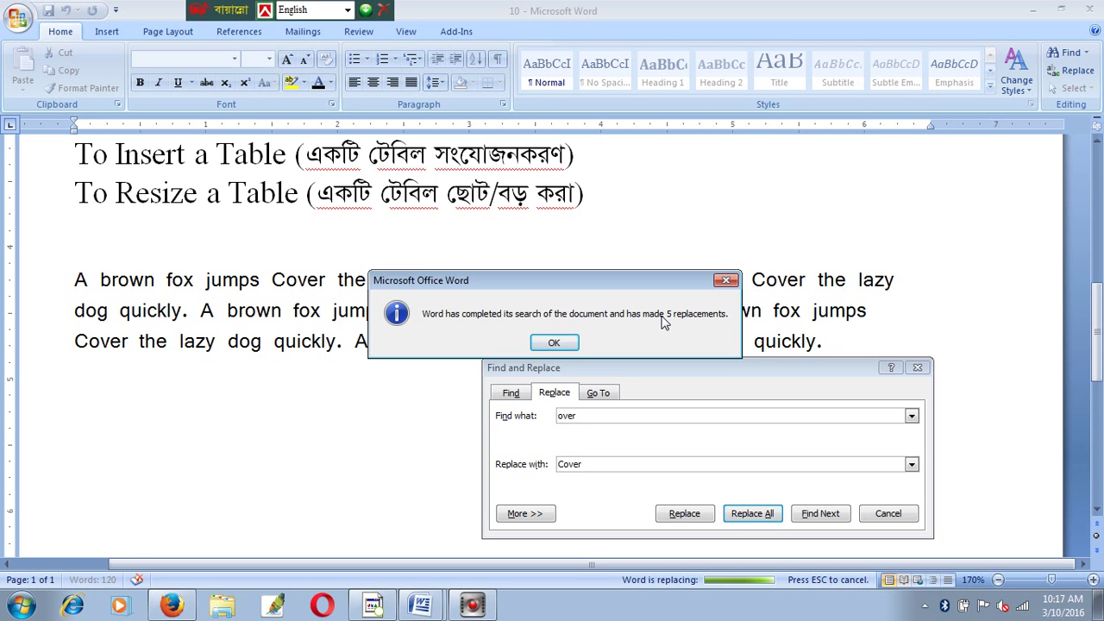
# Dismiss the five-replacements message and close the Find and Replace dialog
pyautogui.click(556, 343)
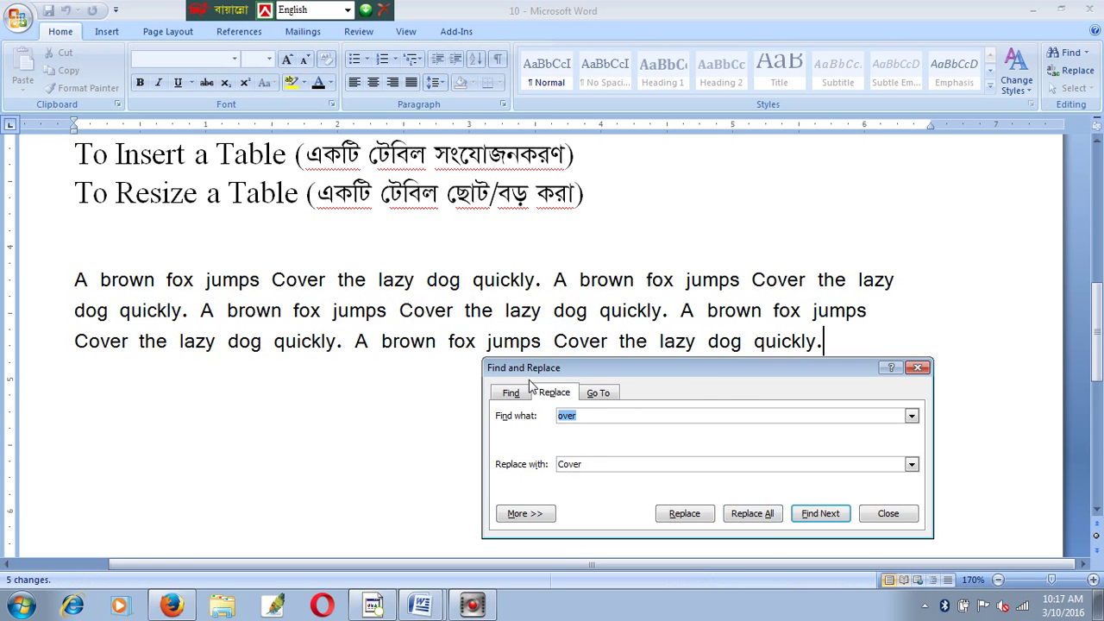
pyautogui.click(723, 372)
pyautogui.moveTo(723, 373); pyautogui.dragTo(656, 324)
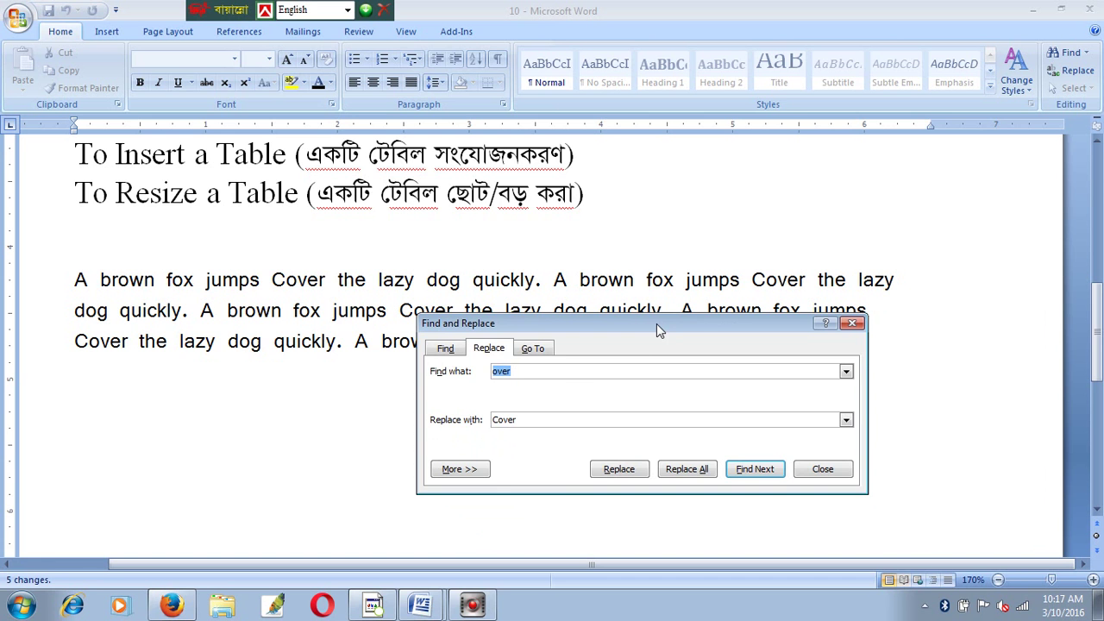
pyautogui.click(854, 324)
# Select the new 'Cover' words in the paragraph, then select the 'To Replace a Word' line
pyautogui.click(274, 276)
pyautogui.moveTo(290, 275); pyautogui.dragTo(326, 280)
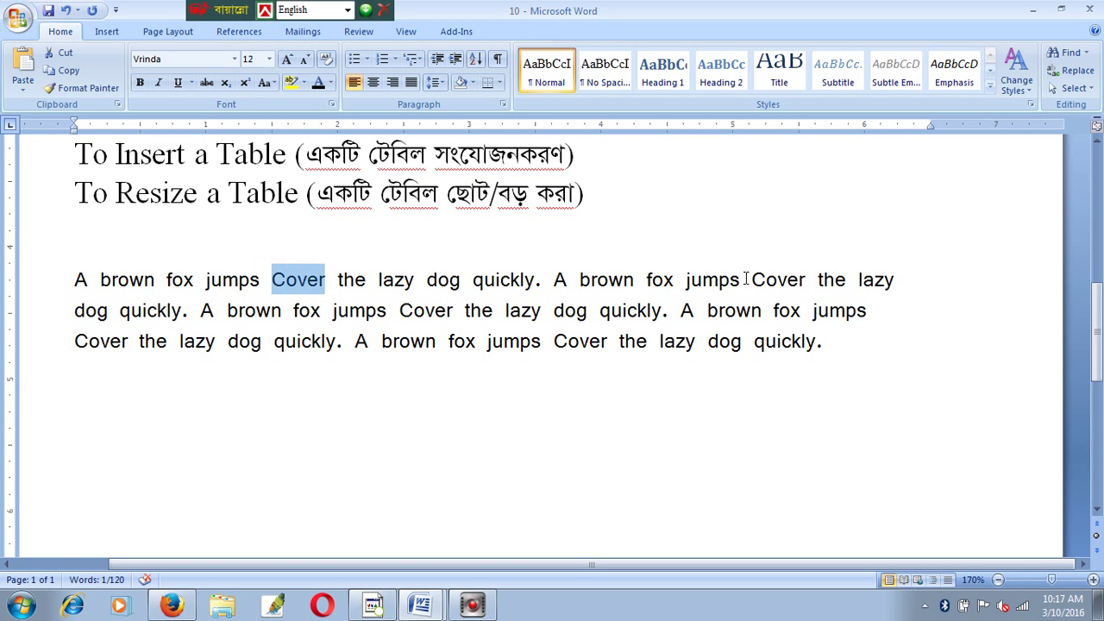
pyautogui.moveTo(753, 278); pyautogui.dragTo(804, 280)
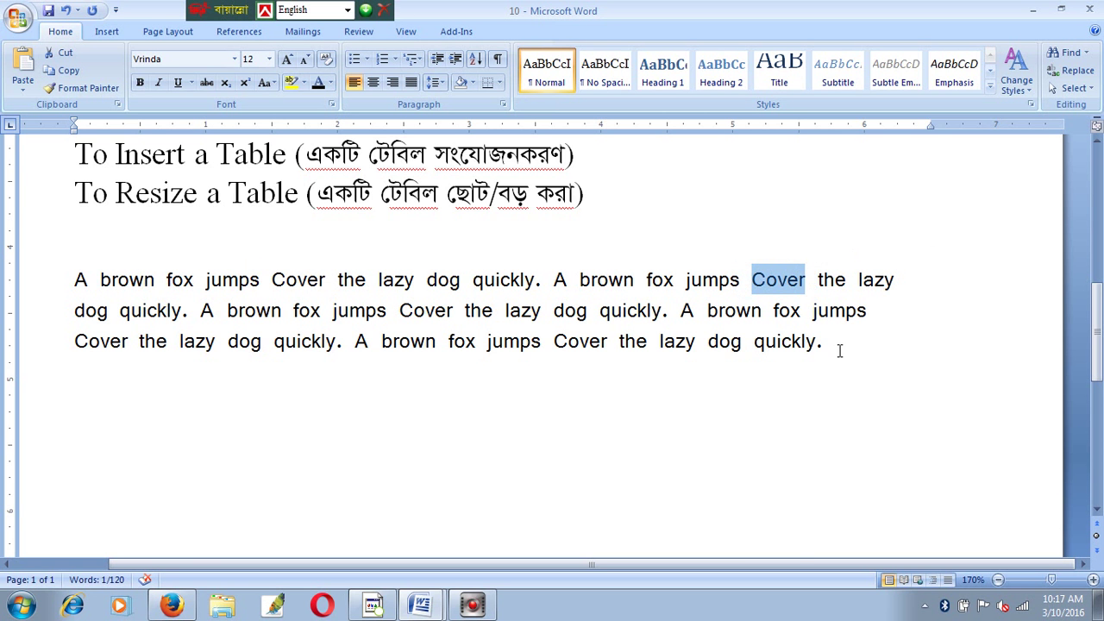
pyautogui.scroll(3, 839, 351)
pyautogui.scroll(2, 431, 249)
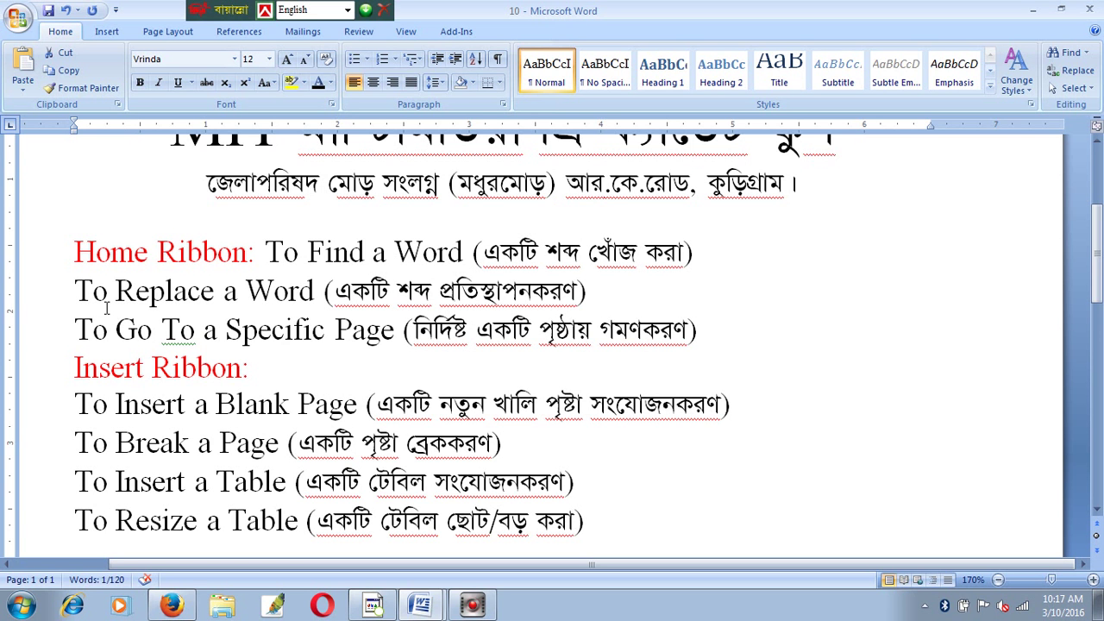
pyautogui.moveTo(77, 291); pyautogui.dragTo(577, 291)
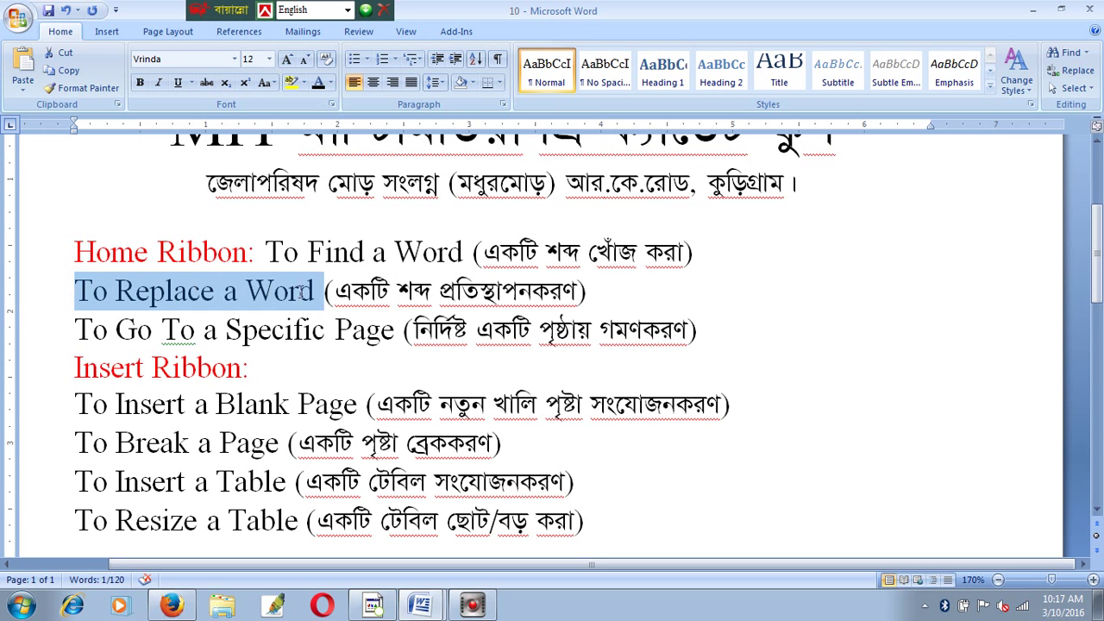
pyautogui.click(276, 347)
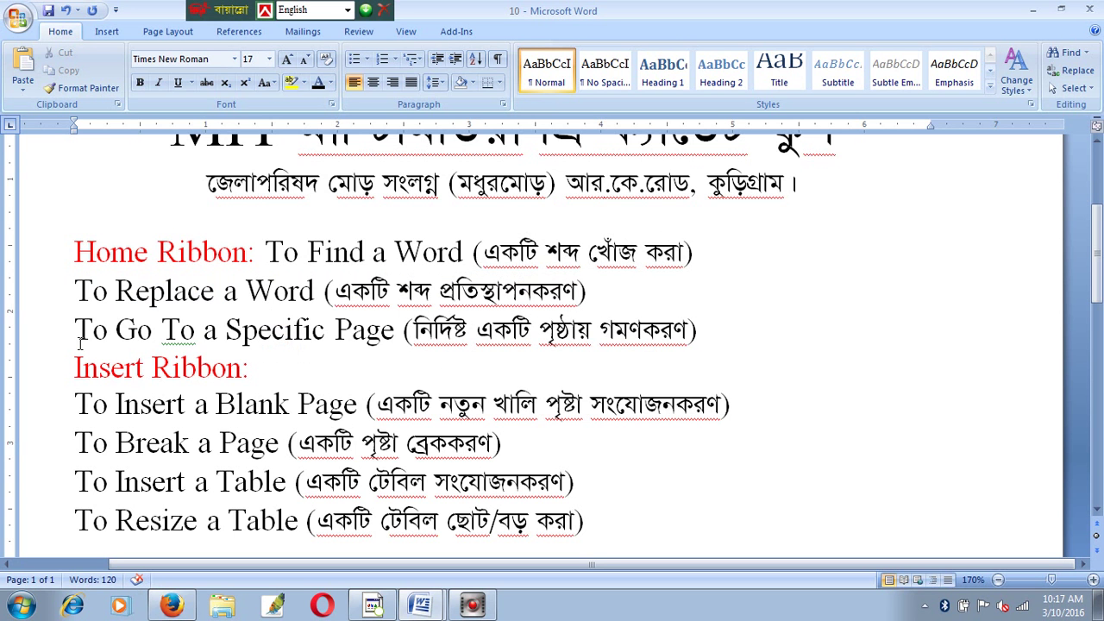
pyautogui.moveTo(74, 326); pyautogui.dragTo(380, 323)
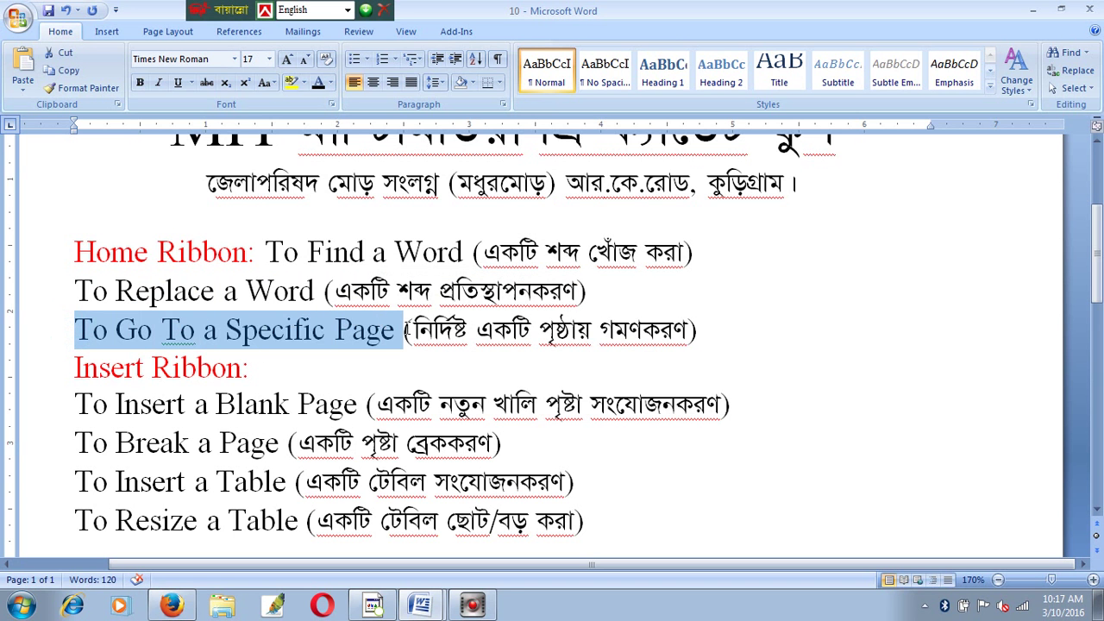
pyautogui.click(708, 336)
pyautogui.moveTo(709, 336); pyautogui.dragTo(72, 332)
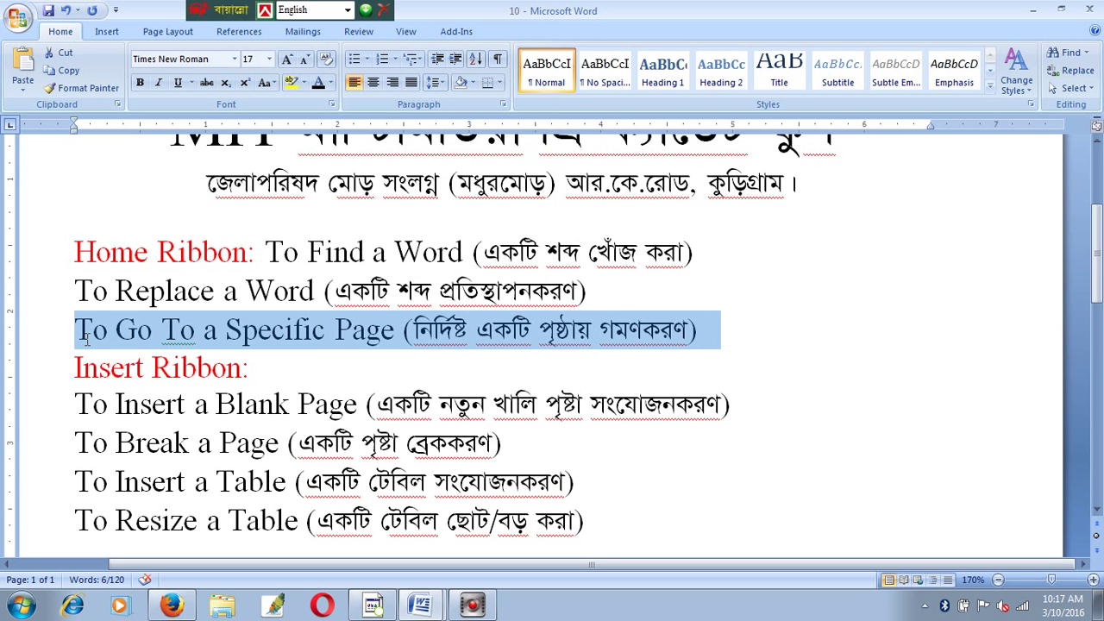
pyautogui.click(763, 287)
pyautogui.moveTo(1101, 258)
pyautogui.mouseDown()
pyautogui.moveTo(1101, 179)
pyautogui.moveTo(1101, 467)
pyautogui.moveTo(1100, 276)
pyautogui.mouseUp()
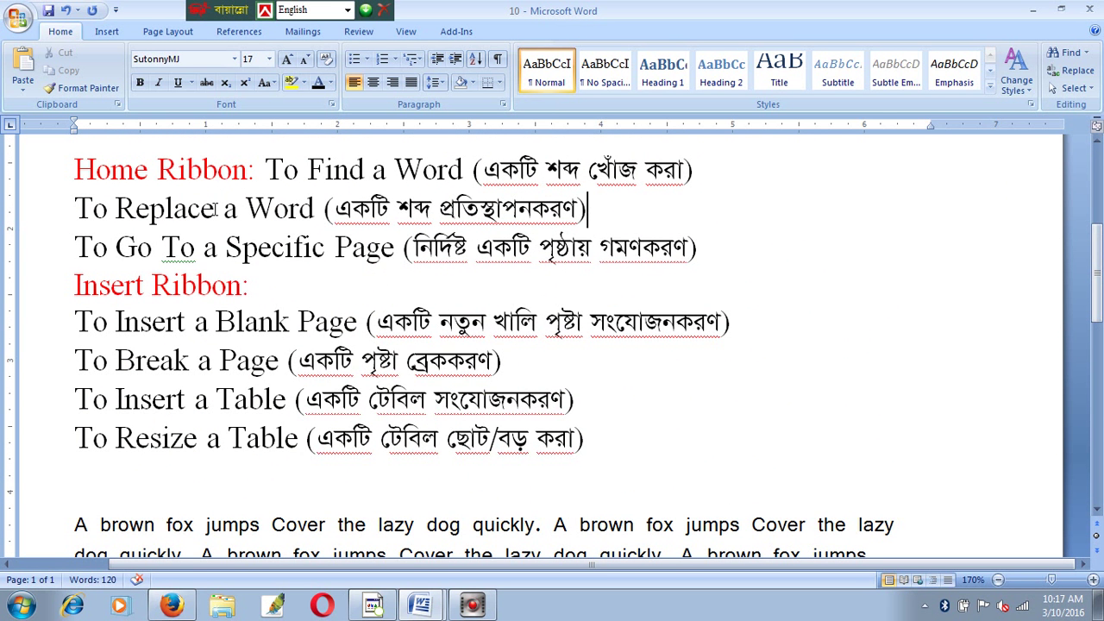
pyautogui.moveTo(74, 247)
pyautogui.mouseDown()
pyautogui.moveTo(479, 249)
pyautogui.moveTo(683, 230)
pyautogui.mouseUp()
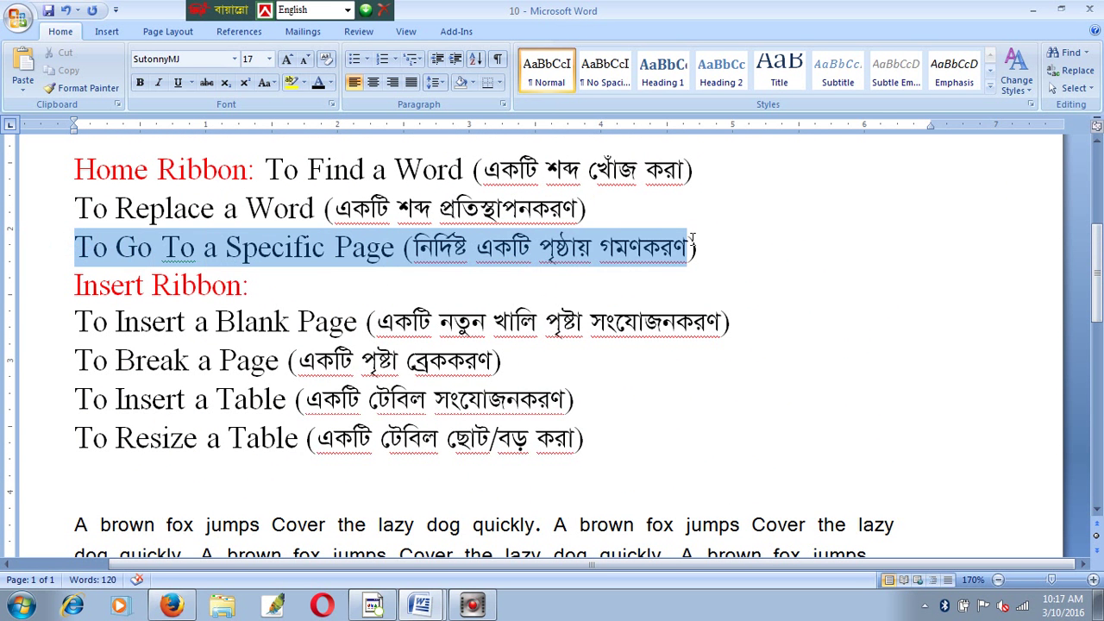
pyautogui.click(467, 249)
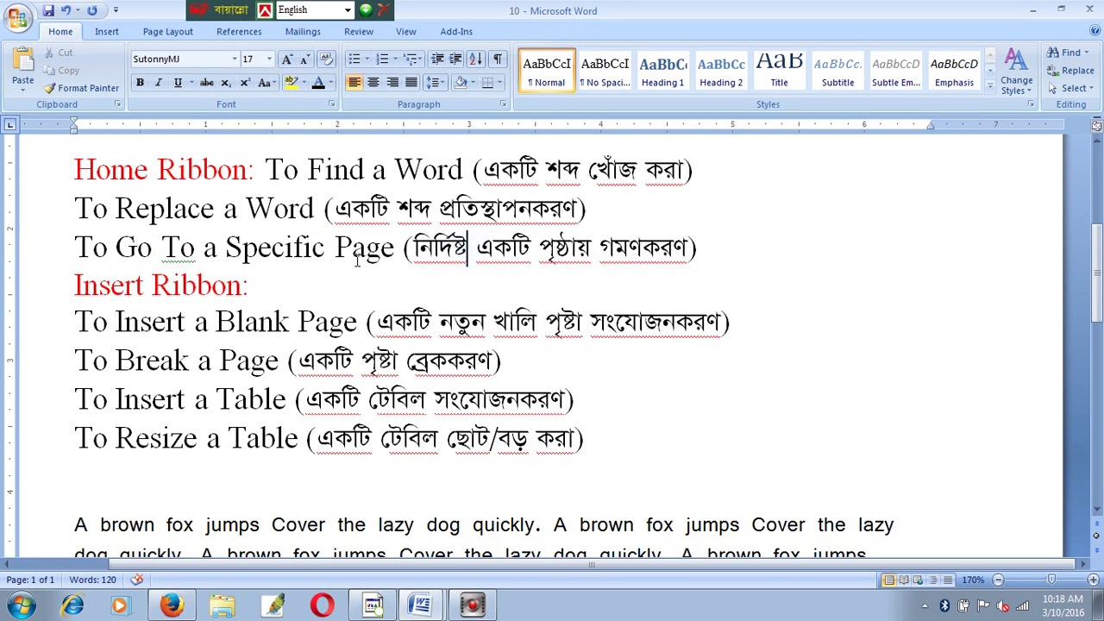
pyautogui.moveTo(75, 285); pyautogui.dragTo(249, 286)
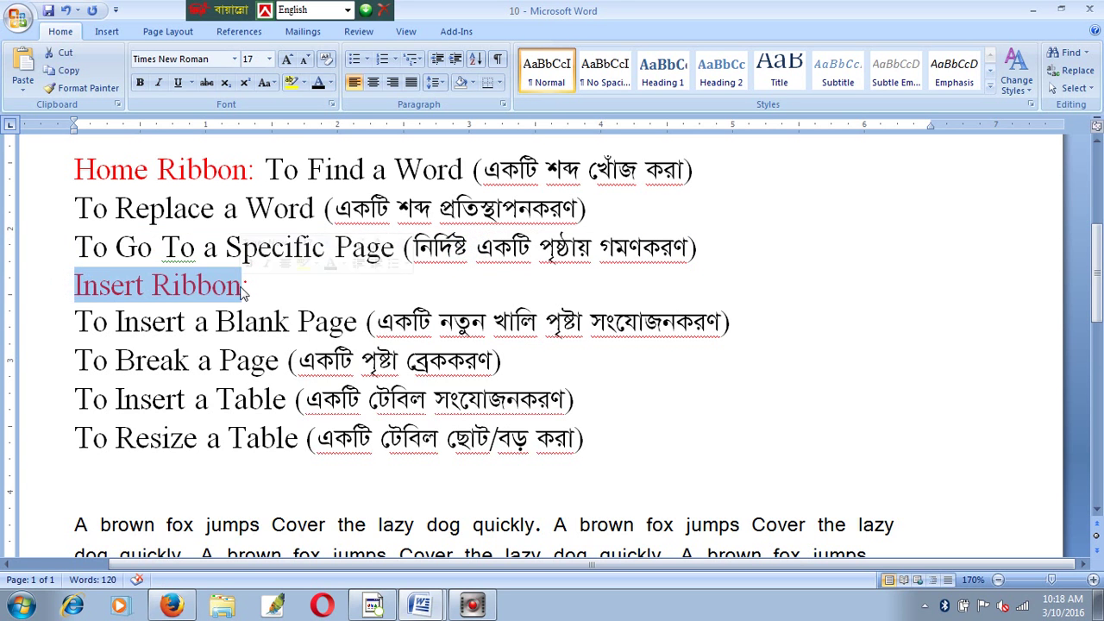
pyautogui.click(259, 291)
pyautogui.moveTo(75, 322); pyautogui.dragTo(366, 323)
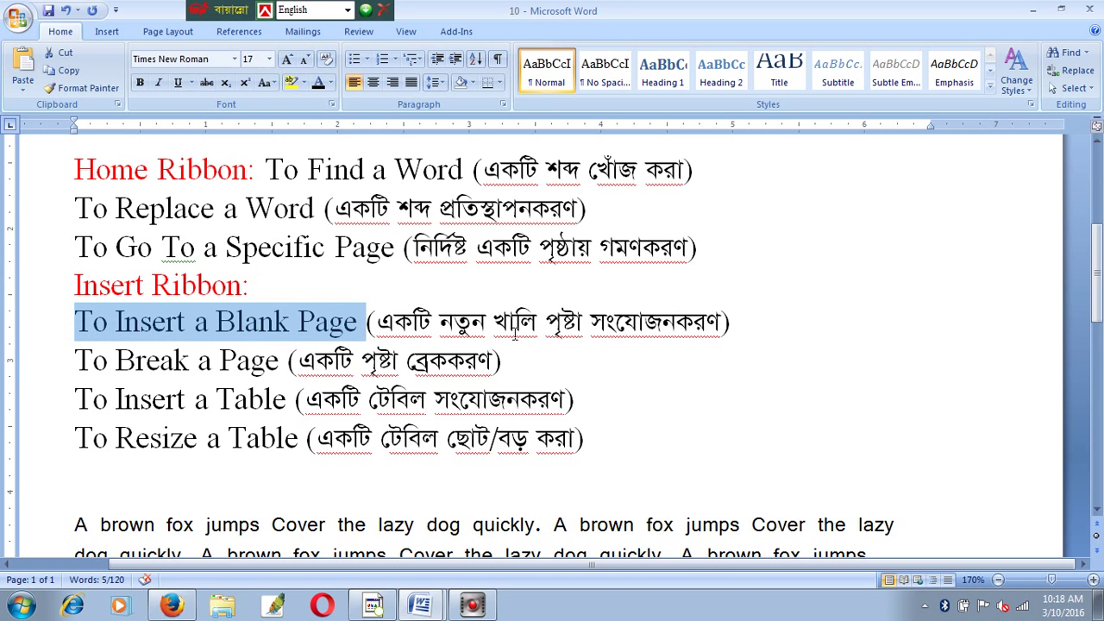
pyautogui.click(729, 336)
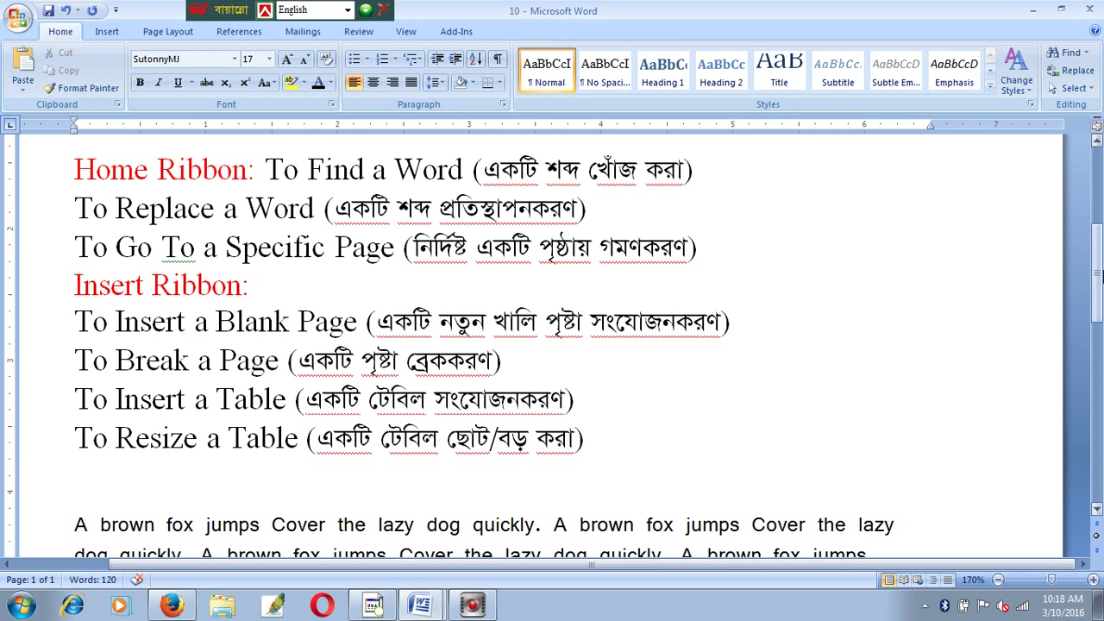
pyautogui.scroll(3, 420, 397)
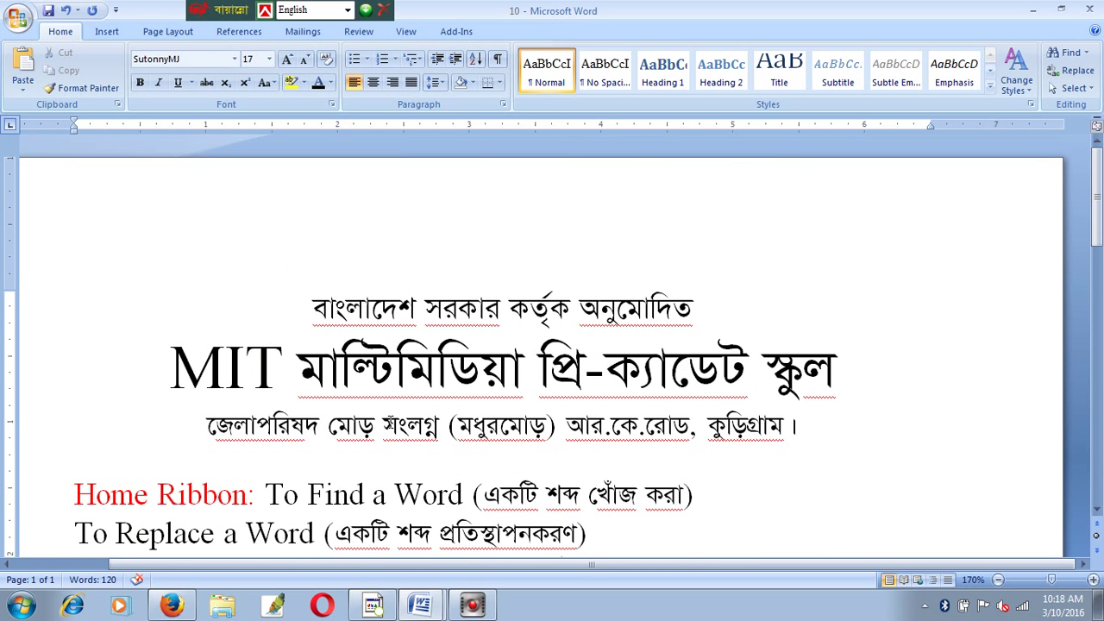
# Place the caret at the very start of the document, before the Bengali heading, and show the Insert tab
pyautogui.click(312, 306)
pyautogui.moveTo(1097, 222)
pyautogui.mouseDown()
pyautogui.moveTo(1099, 272)
pyautogui.moveTo(319, 314)
pyautogui.mouseUp()
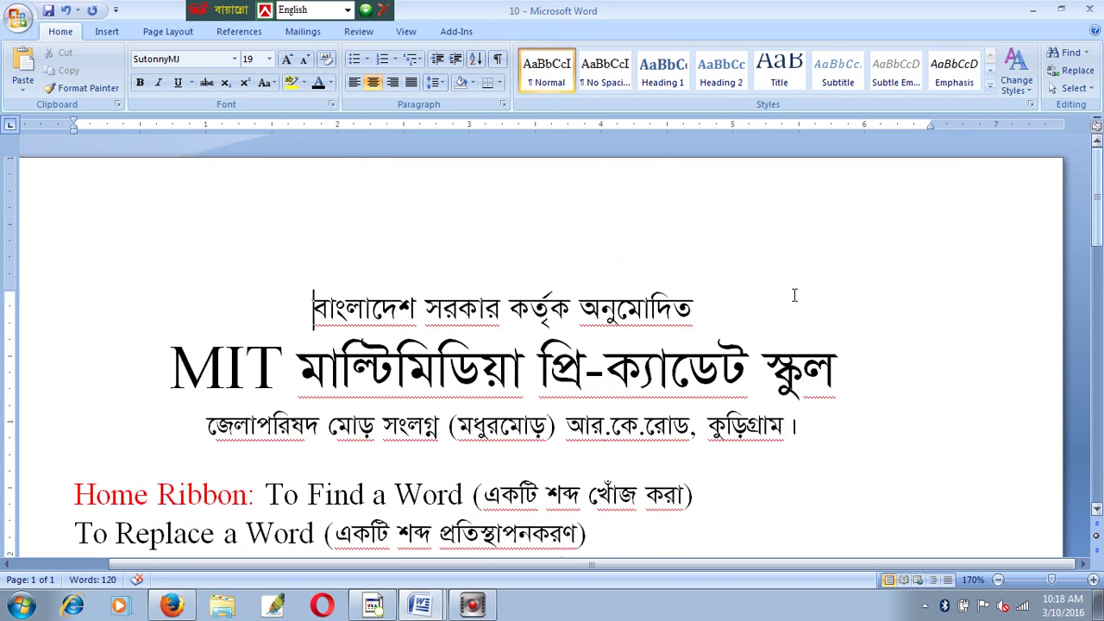
pyautogui.moveTo(173, 352); pyautogui.dragTo(842, 360)
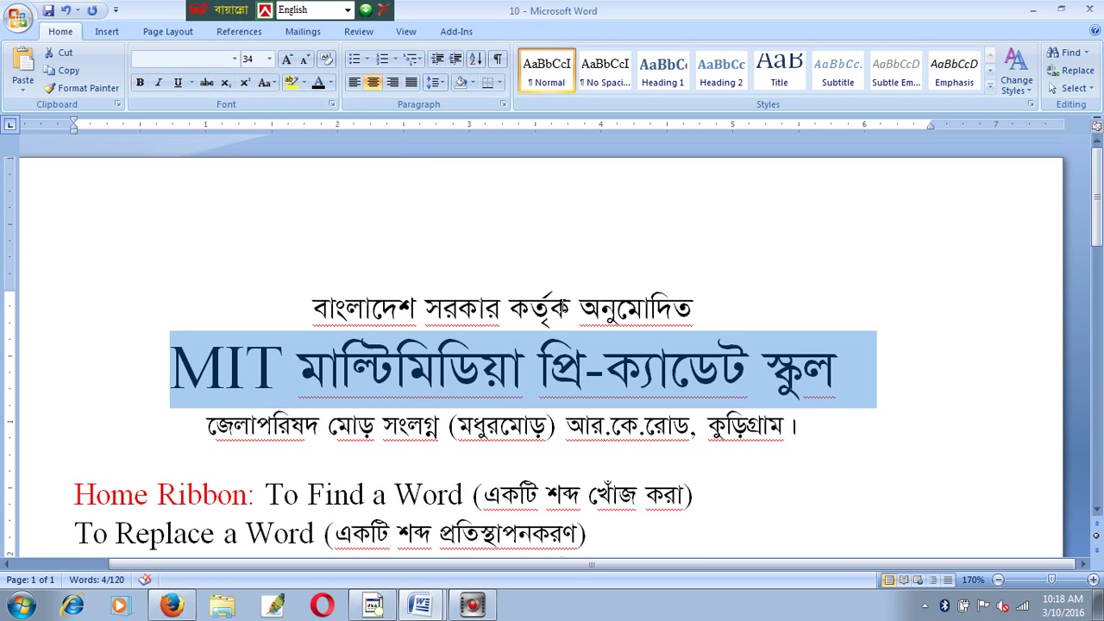
pyautogui.click(563, 309)
pyautogui.moveTo(1096, 220)
pyautogui.mouseDown()
pyautogui.moveTo(1094, 336)
pyautogui.moveTo(1098, 209)
pyautogui.mouseUp()
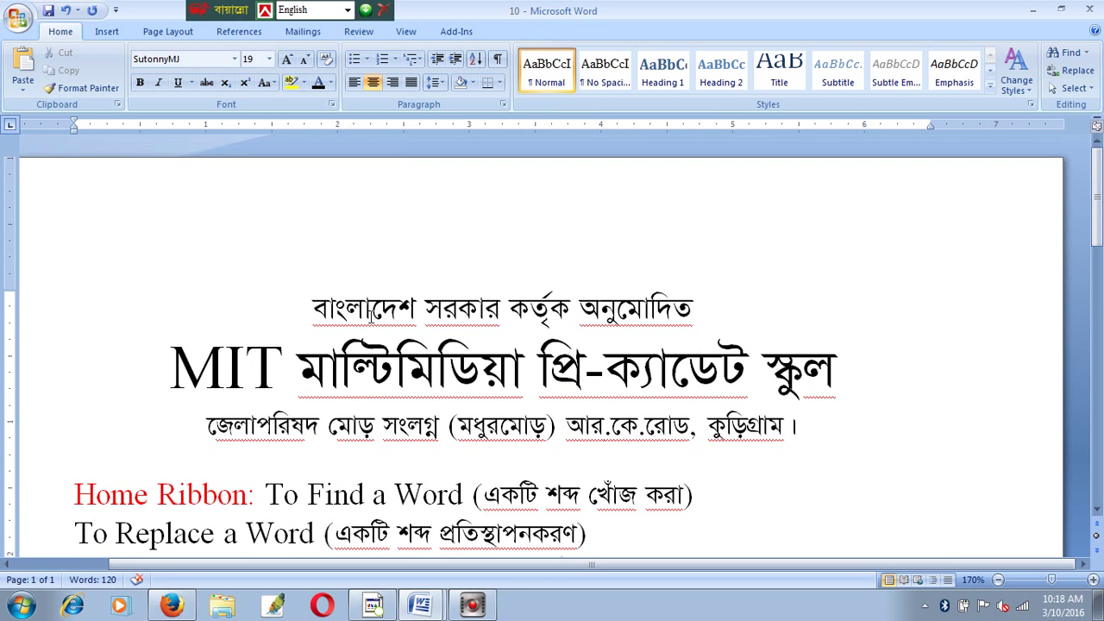
pyautogui.click(314, 302)
pyautogui.click(108, 34)
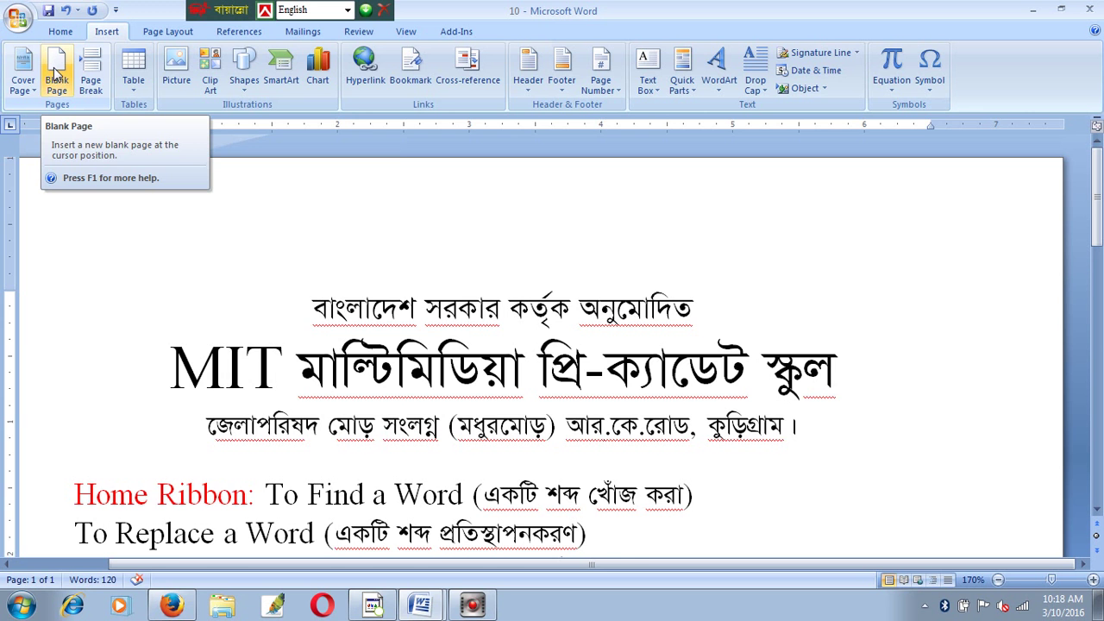
# Insert a blank page before the heading and test-type, then erase, Bengali characters on it
pyautogui.click(57, 79)
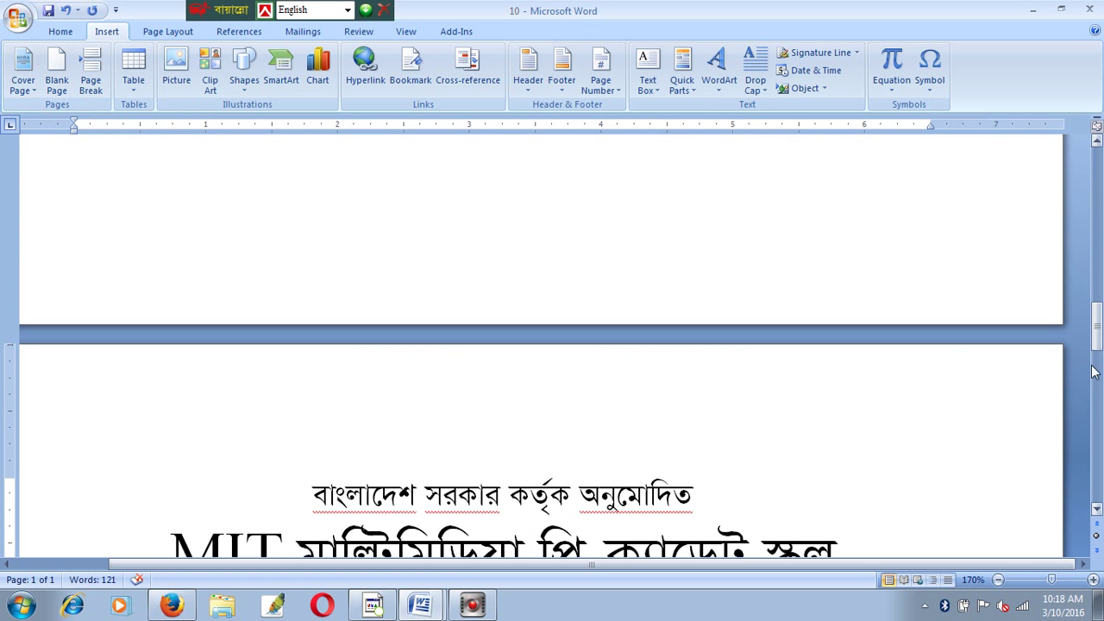
pyautogui.moveTo(1096, 321)
pyautogui.mouseDown()
pyautogui.moveTo(1099, 340)
pyautogui.moveTo(1098, 148)
pyautogui.mouseUp()
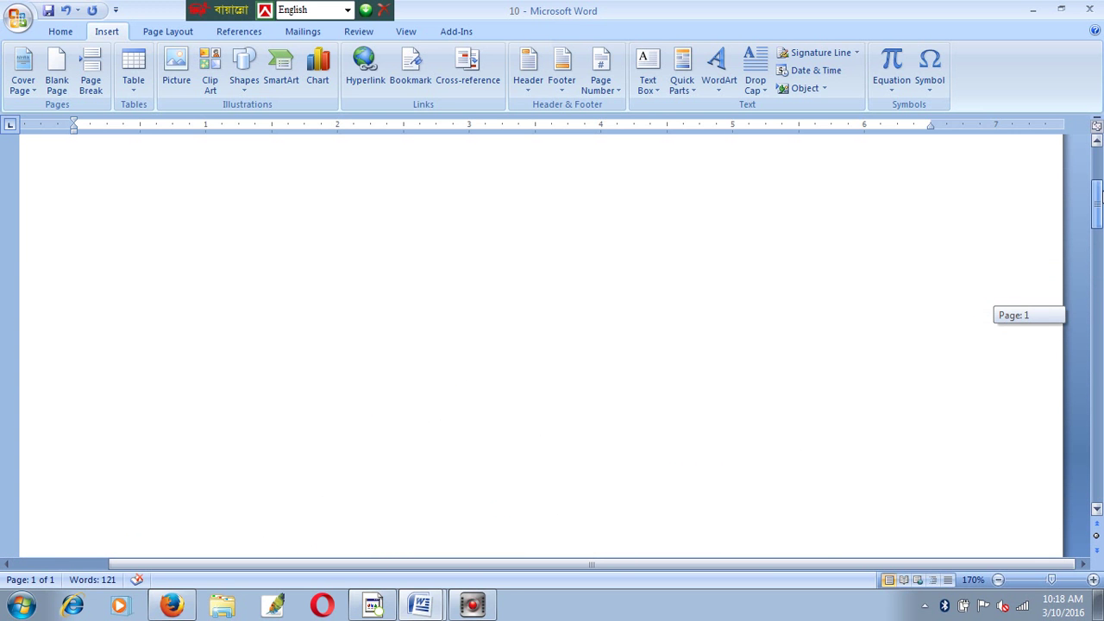
pyautogui.click(557, 262)
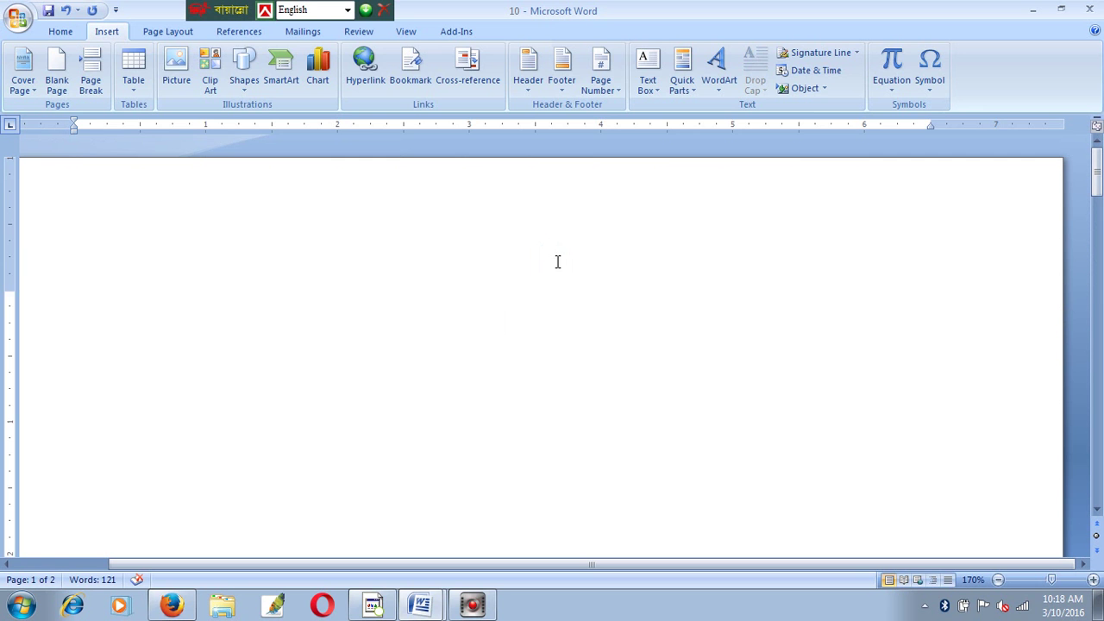
pyautogui.write('উড়শভলংষশফভ')
pyautogui.press('BackSpace')
pyautogui.press('BackSpace')
pyautogui.press('BackSpace')
pyautogui.press('BackSpace')
pyautogui.press('BackSpace')
pyautogui.press('BackSpace')
pyautogui.write('উ')
pyautogui.press('BackSpace')
pyautogui.click(347, 9)
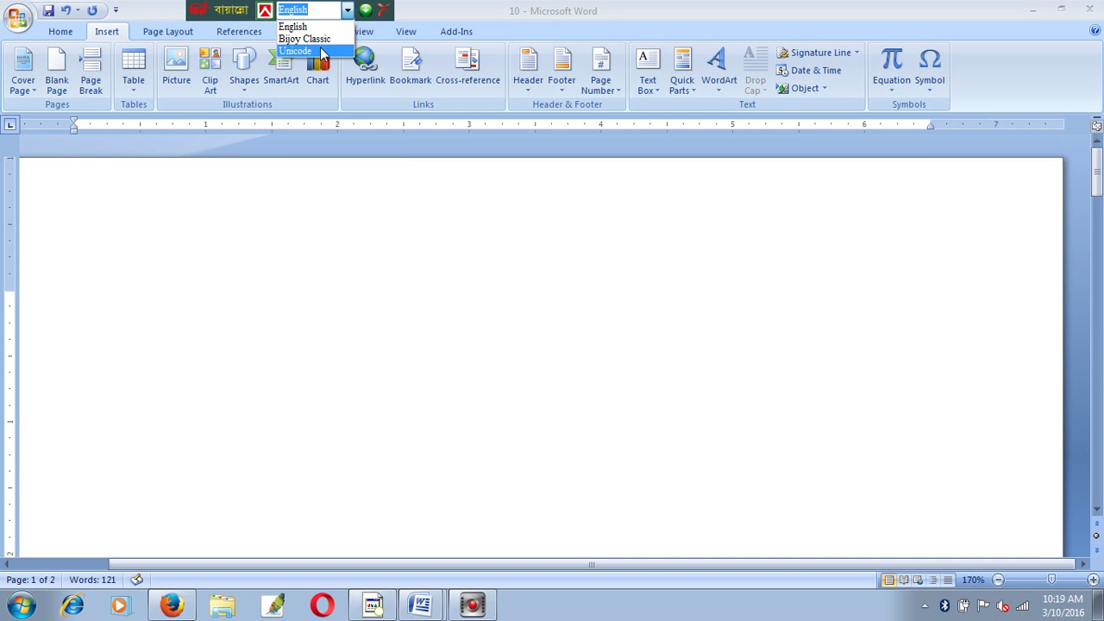
# Switch to the Bijoy Classic layout and type 'আমার সোনার বাংলা' on the new first page
pyautogui.click(323, 40)
pyautogui.click(144, 346)
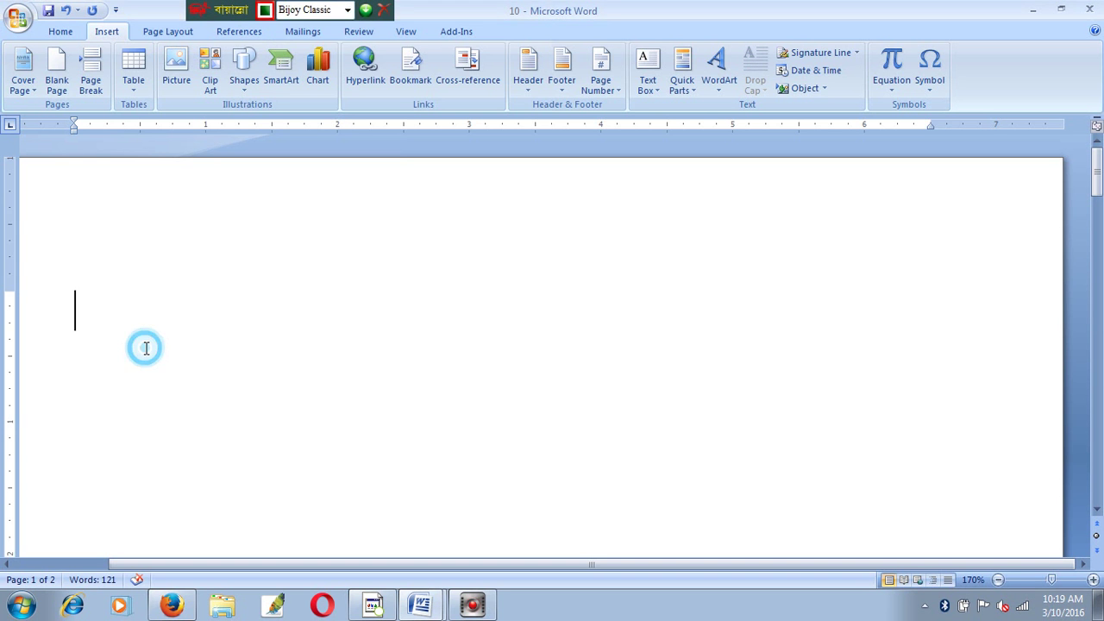
pyautogui.write('আমার সো')
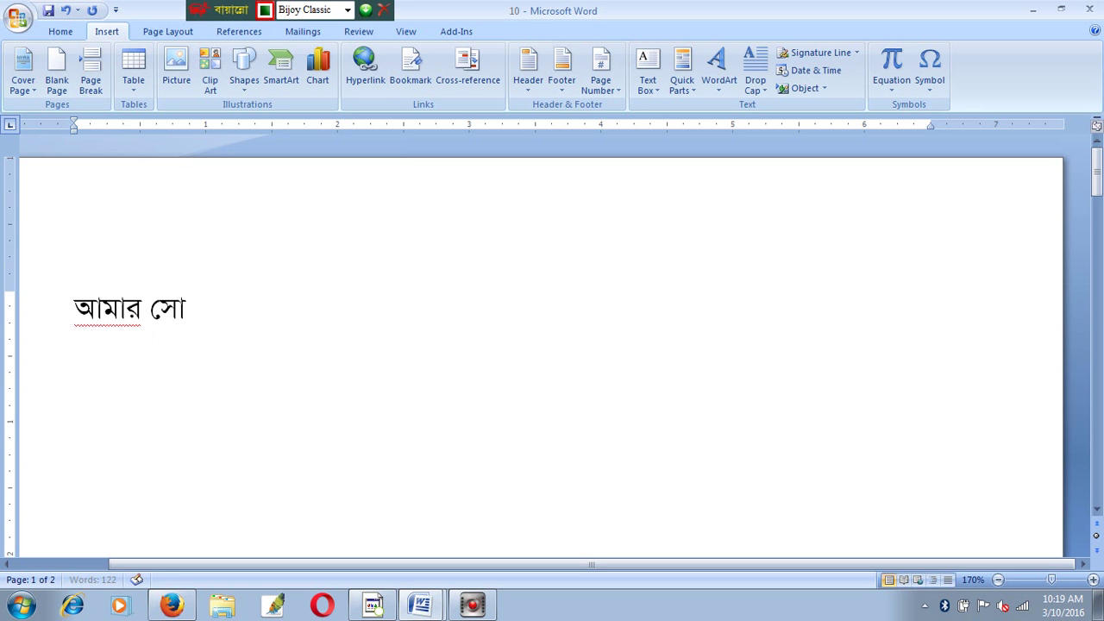
pyautogui.write('নার বাংলা')
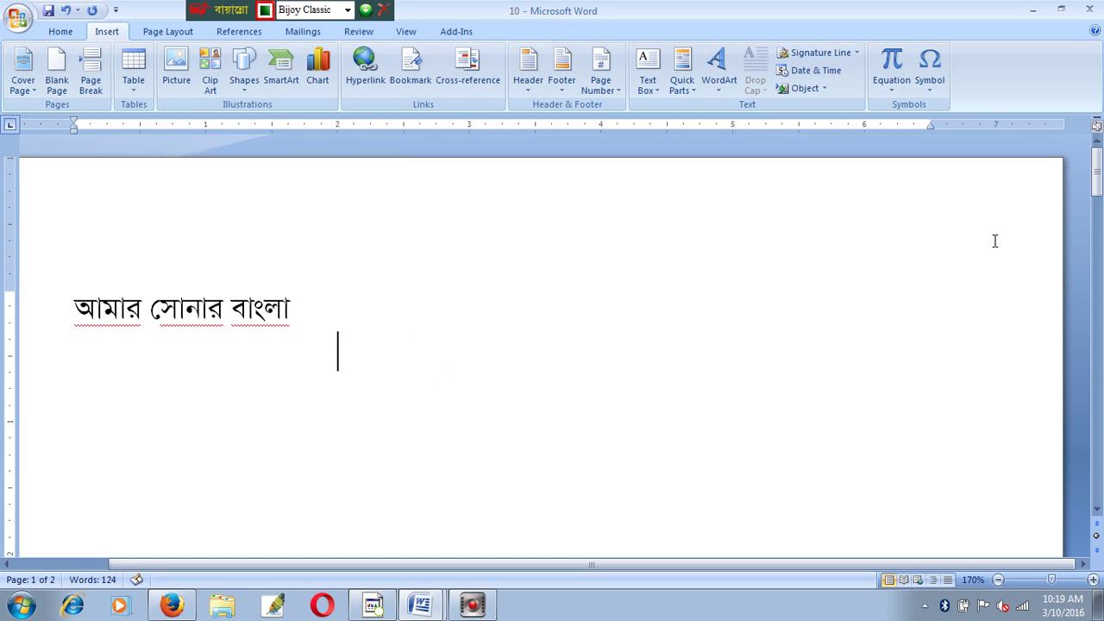
pyautogui.moveTo(1097, 164); pyautogui.dragTo(1099, 371)
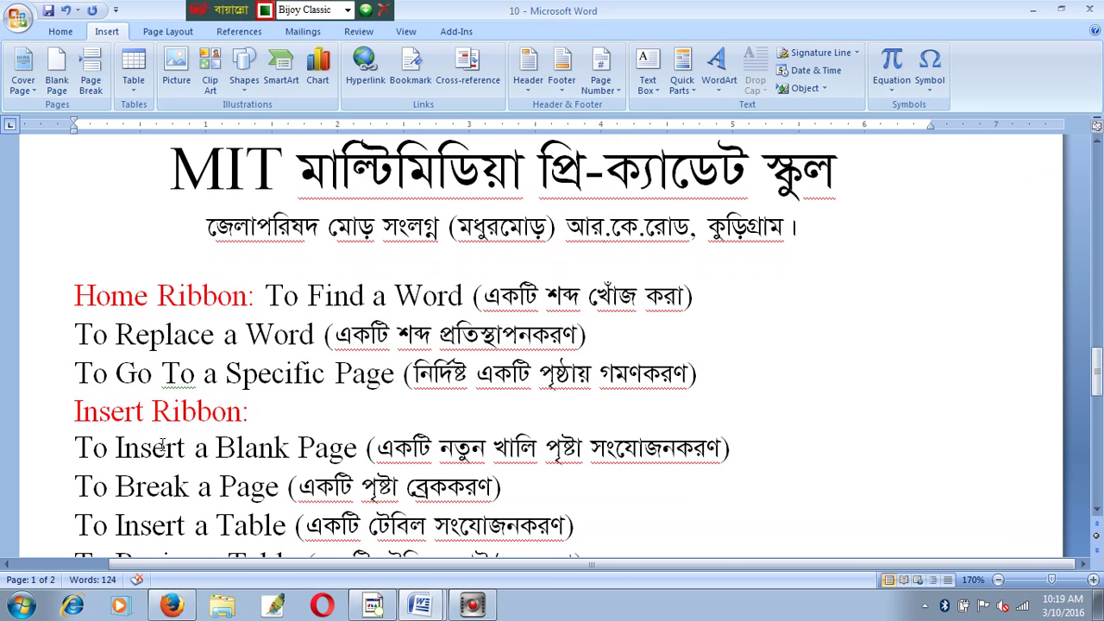
pyautogui.moveTo(230, 457); pyautogui.dragTo(360, 451)
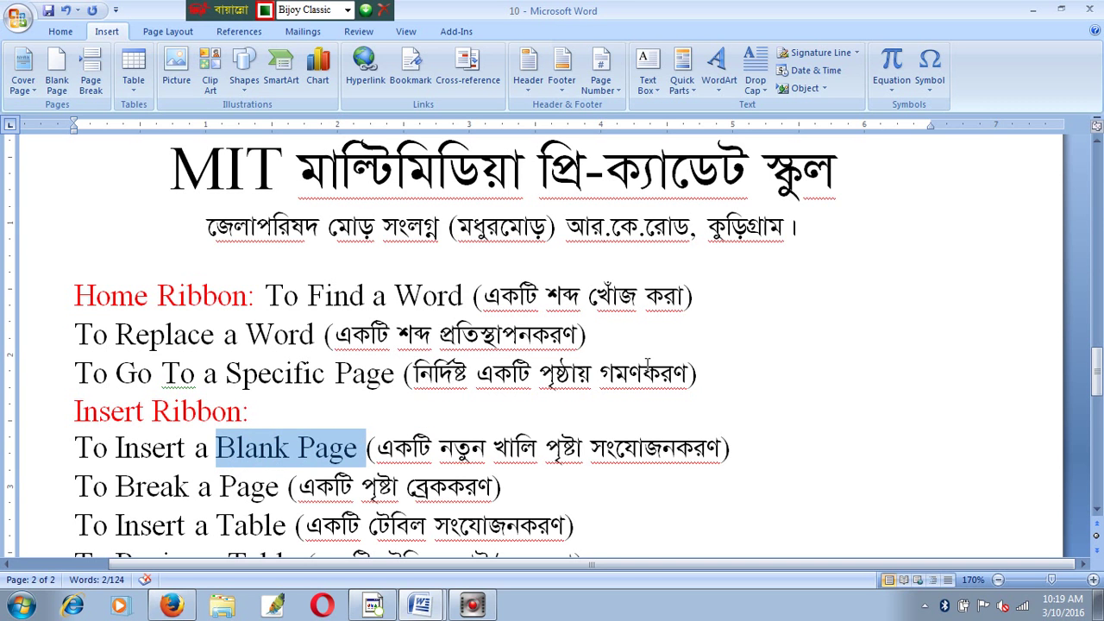
pyautogui.click(318, 452)
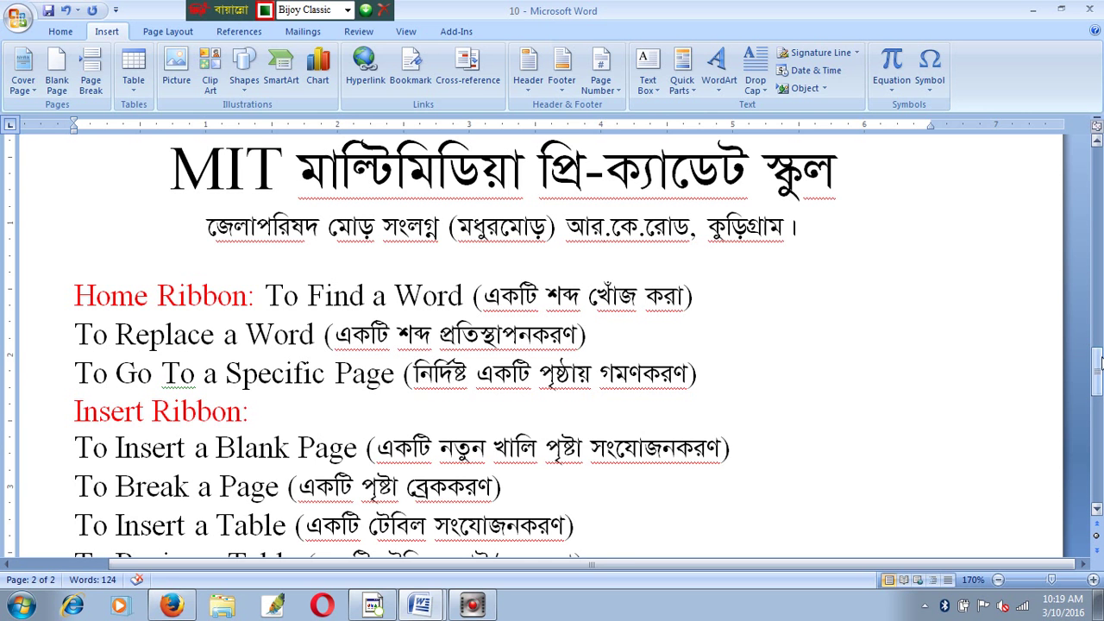
pyautogui.moveTo(1098, 362); pyautogui.dragTo(1098, 372)
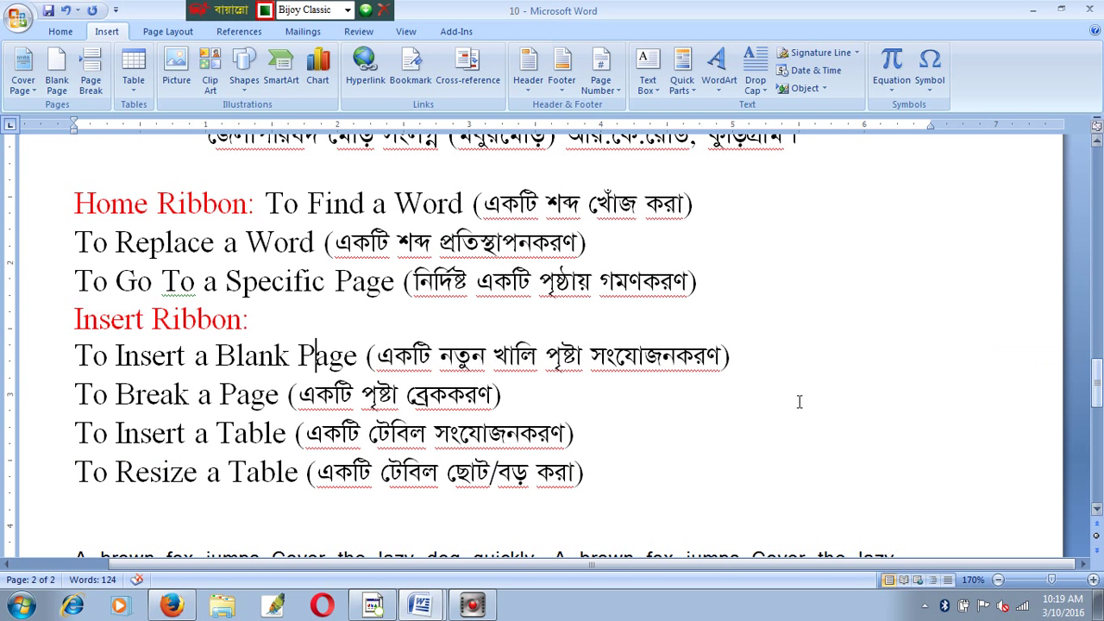
pyautogui.moveTo(76, 394); pyautogui.dragTo(262, 412)
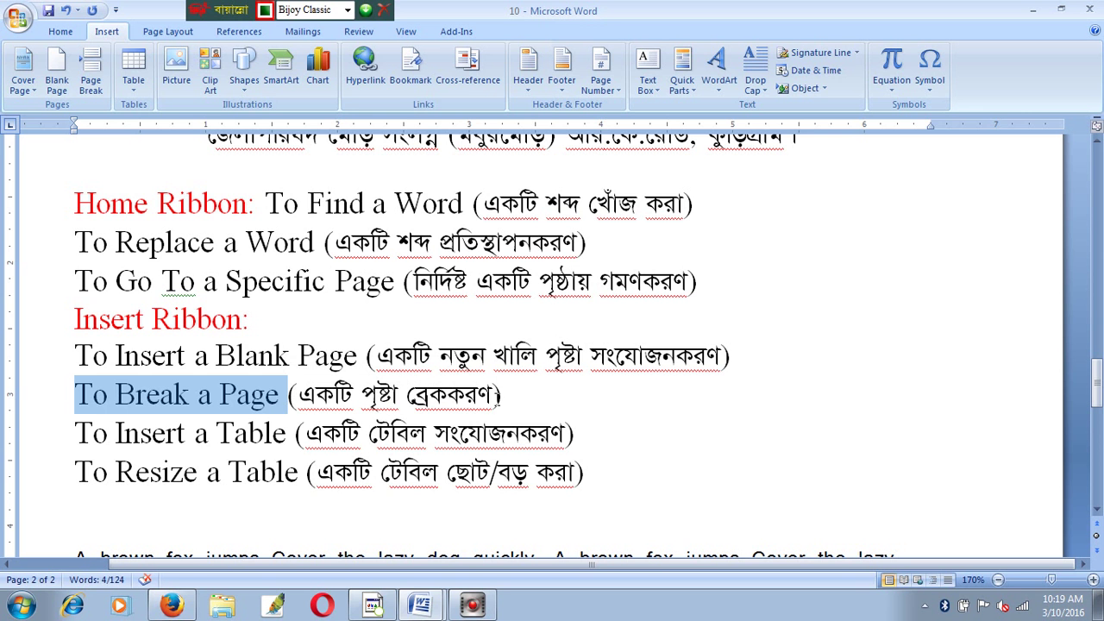
pyautogui.moveTo(492, 395); pyautogui.dragTo(361, 416)
pyautogui.click(510, 394)
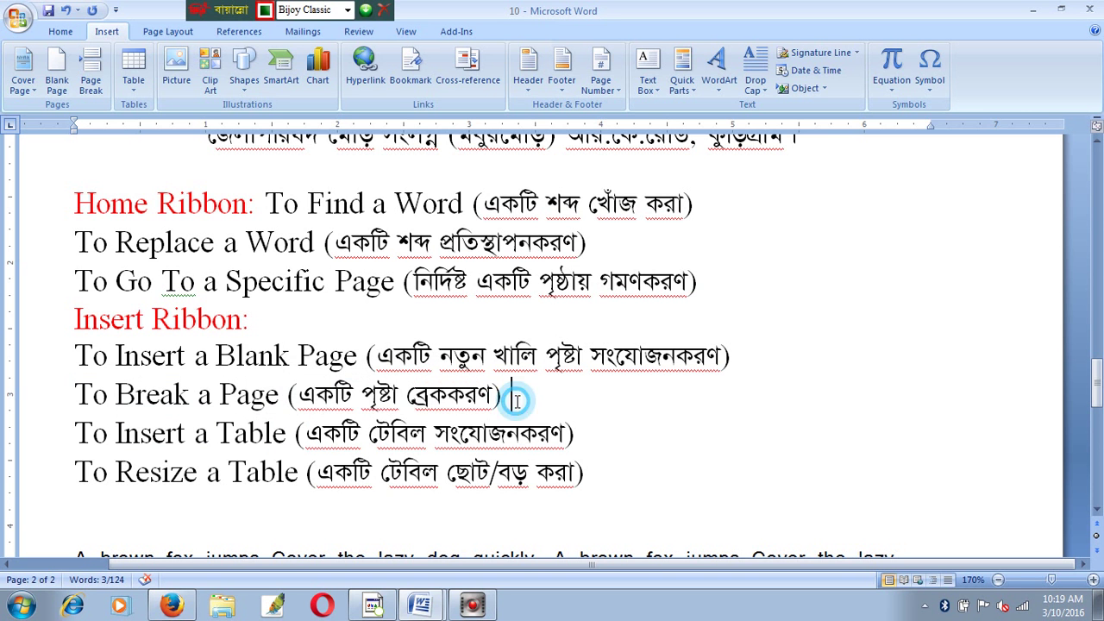
pyautogui.moveTo(1098, 380)
pyautogui.mouseDown()
pyautogui.moveTo(1098, 203)
pyautogui.moveTo(1101, 350)
pyautogui.mouseUp()
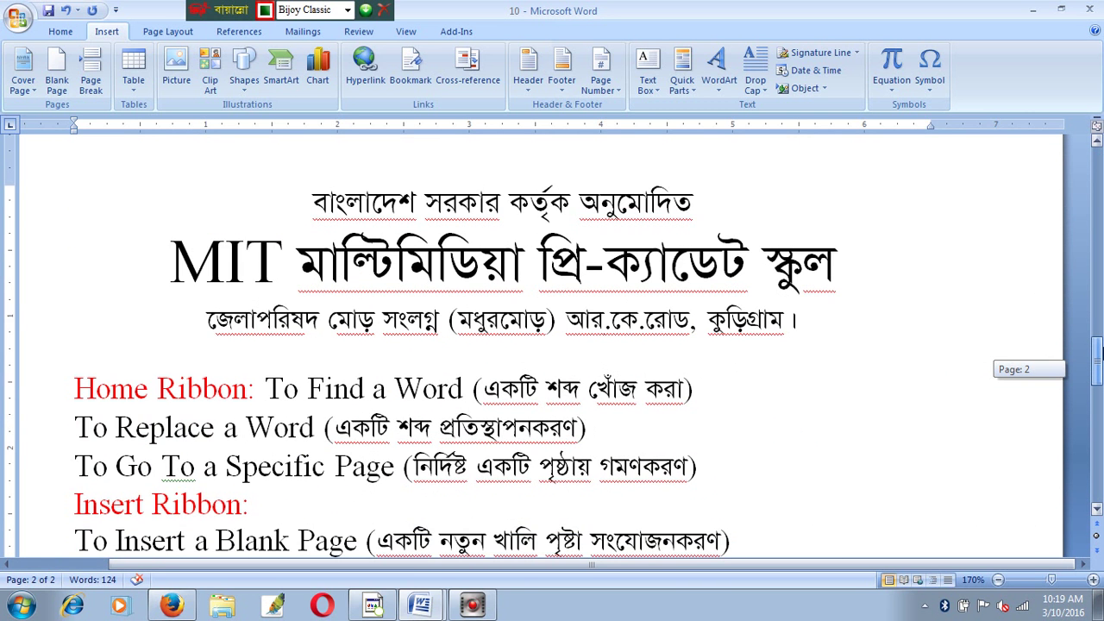
pyautogui.moveTo(1101, 349)
pyautogui.mouseDown()
pyautogui.moveTo(1101, 470)
pyautogui.moveTo(1101, 429)
pyautogui.mouseUp()
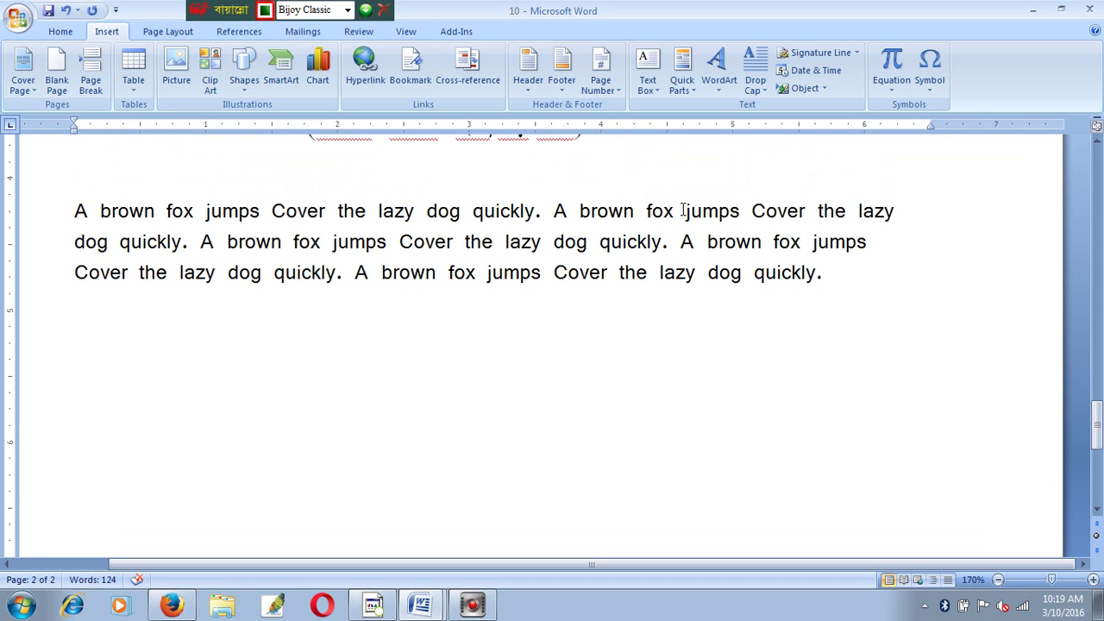
# Insert a page break after the final 'quickly.' to create an empty third page
pyautogui.click(849, 273)
pyautogui.click(826, 273)
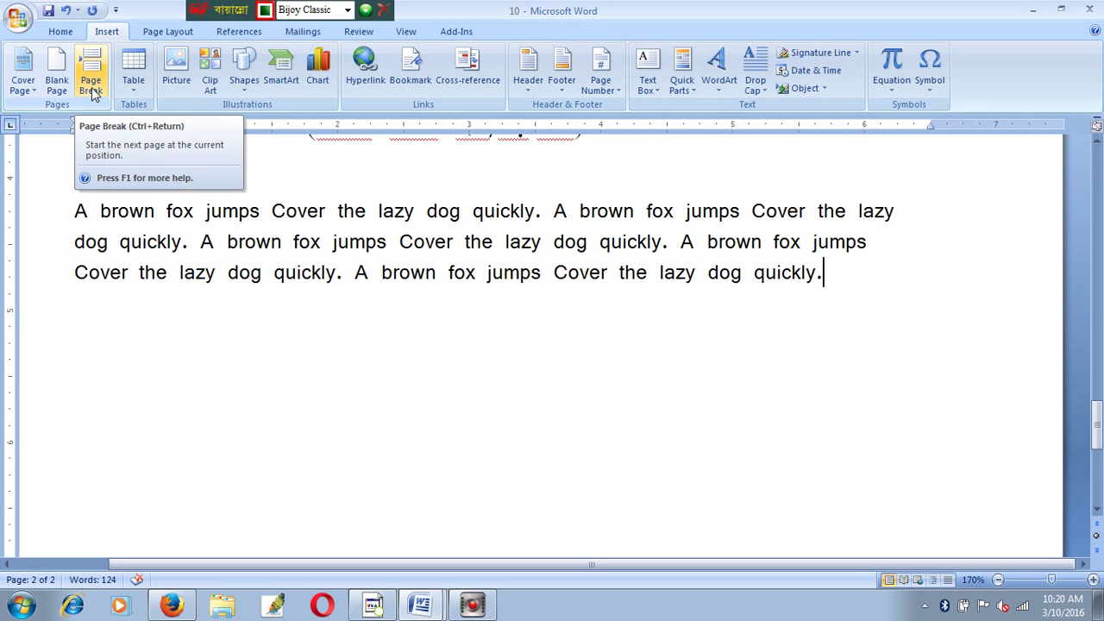
pyautogui.moveTo(1098, 423)
pyautogui.mouseDown()
pyautogui.moveTo(1098, 340)
pyautogui.moveTo(1098, 412)
pyautogui.mouseUp()
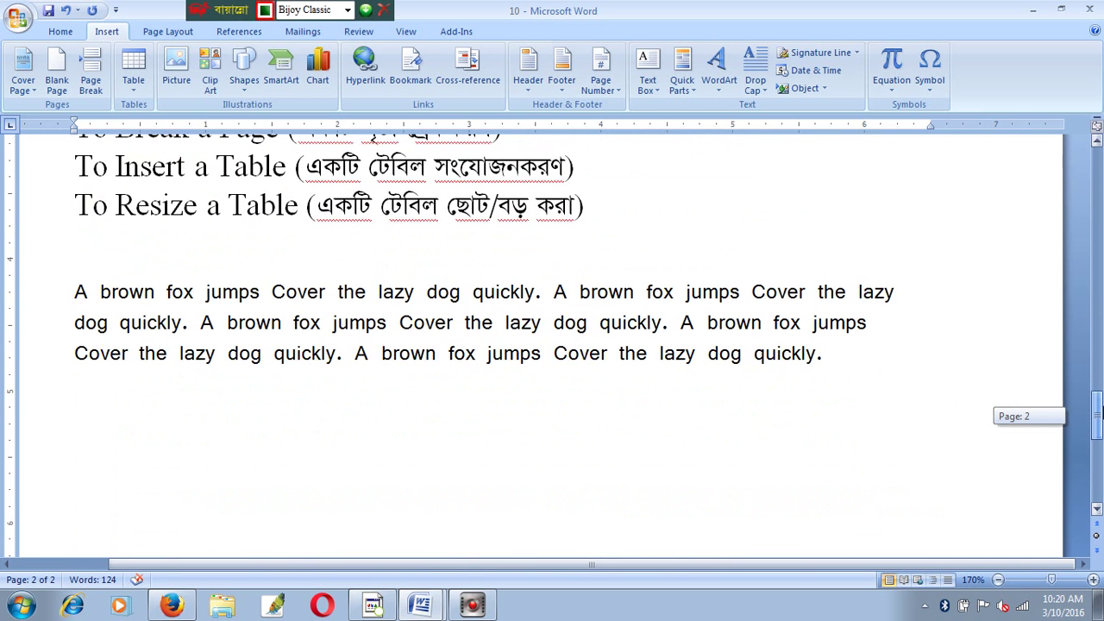
pyautogui.click(849, 358)
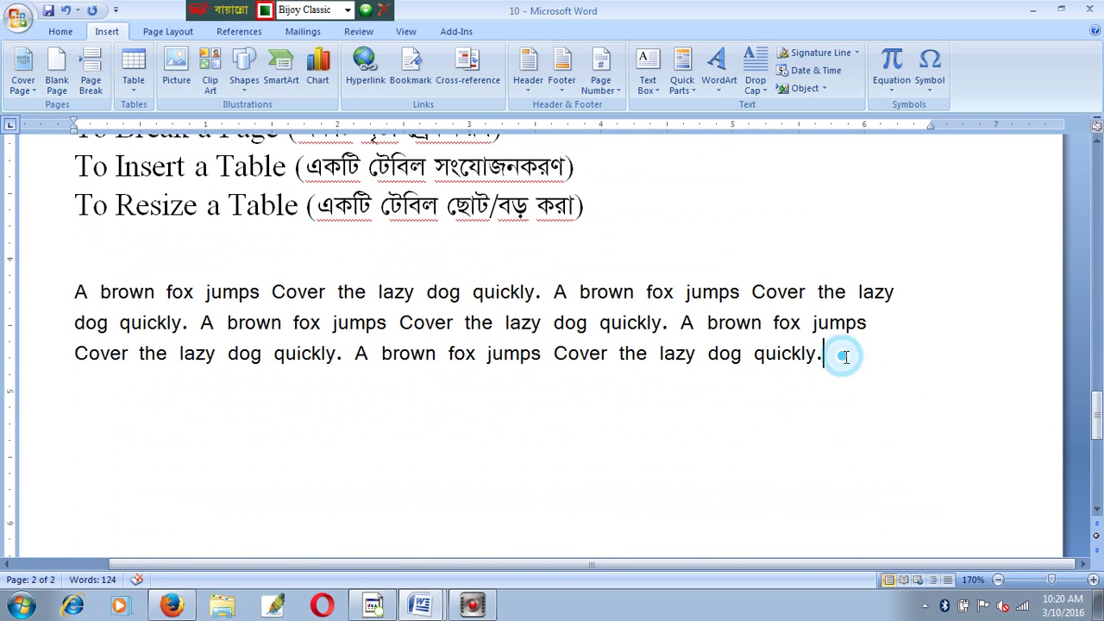
pyautogui.click(95, 91)
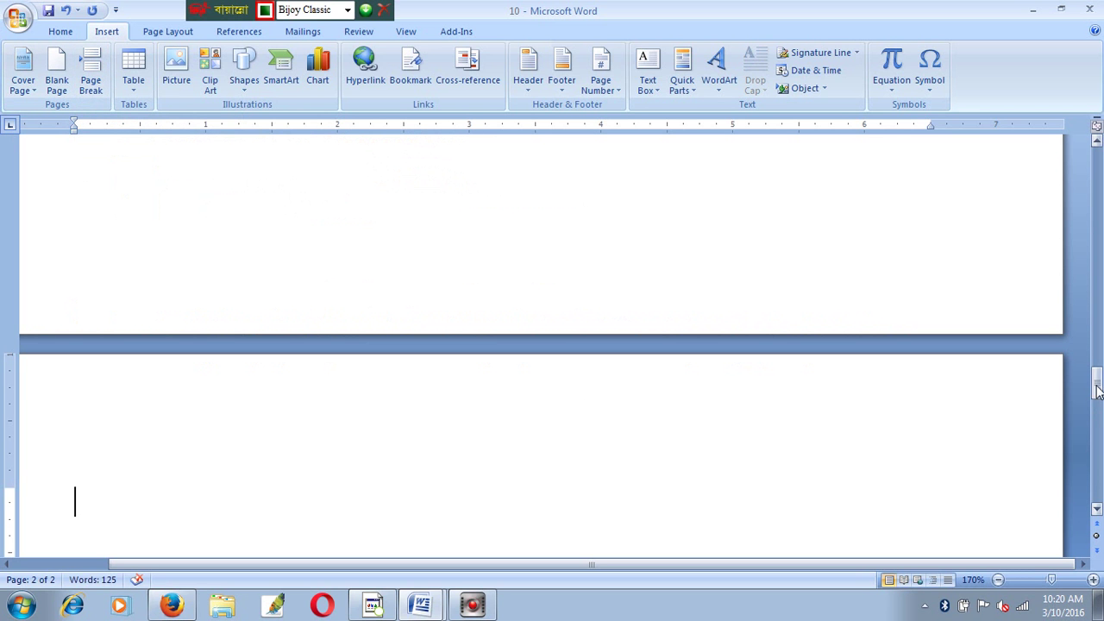
pyautogui.moveTo(1097, 390); pyautogui.dragTo(1097, 398)
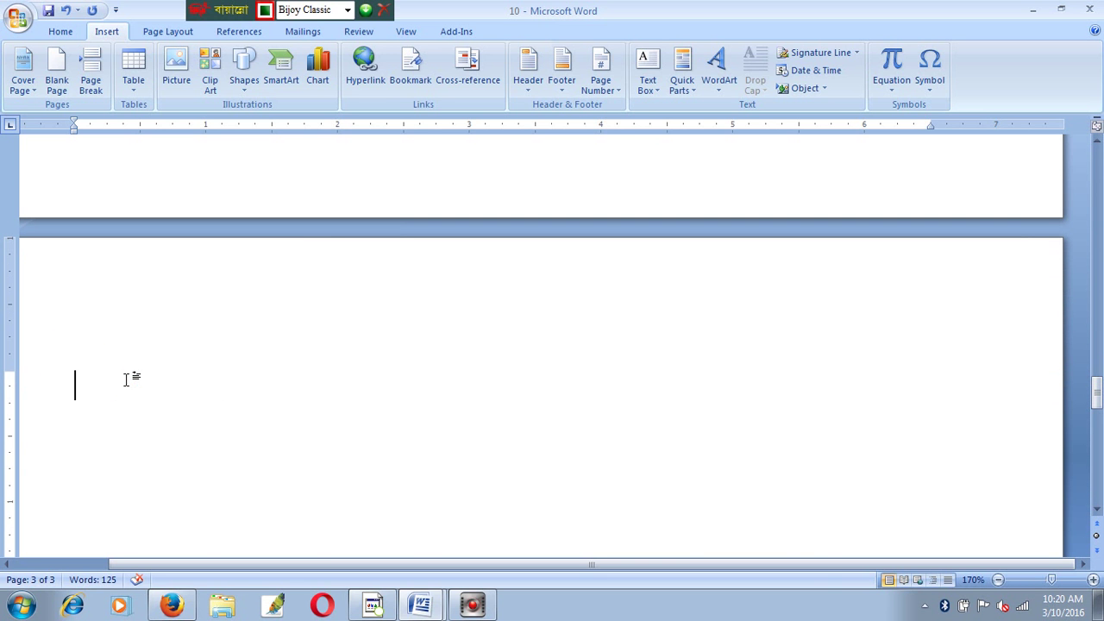
pyautogui.moveTo(1098, 395)
pyautogui.mouseDown()
pyautogui.moveTo(1098, 169)
pyautogui.moveTo(1097, 385)
pyautogui.mouseUp()
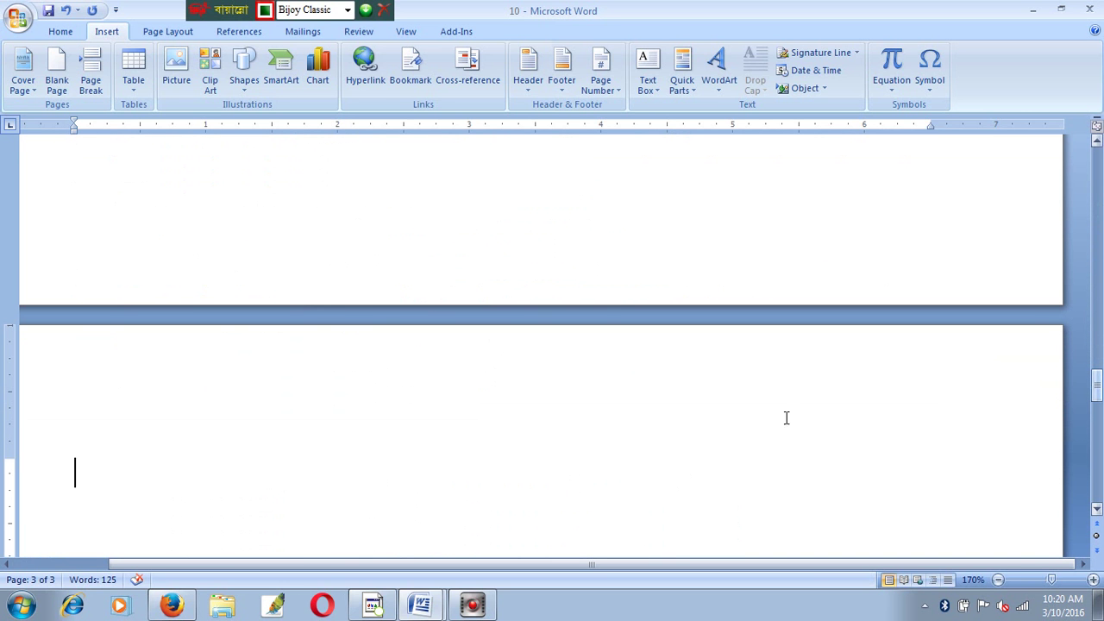
# Apply the SutonnyMJ font, type 'আমি তোমায় ভাল বাসি' on page three, and select it
pyautogui.write('Avw')
pyautogui.press('BackSpace')
pyautogui.press('BackSpace')
pyautogui.press('BackSpace')
pyautogui.click(62, 31)
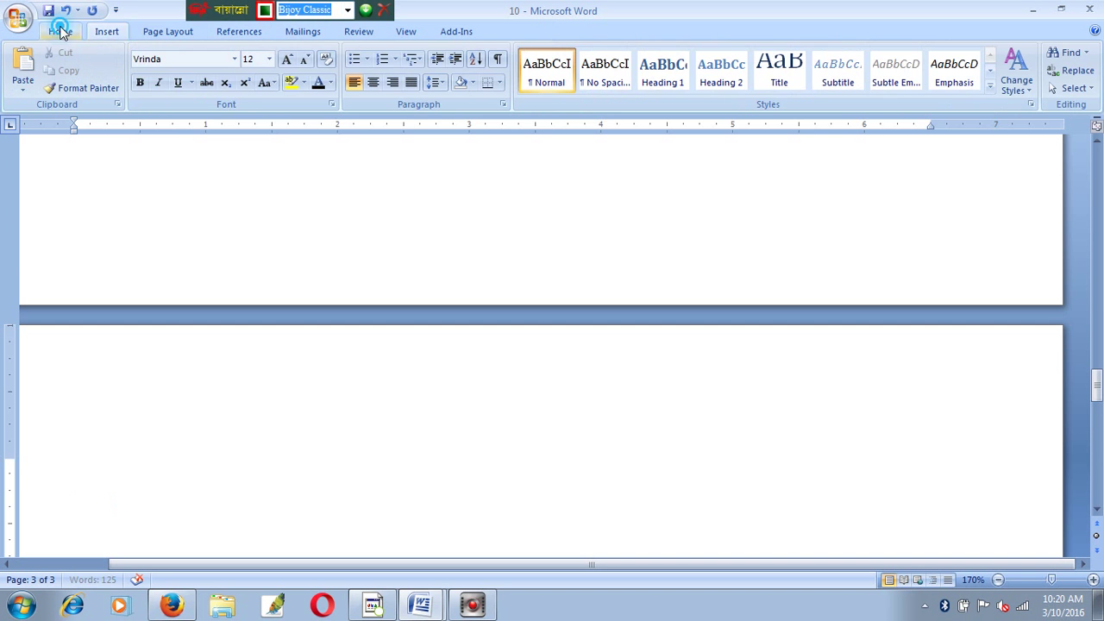
pyautogui.click(234, 58)
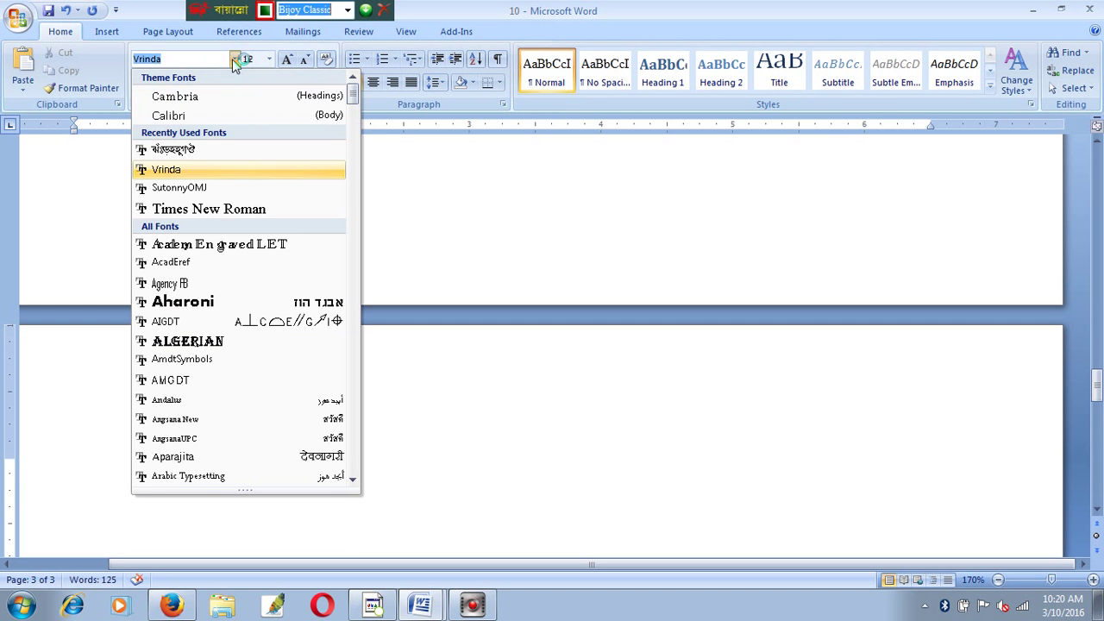
pyautogui.click(207, 151)
pyautogui.click(158, 451)
pyautogui.write('Av')
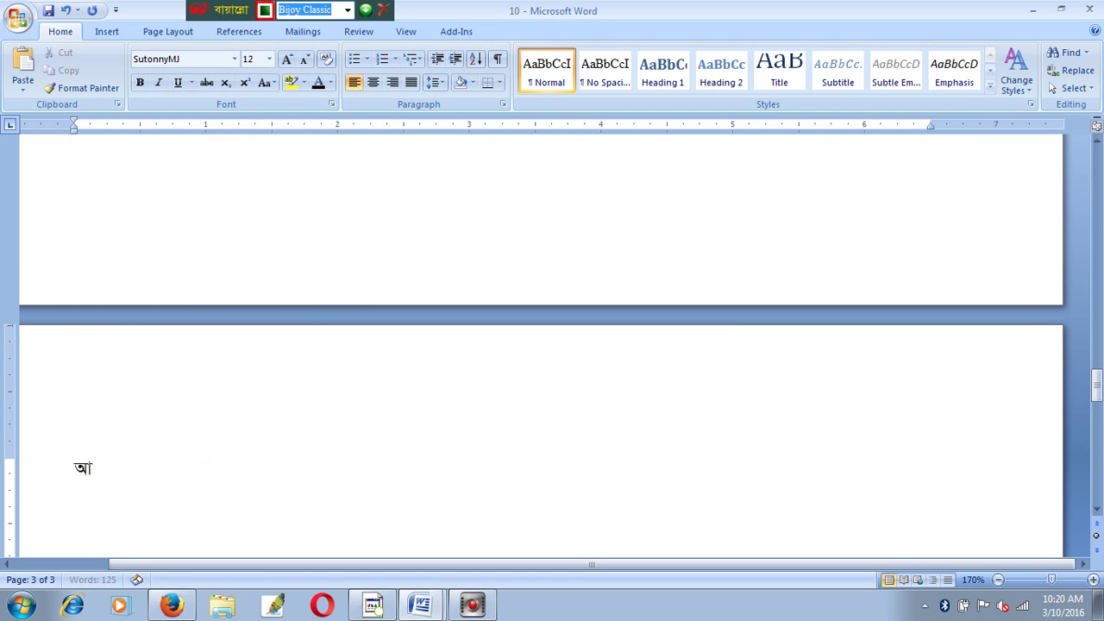
pyautogui.write('dmvq')
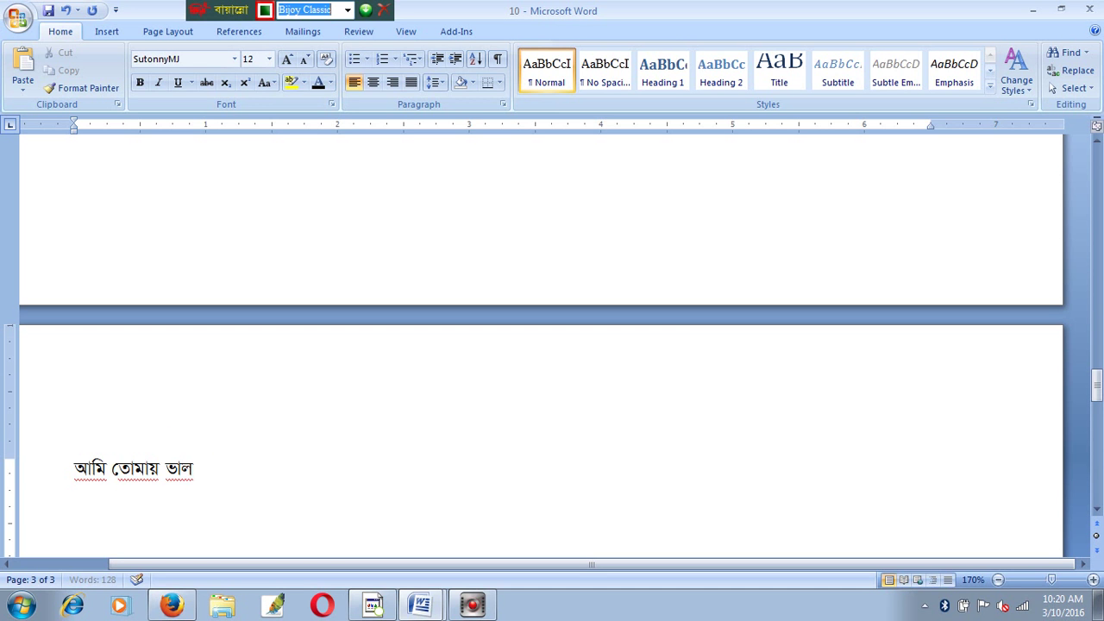
pyautogui.write('n')
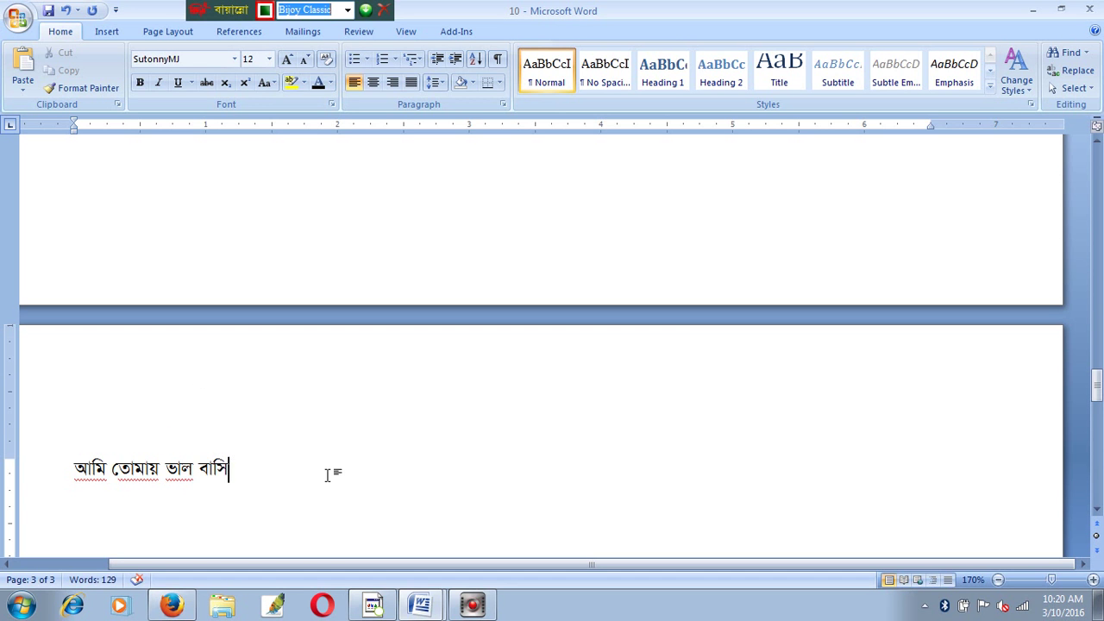
pyautogui.moveTo(318, 469); pyautogui.dragTo(63, 468)
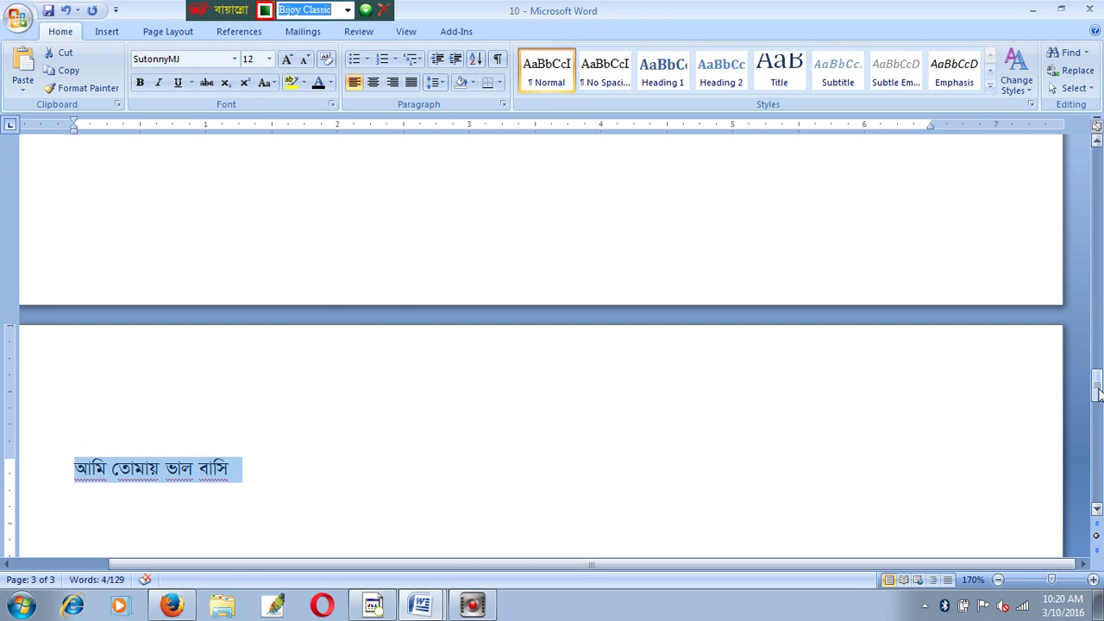
# Scroll through the pages, briefly highlighting the 'To Insert a Blank Page' and 'To Break a Page' headings
pyautogui.moveTo(1098, 392); pyautogui.dragTo(1098, 276)
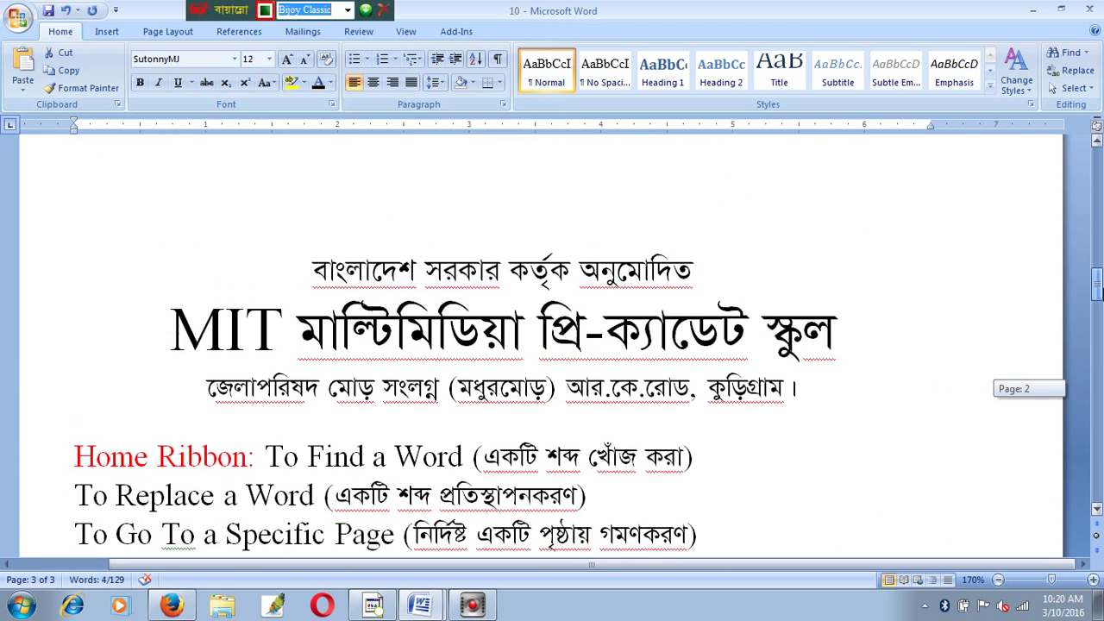
pyautogui.moveTo(1098, 276)
pyautogui.mouseDown()
pyautogui.moveTo(1098, 170)
pyautogui.moveTo(1098, 265)
pyautogui.mouseUp()
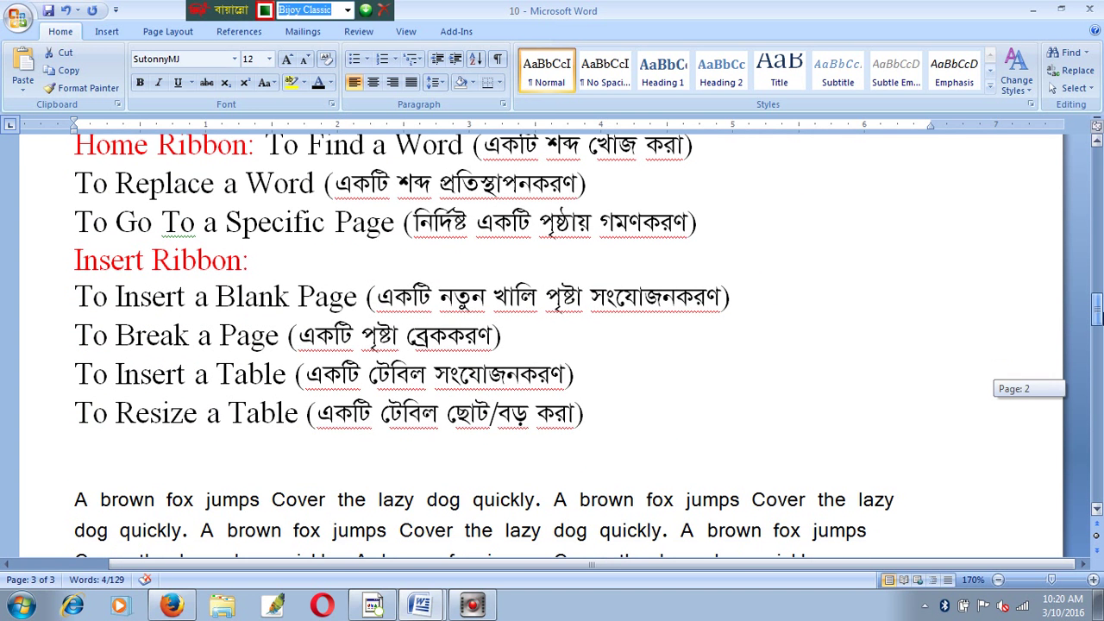
pyautogui.moveTo(1098, 265); pyautogui.dragTo(1098, 310)
pyautogui.moveTo(78, 296); pyautogui.dragTo(371, 299)
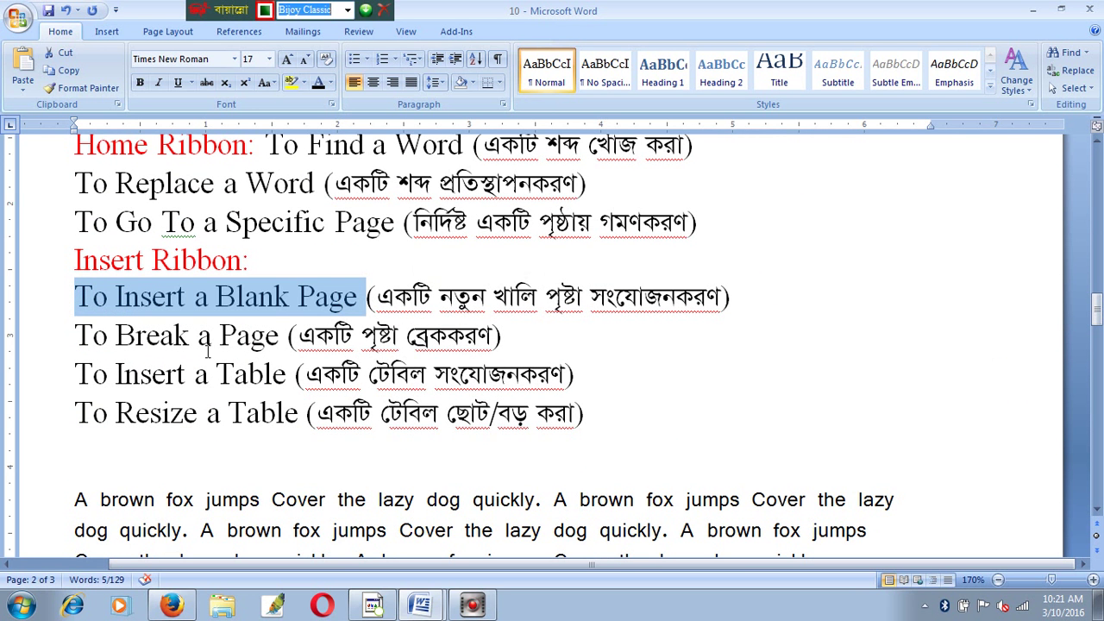
pyautogui.moveTo(79, 338); pyautogui.dragTo(272, 339)
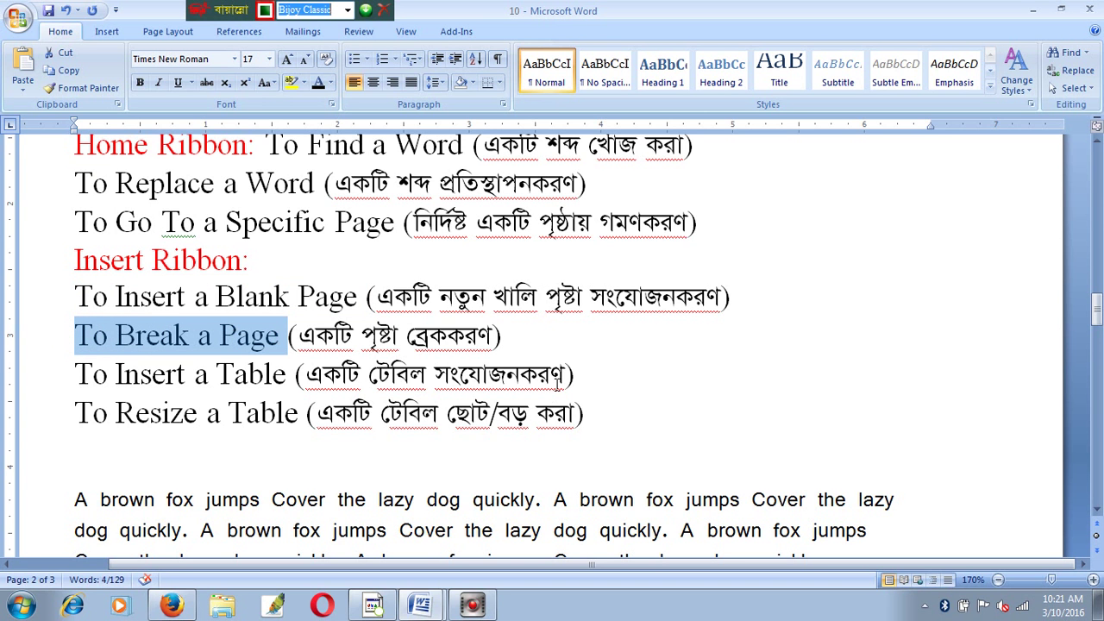
pyautogui.moveTo(1097, 312); pyautogui.dragTo(1098, 399)
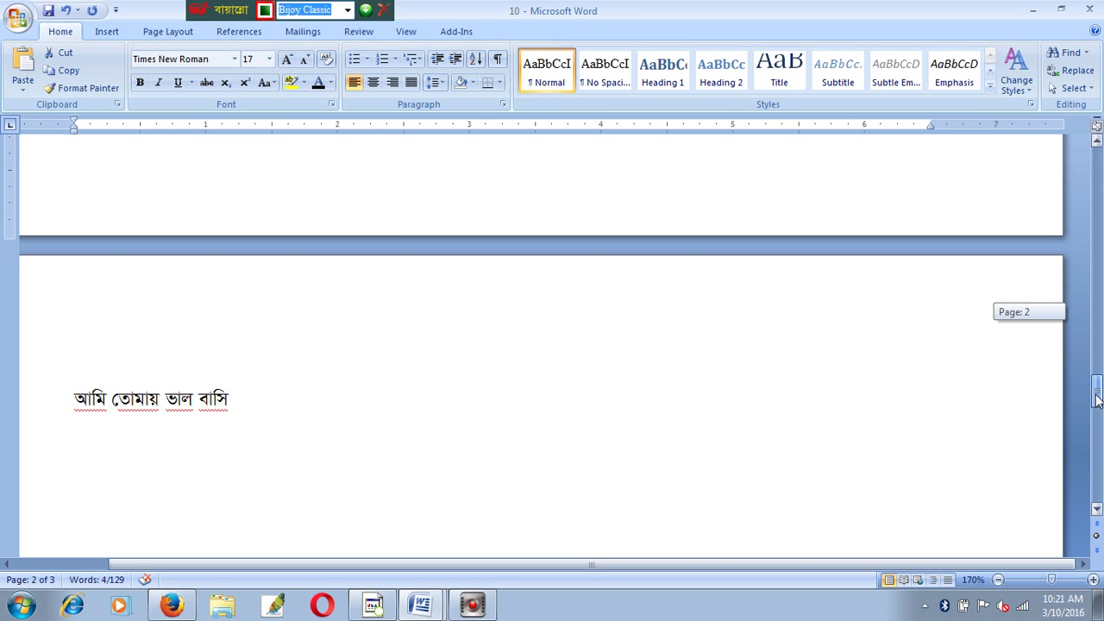
pyautogui.moveTo(1097, 399); pyautogui.dragTo(1098, 312)
pyautogui.click(517, 369)
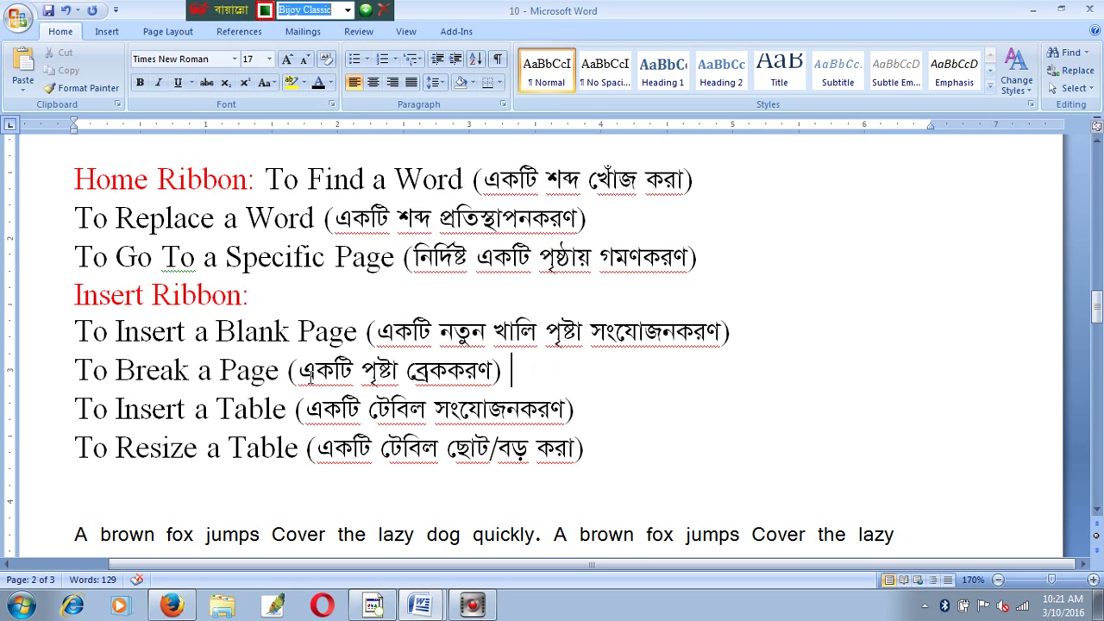
# Highlight the 'To Go To a Specific Page' line, then select the আমার সোনার বাংলা line on page 1
pyautogui.moveTo(80, 256); pyautogui.dragTo(696, 257)
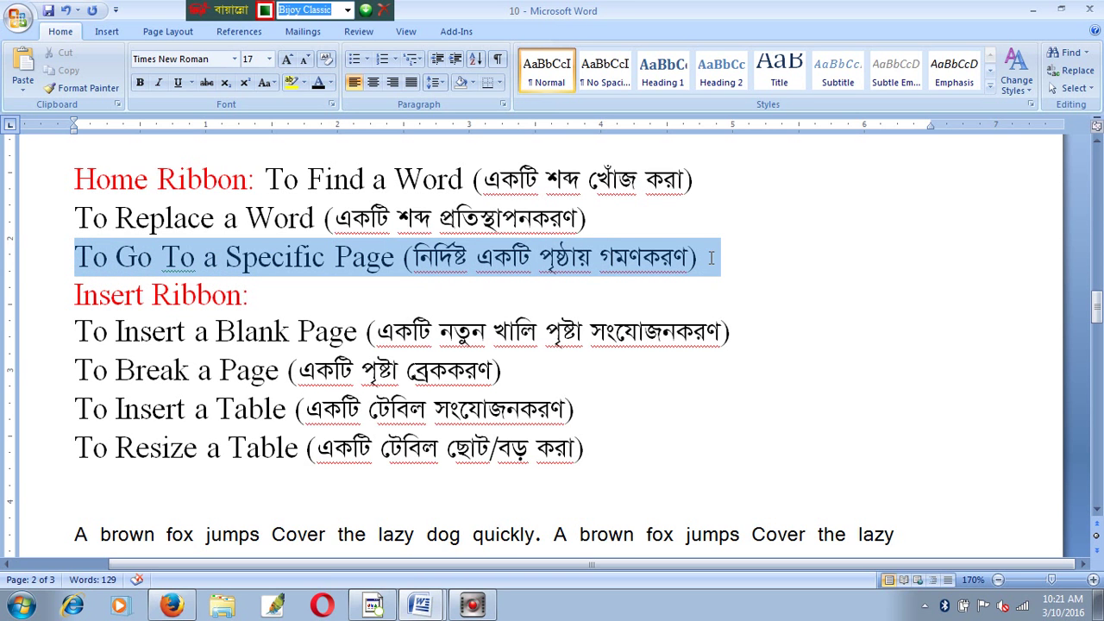
pyautogui.click(801, 289)
pyautogui.moveTo(1096, 315); pyautogui.dragTo(1098, 164)
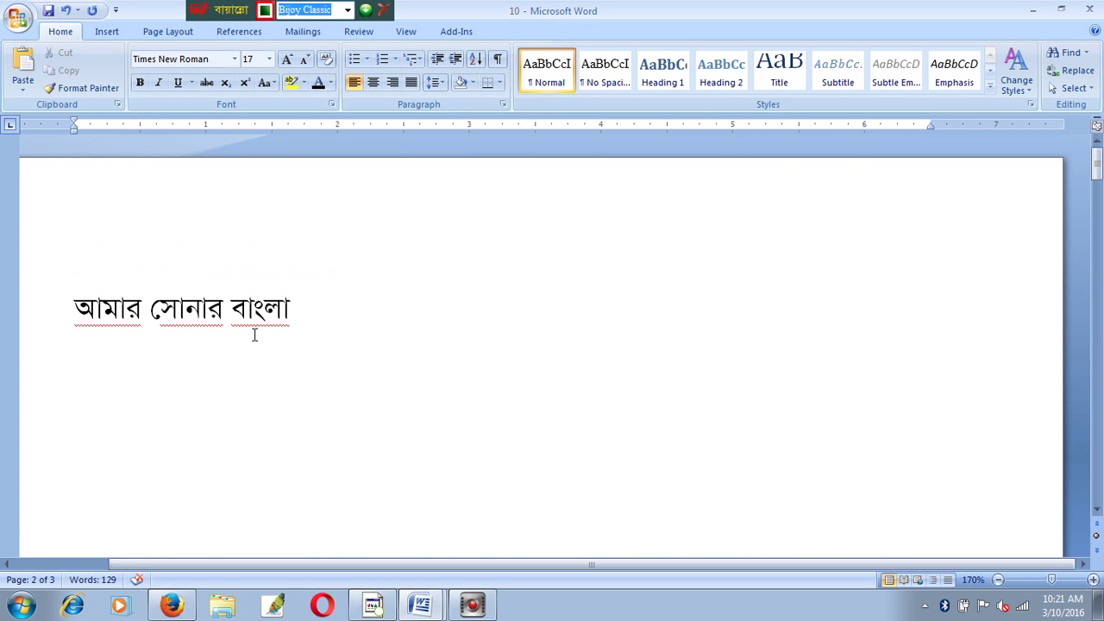
pyautogui.tripleClick(333, 313)
pyautogui.moveTo(1099, 190); pyautogui.dragTo(1097, 303)
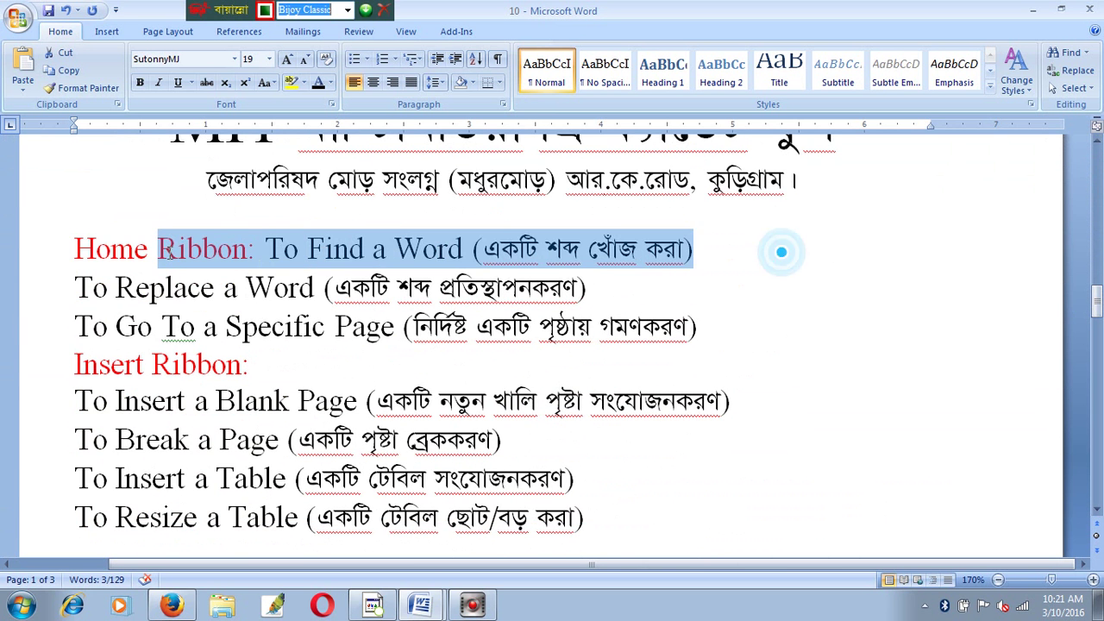
pyautogui.moveTo(780, 250); pyautogui.dragTo(74, 250)
# Select the আমি তোমায় ভাল বাসি line, then return and place the cursor after আমার সোনার বাংলা
pyautogui.moveTo(1096, 304); pyautogui.dragTo(1097, 395)
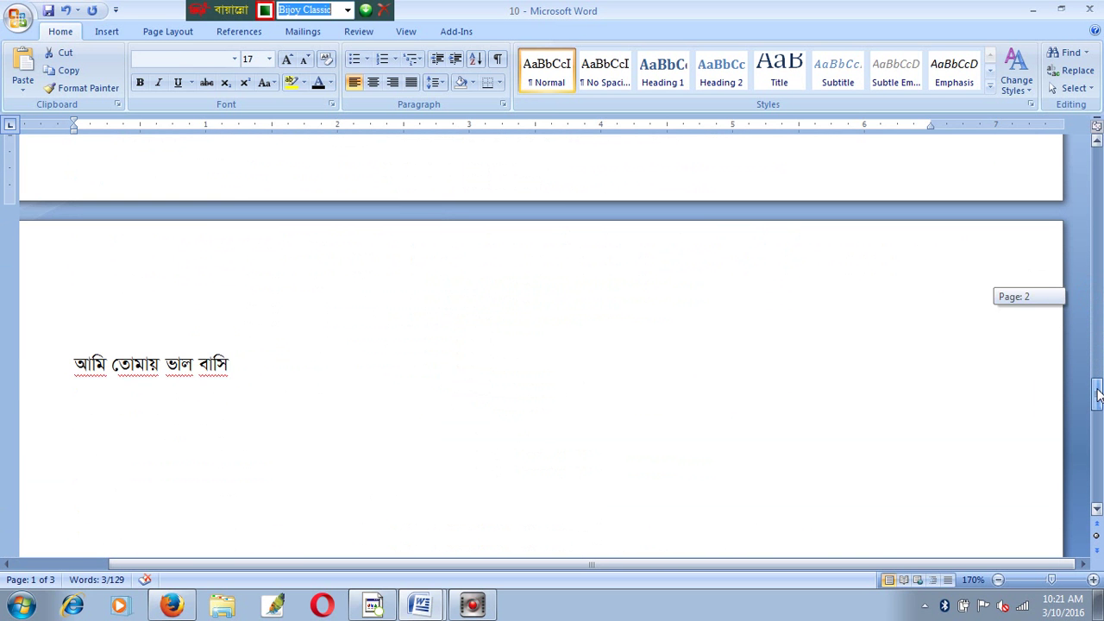
pyautogui.tripleClick(291, 363)
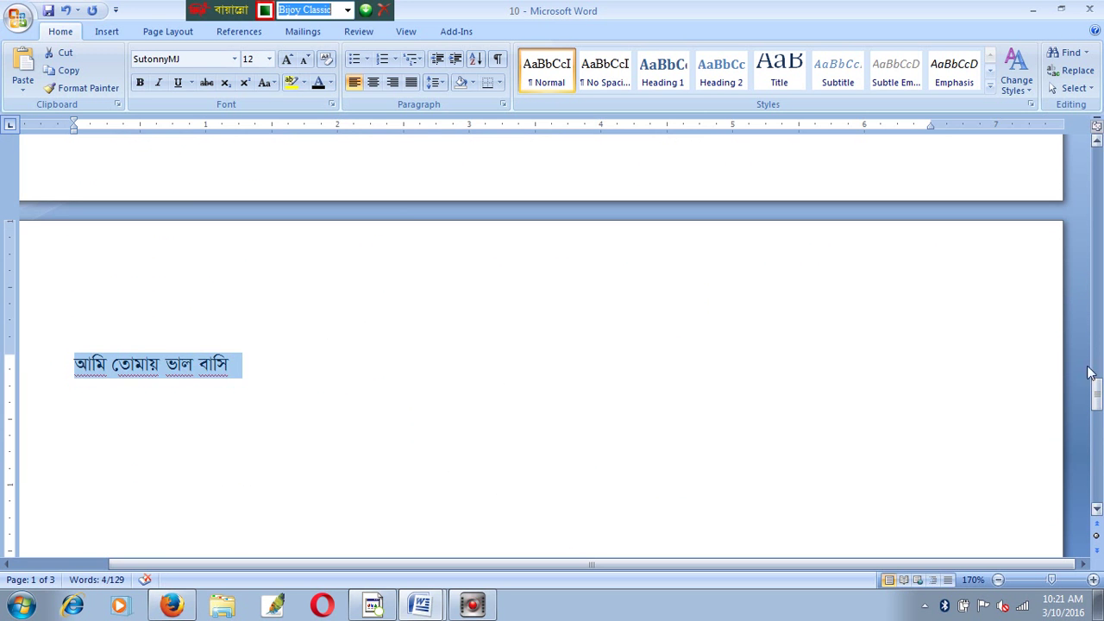
pyautogui.moveTo(1097, 394); pyautogui.dragTo(1097, 166)
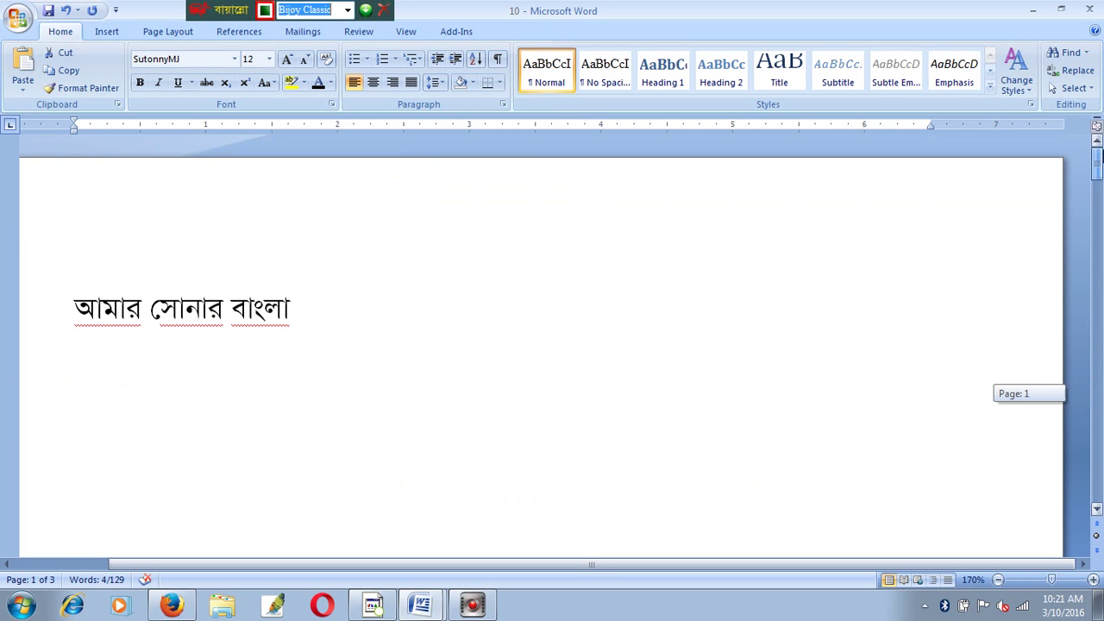
pyautogui.click(367, 335)
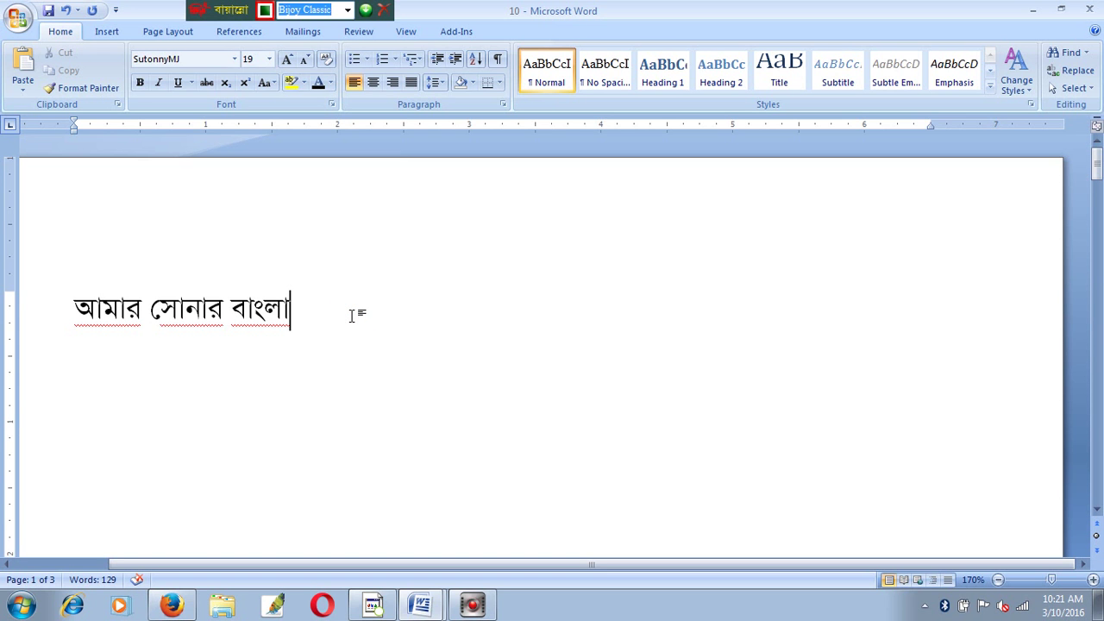
pyautogui.click(366, 312)
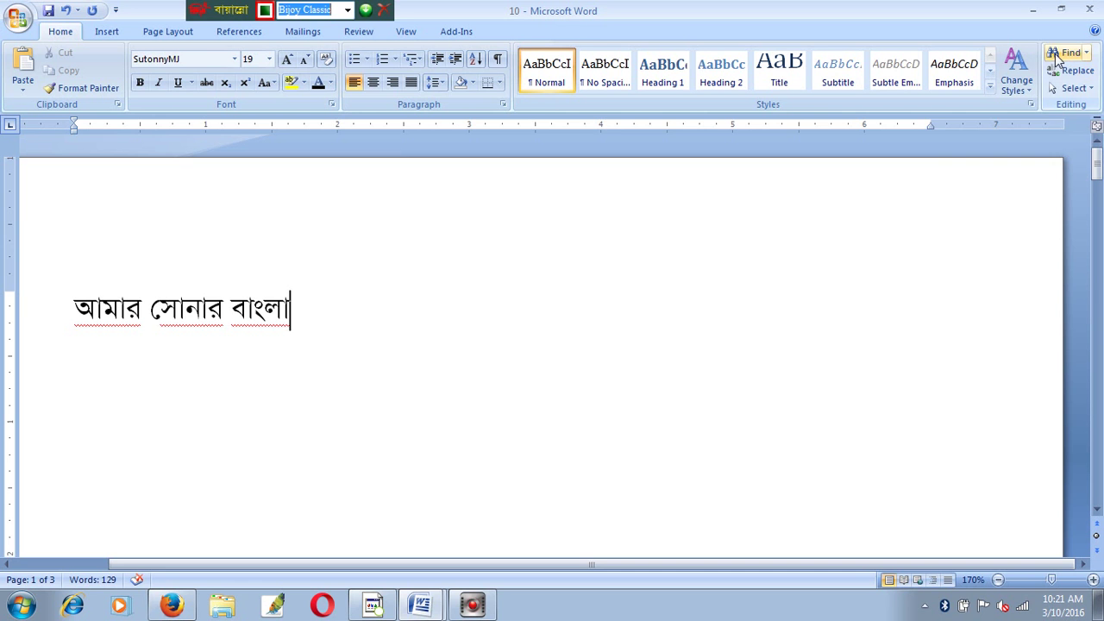
# Use Find's Go To option to jump to page 3
pyautogui.click(1086, 53)
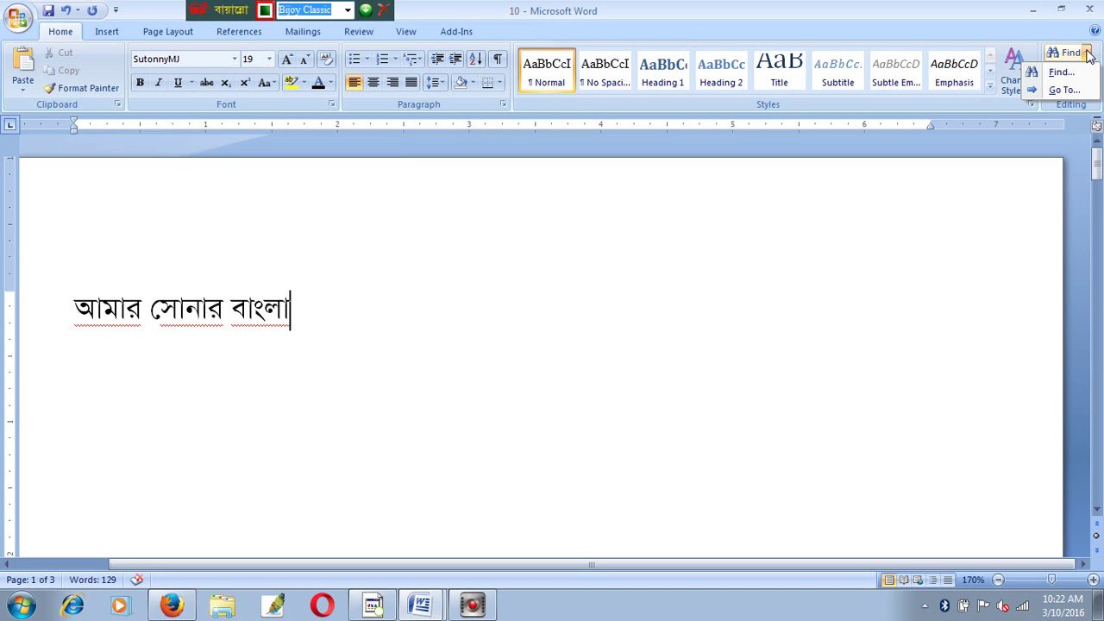
pyautogui.click(1063, 90)
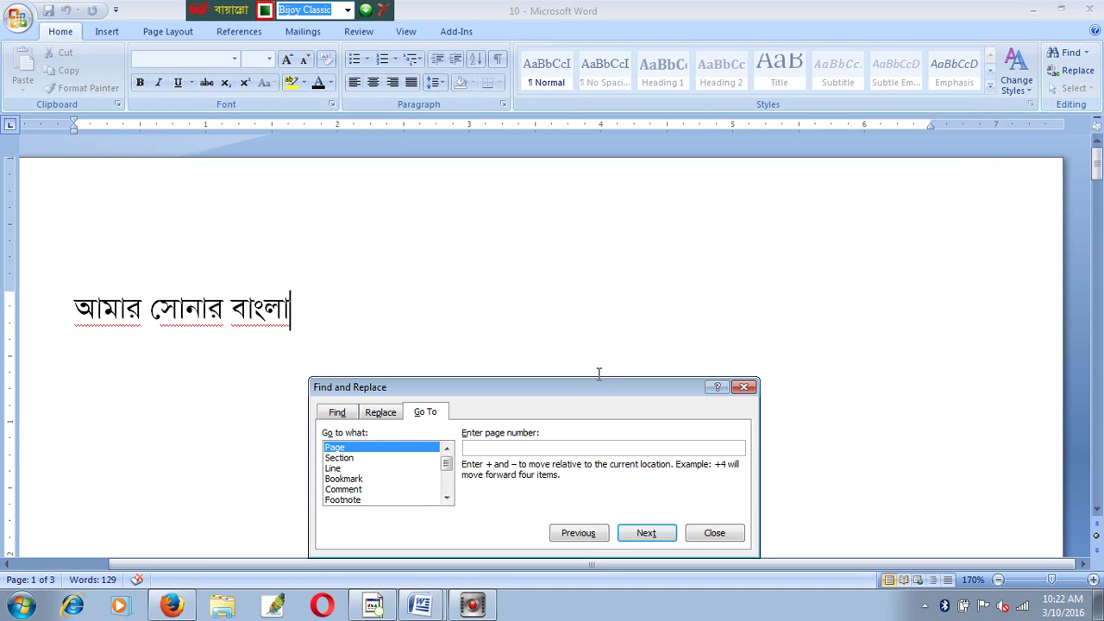
pyautogui.moveTo(596, 387); pyautogui.dragTo(629, 245)
pyautogui.click(509, 259)
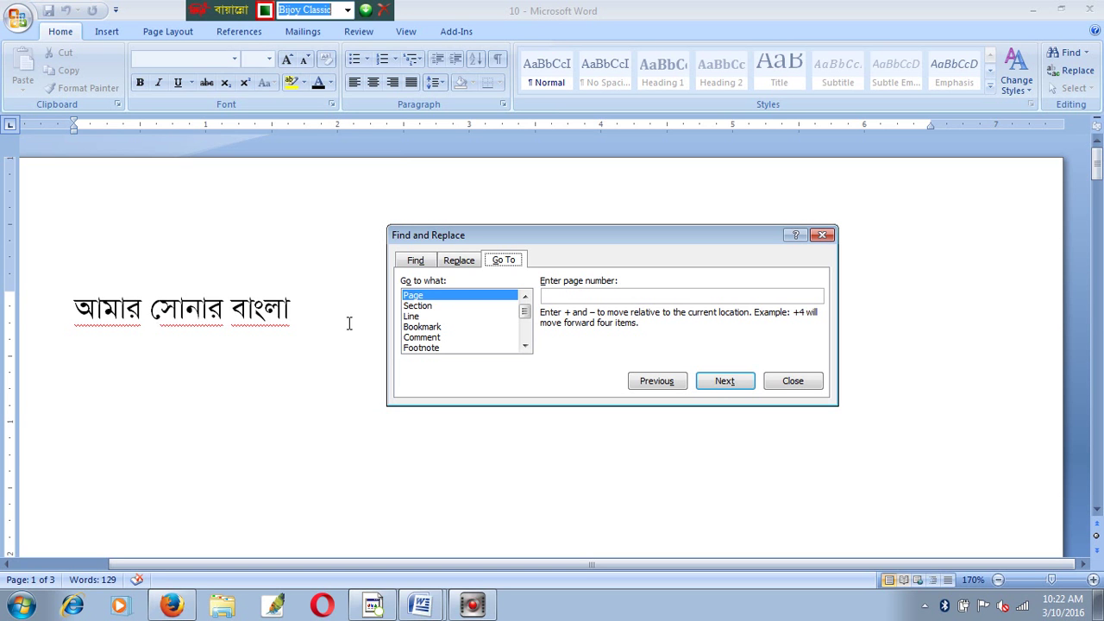
pyautogui.click(590, 299)
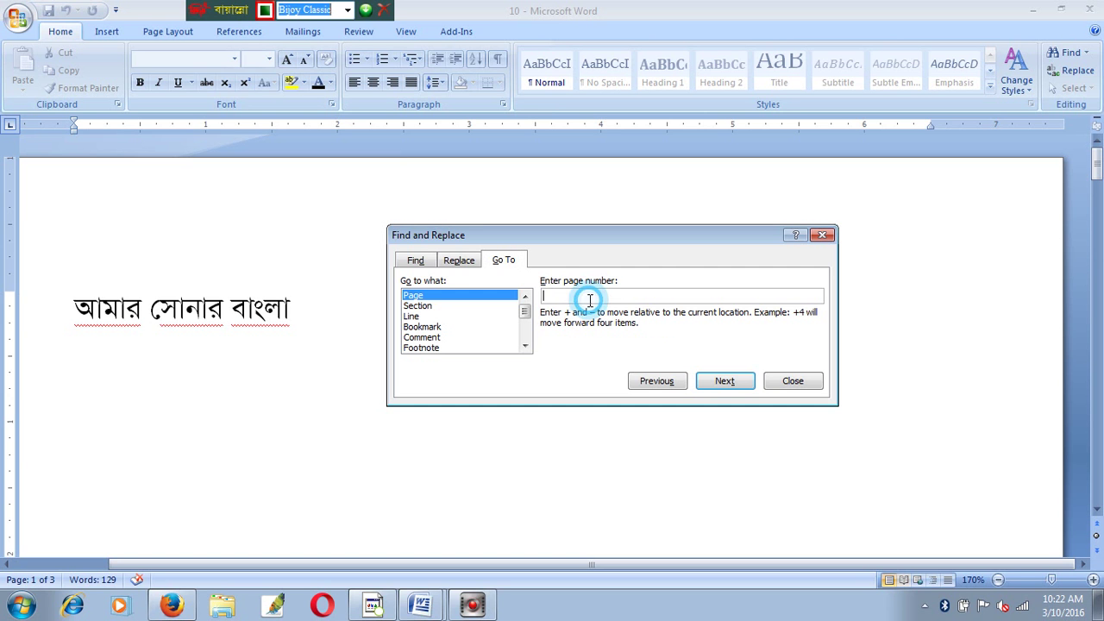
pyautogui.write('3')
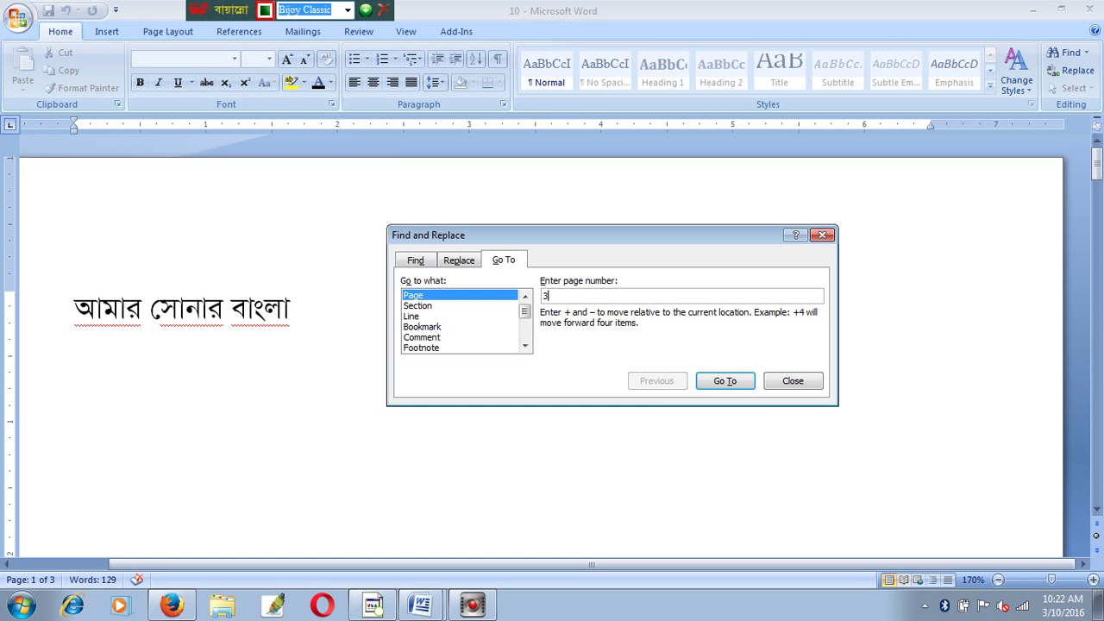
pyautogui.click(738, 385)
pyautogui.click(809, 382)
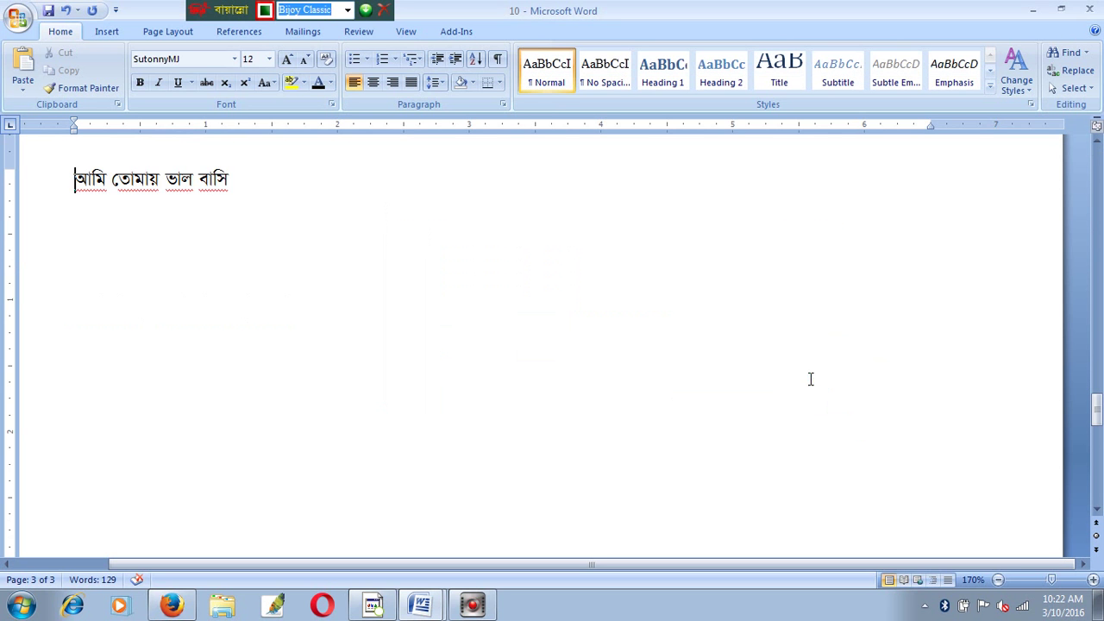
# Briefly highlight the আমি তোমায় ভাল বাসি line, then use Go To to jump to page 2
pyautogui.click(286, 202)
pyautogui.moveTo(78, 176); pyautogui.dragTo(245, 182)
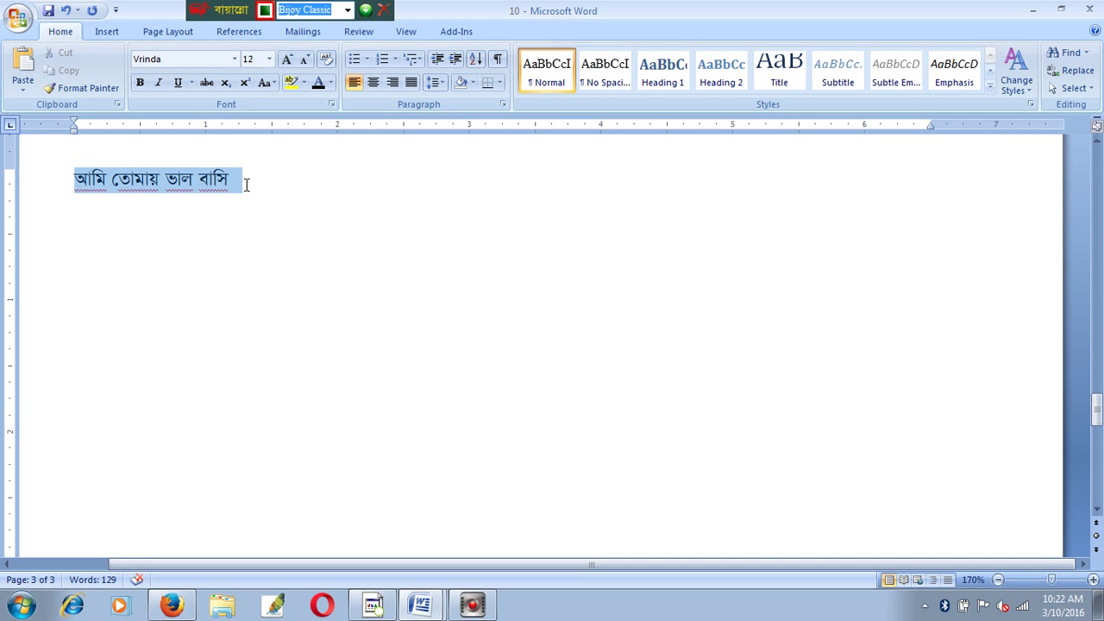
pyautogui.click(387, 220)
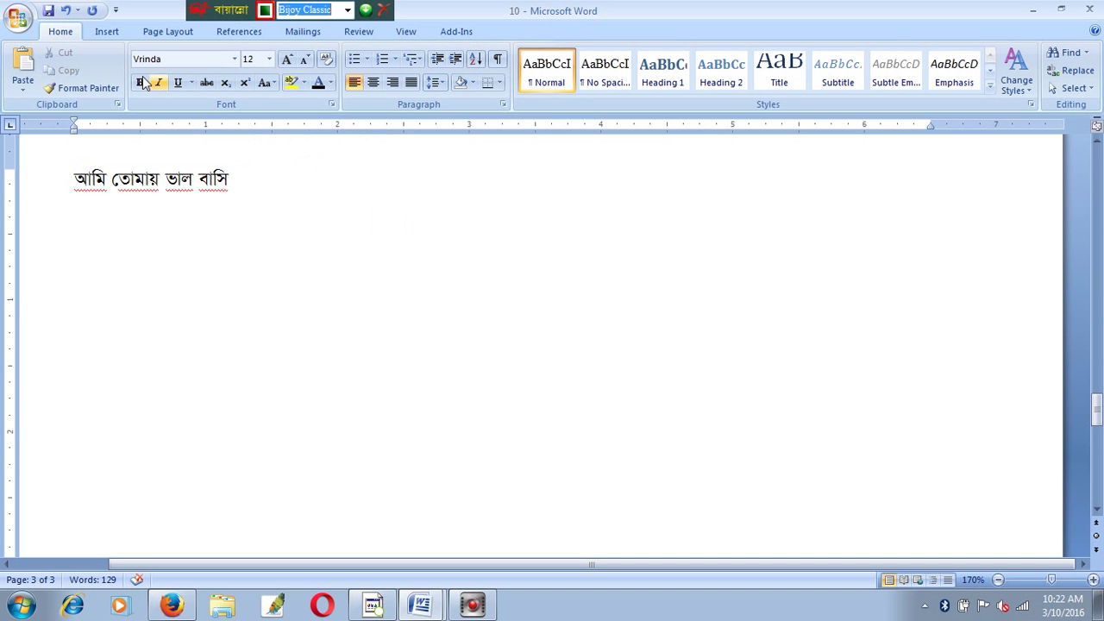
pyautogui.click(1088, 55)
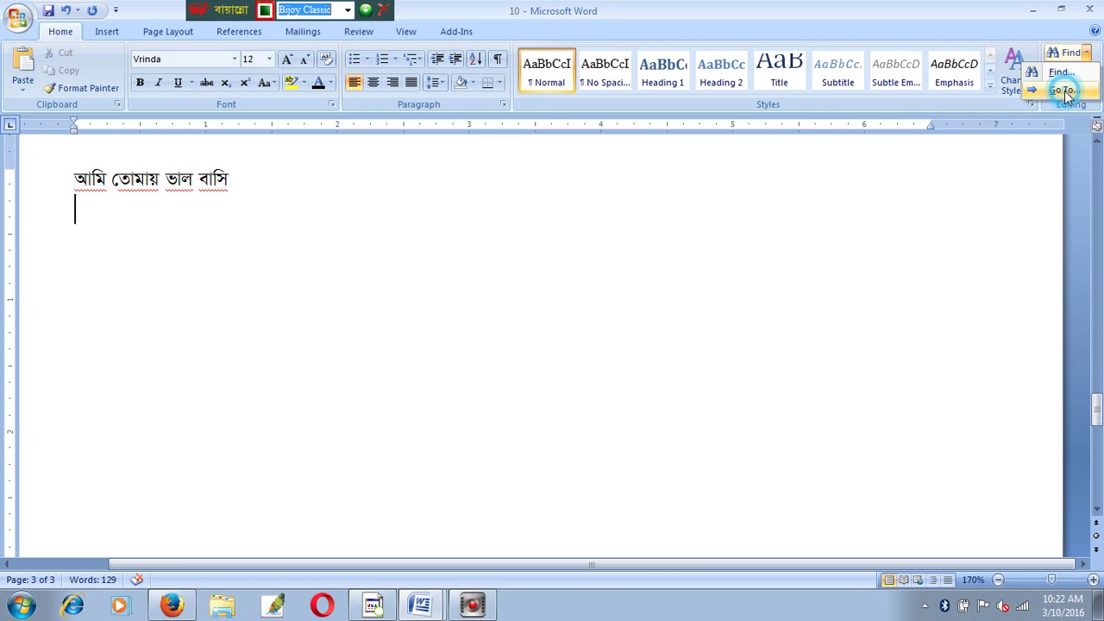
pyautogui.click(1066, 90)
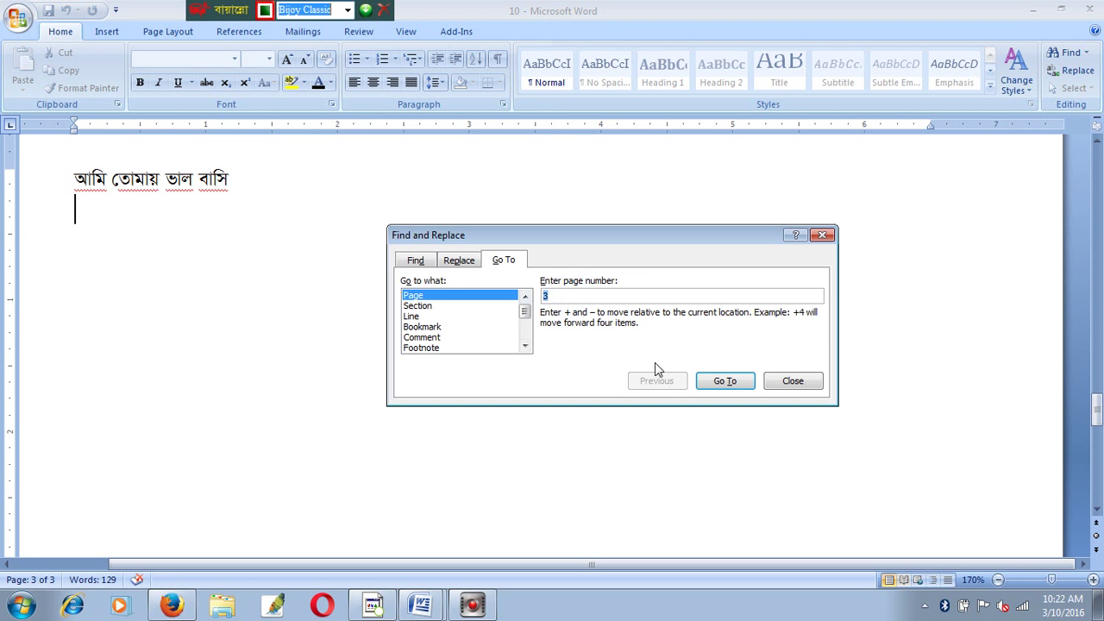
pyautogui.write('2')
pyautogui.click(721, 381)
pyautogui.click(794, 382)
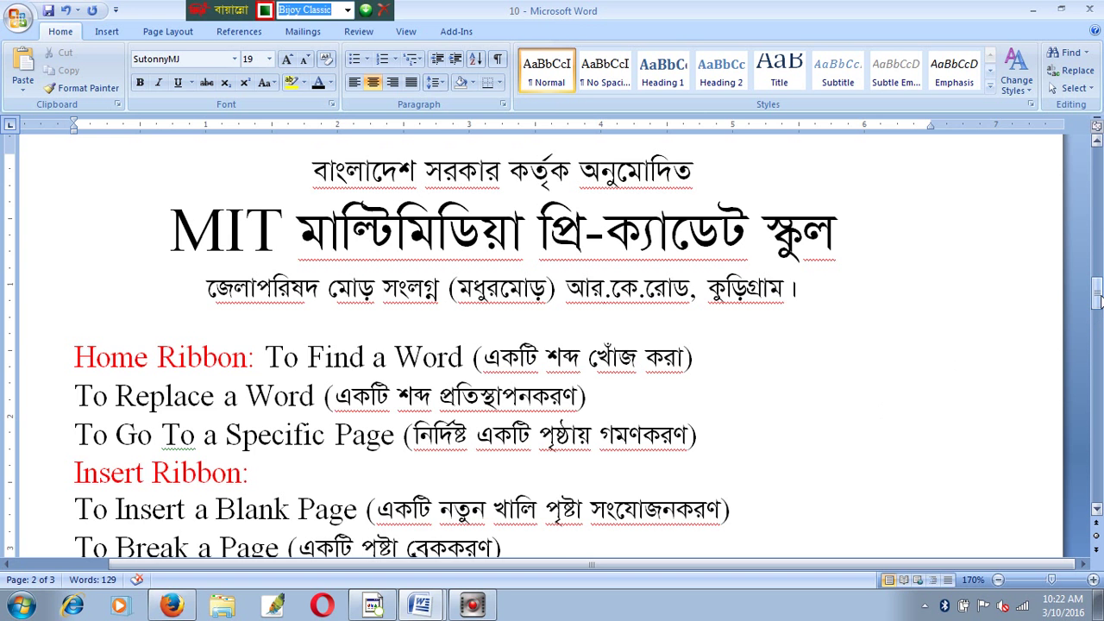
pyautogui.moveTo(1097, 298); pyautogui.dragTo(1097, 309)
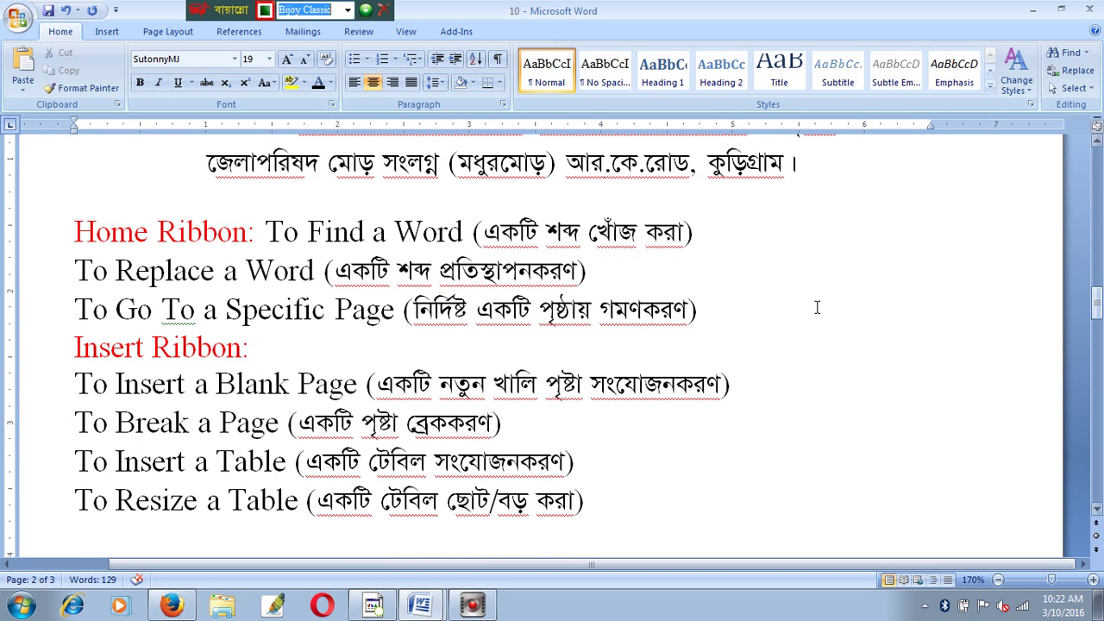
pyautogui.moveTo(79, 311); pyautogui.dragTo(727, 313)
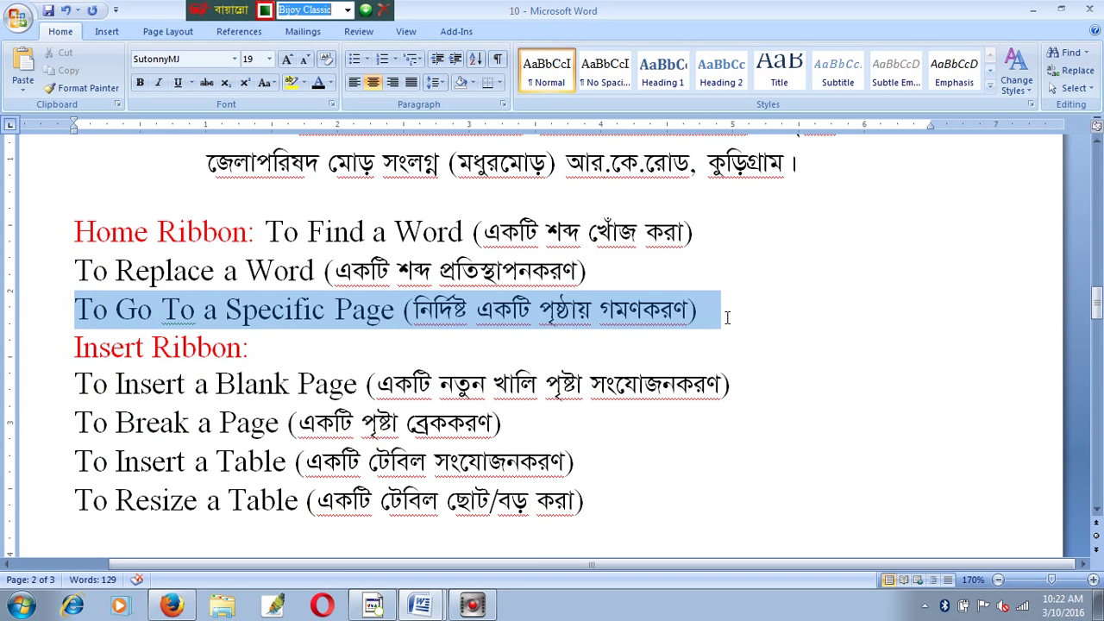
pyautogui.click(790, 333)
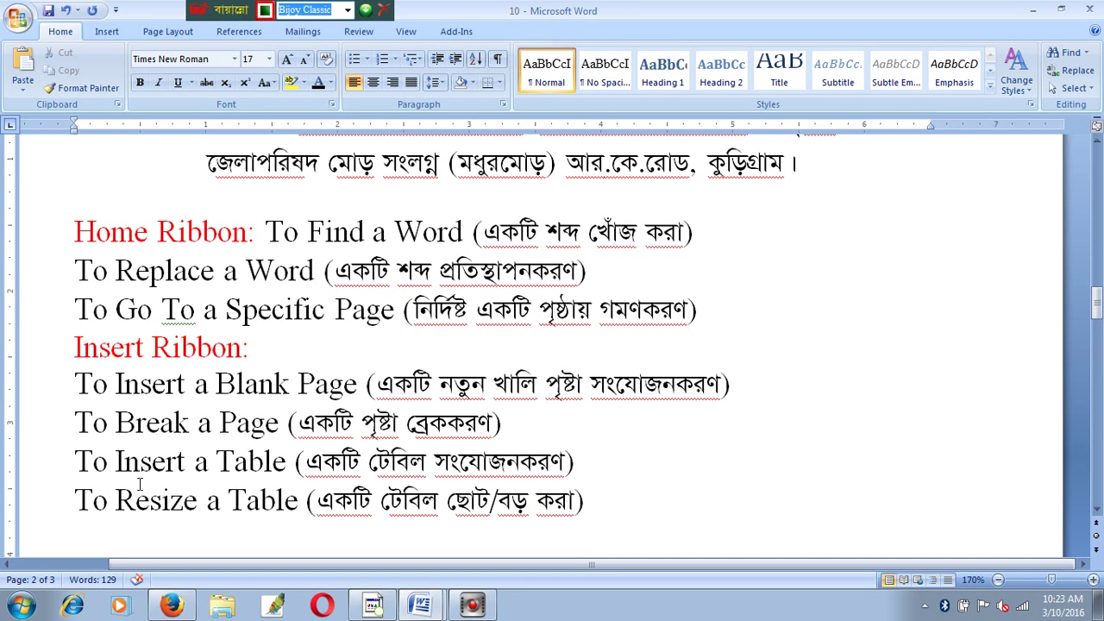
pyautogui.moveTo(71, 457); pyautogui.dragTo(601, 473)
pyautogui.click(601, 473)
pyautogui.moveTo(1097, 312); pyautogui.dragTo(1098, 291)
pyautogui.click(416, 287)
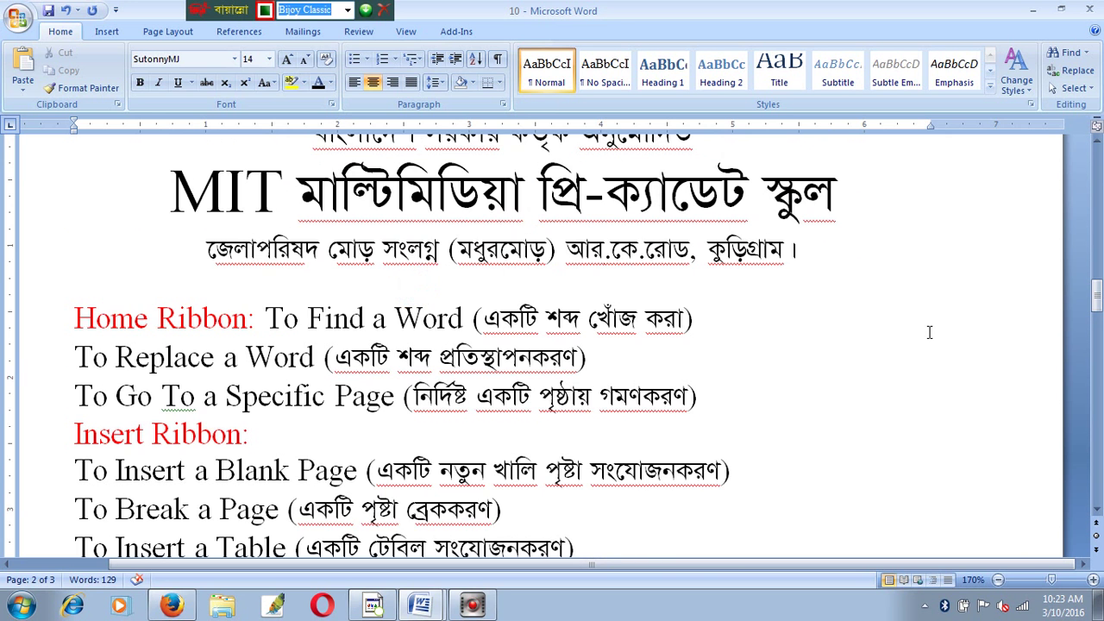
# Type the subheading শিক্ষাগত যোগ্যতা in Bijoy, with blank lines added above and below it
pyautogui.scroll(1, 930, 332)
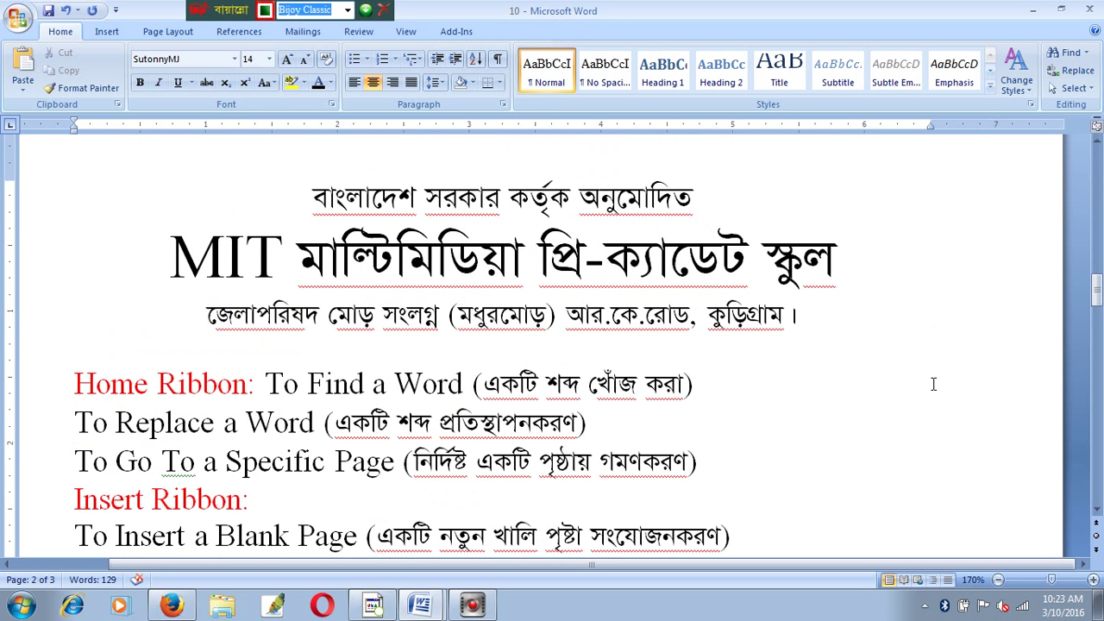
pyautogui.write('dMjgNfok cwfoZkf')
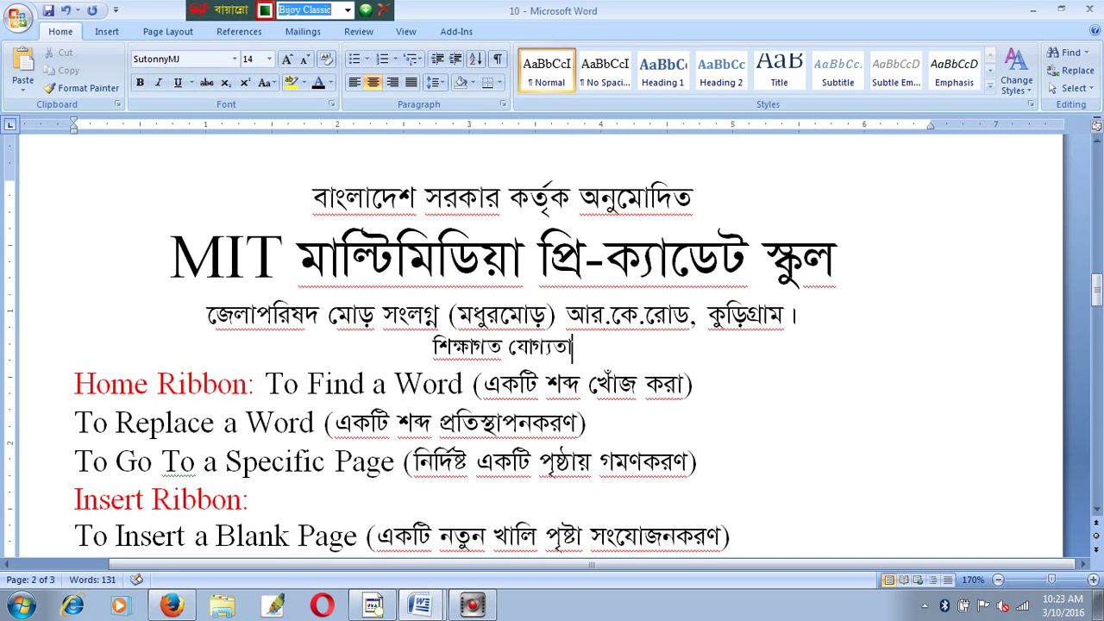
pyautogui.press('Return')
pyautogui.click(431, 345)
pyautogui.press('Return')
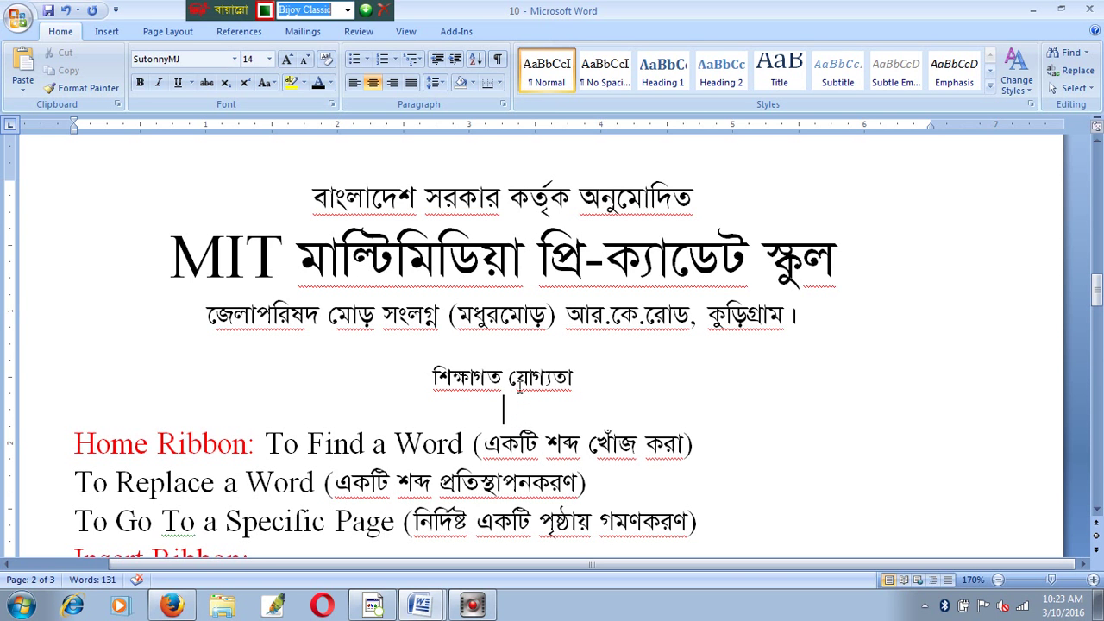
pyautogui.click(498, 416)
pyautogui.click(109, 36)
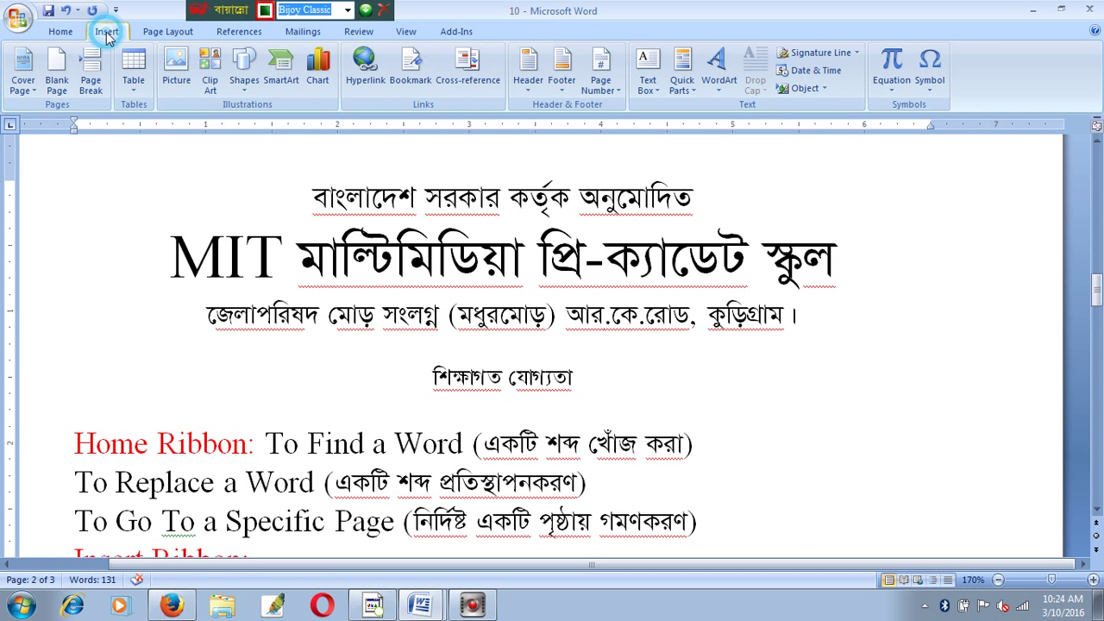
# Bring up the Insert Table dialog from the Table menu and move it aside
pyautogui.click(135, 93)
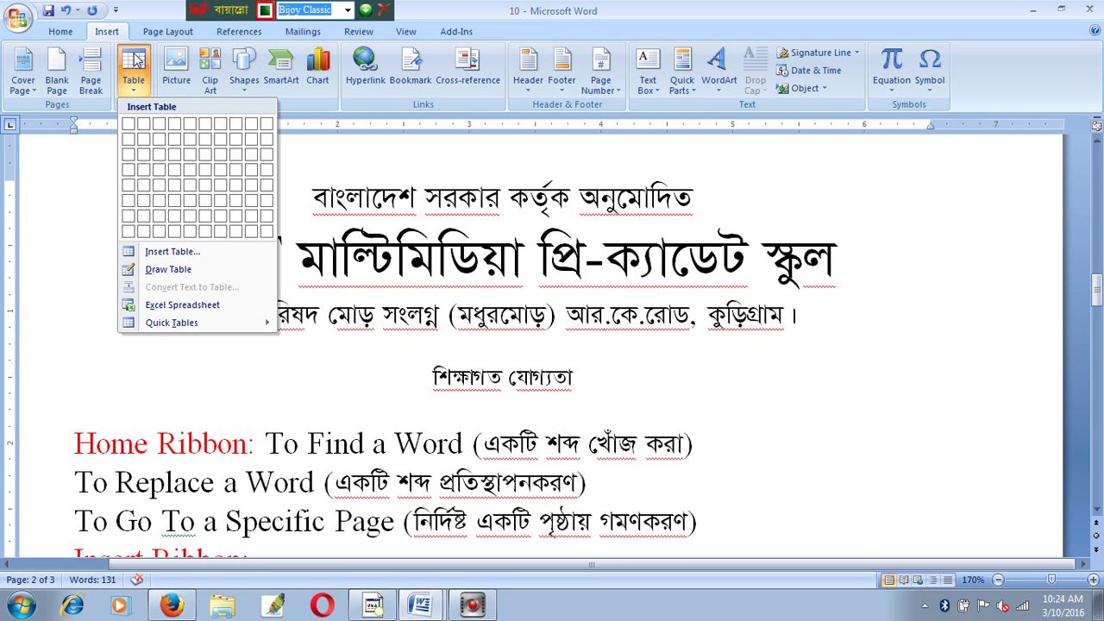
pyautogui.click(108, 31)
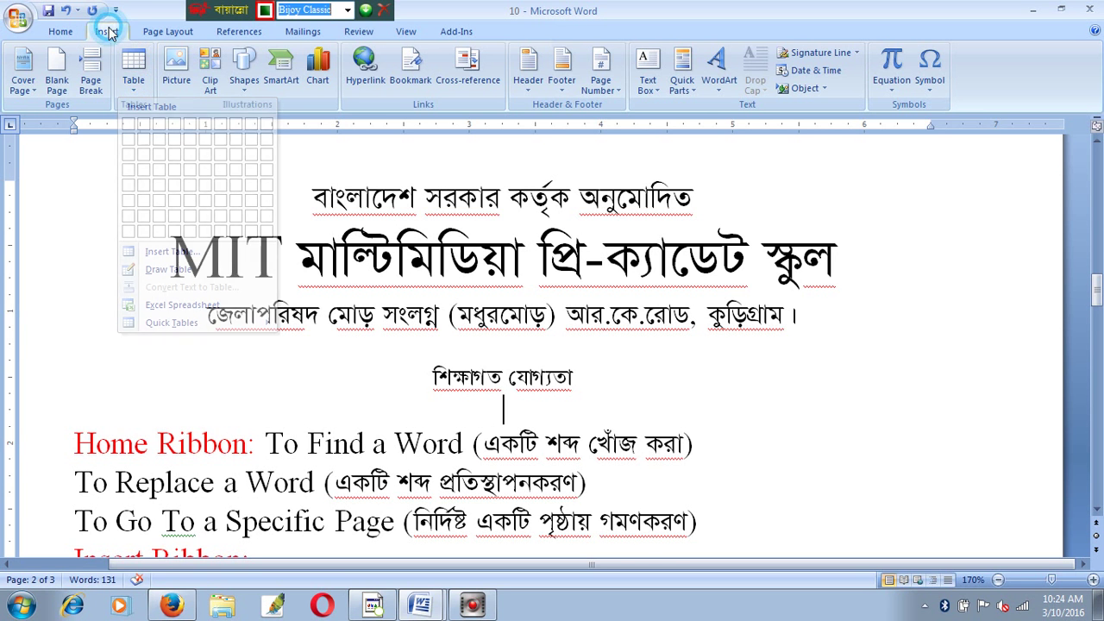
pyautogui.click(131, 86)
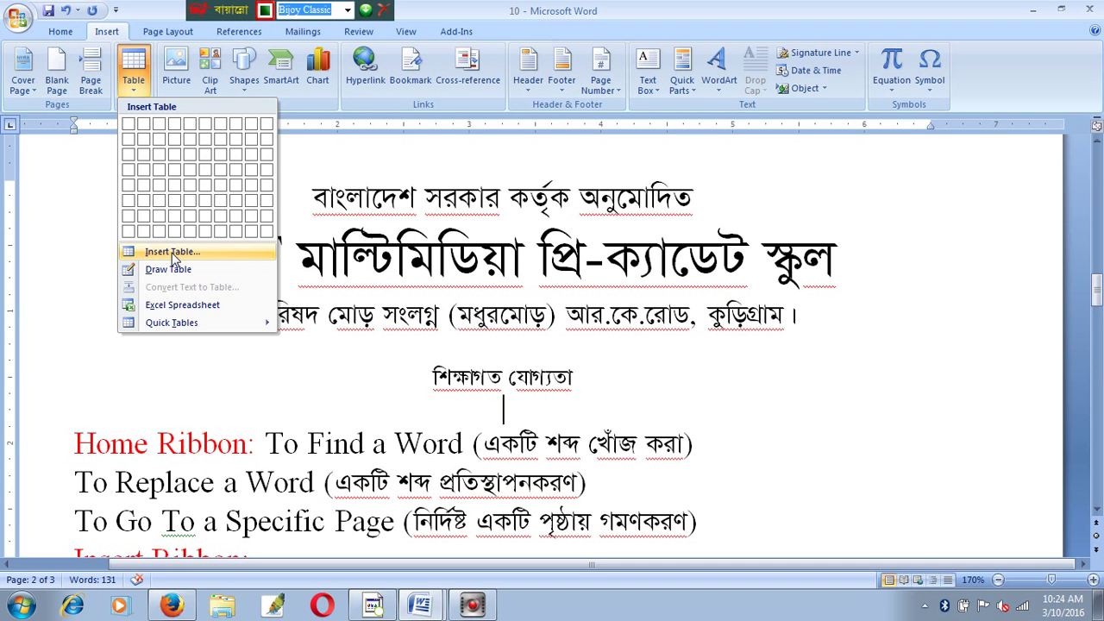
pyautogui.click(172, 254)
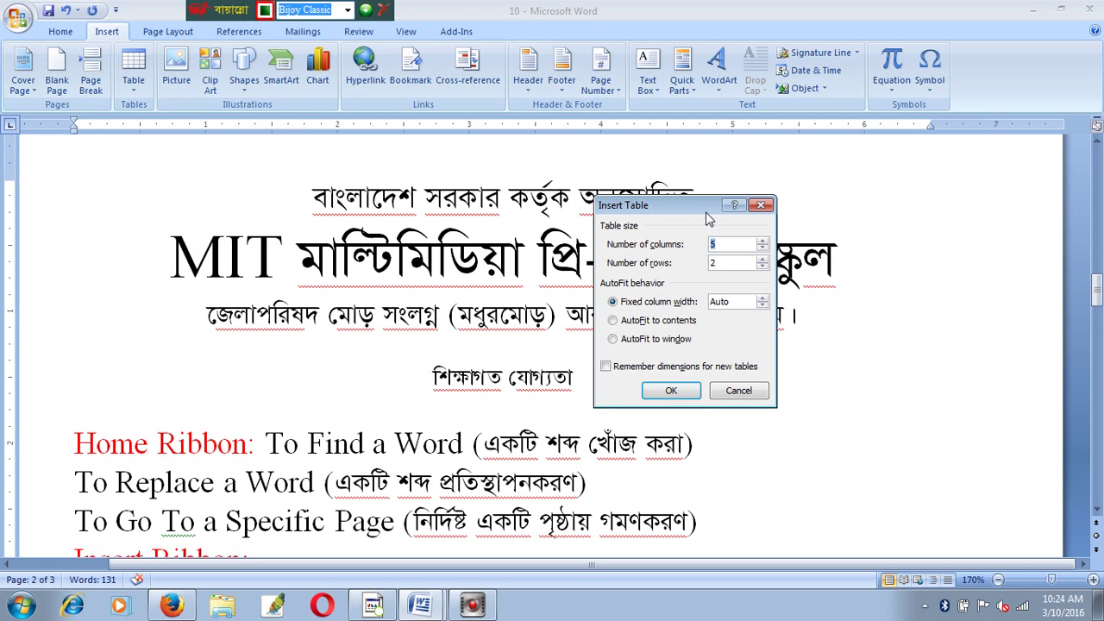
pyautogui.moveTo(707, 207); pyautogui.dragTo(858, 177)
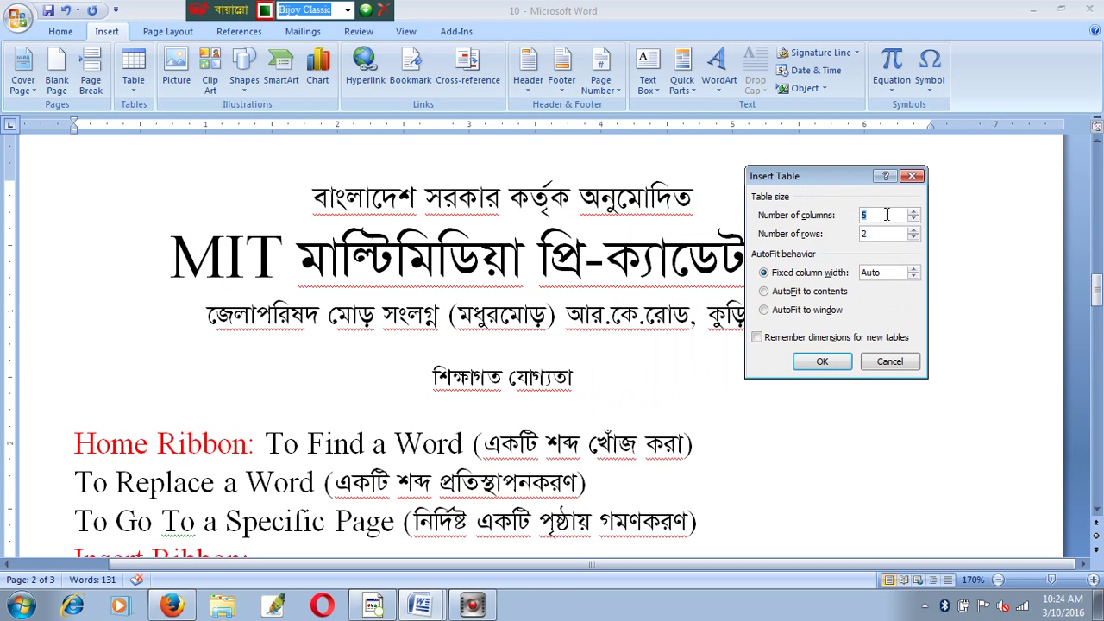
# Keep 5 columns, set the rows to 3, and create the table
pyautogui.click(888, 233)
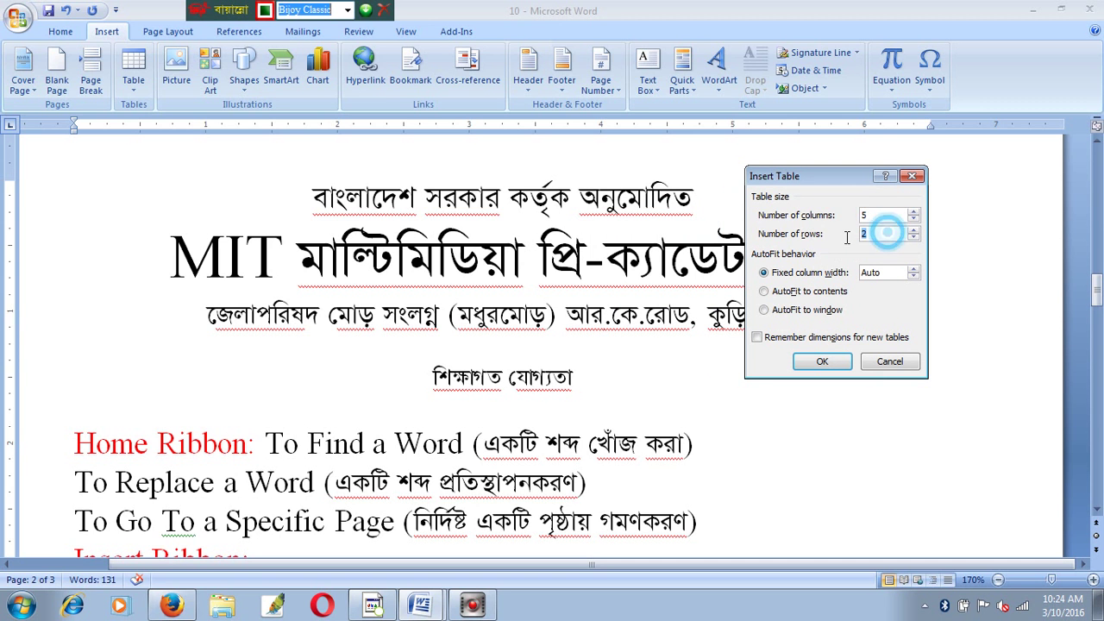
pyautogui.click(884, 235)
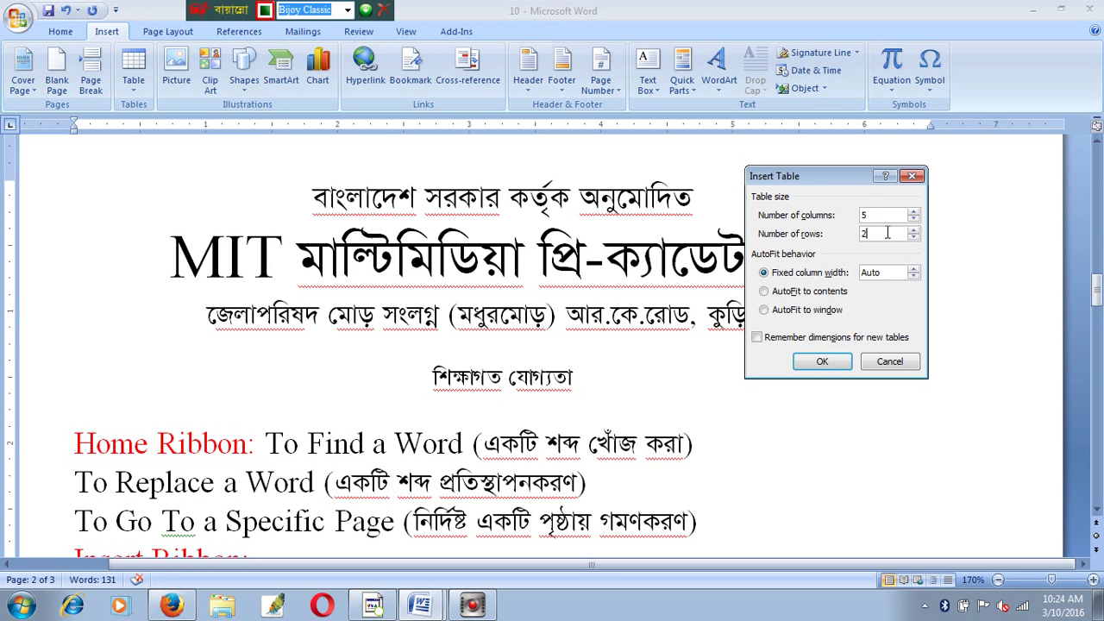
pyautogui.doubleClick(875, 235)
pyautogui.write('3')
pyautogui.doubleClick(883, 214)
pyautogui.click(880, 217)
pyautogui.click(878, 235)
pyautogui.doubleClick(882, 218)
pyautogui.doubleClick(890, 233)
pyautogui.click(828, 363)
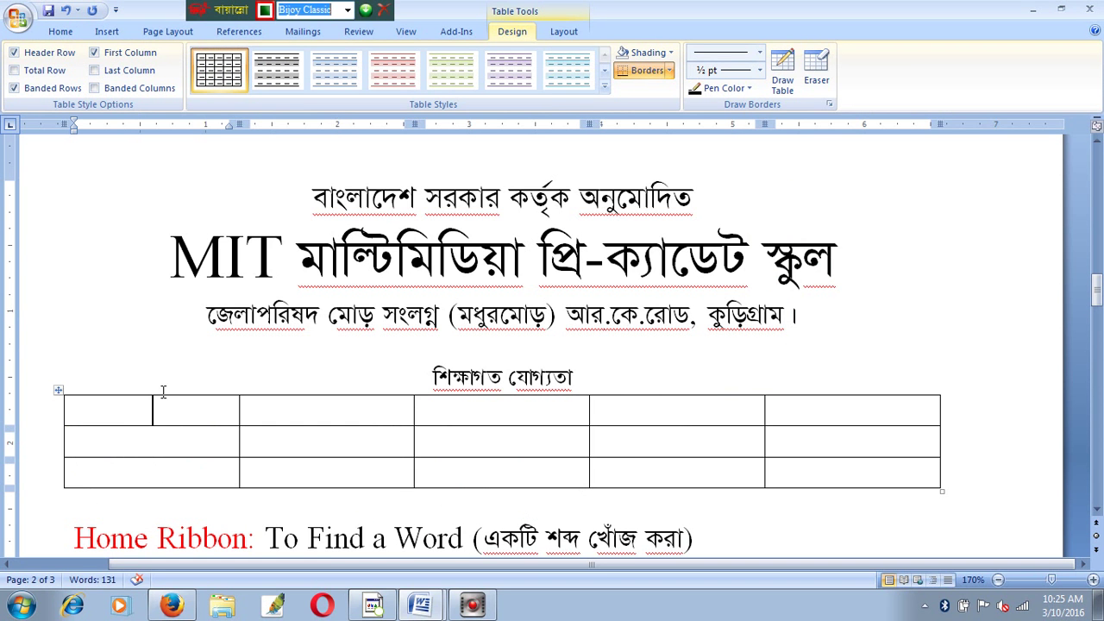
# Select each of the table's three rows in turn, twice over
pyautogui.click(54, 417)
pyautogui.click(49, 438)
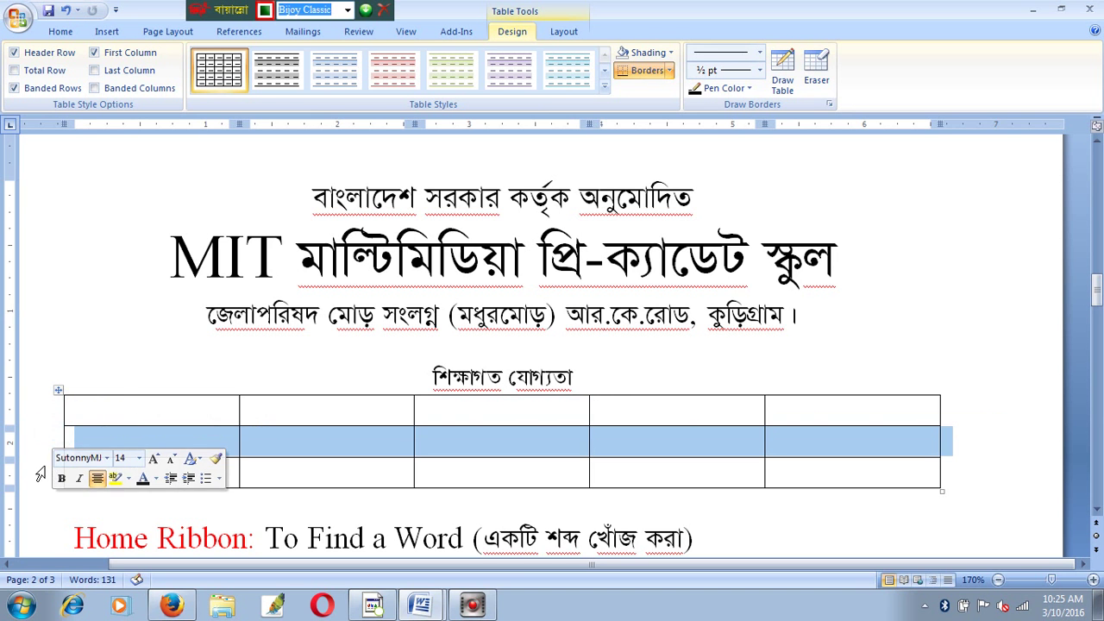
pyautogui.click(40, 474)
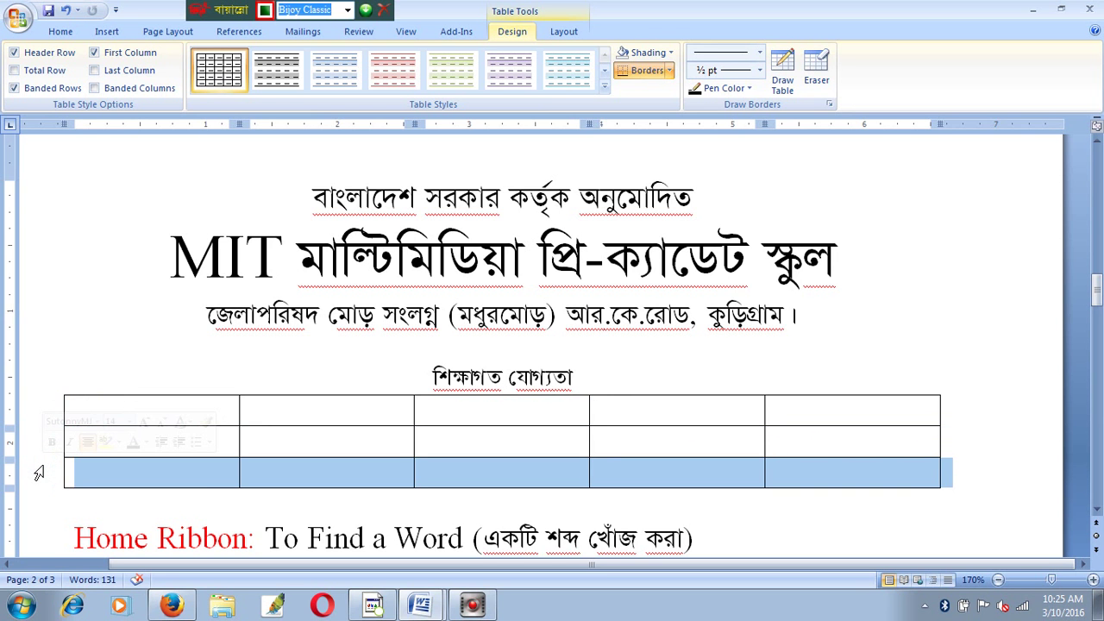
pyautogui.click(47, 407)
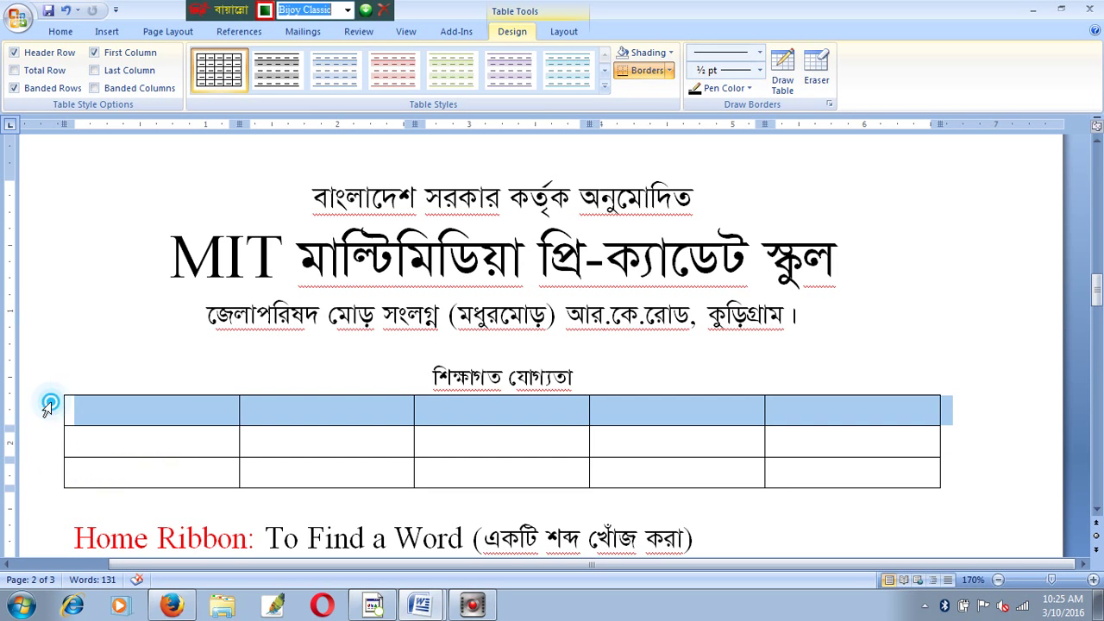
pyautogui.click(40, 443)
pyautogui.click(38, 476)
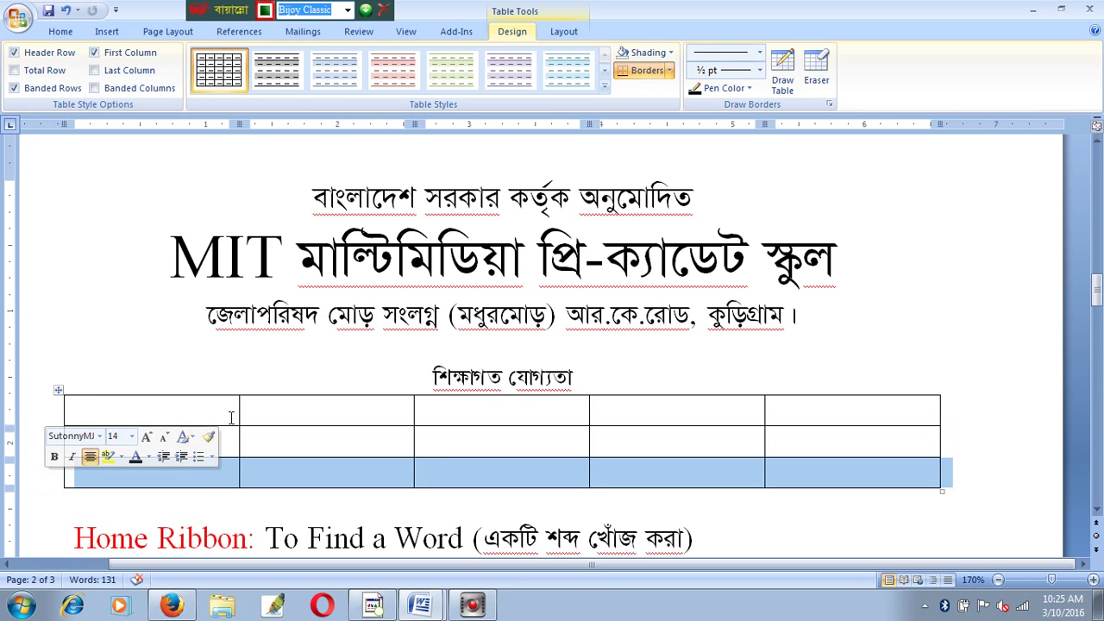
# Select each of the five columns, then put the cursor in the first cell
pyautogui.click(198, 393)
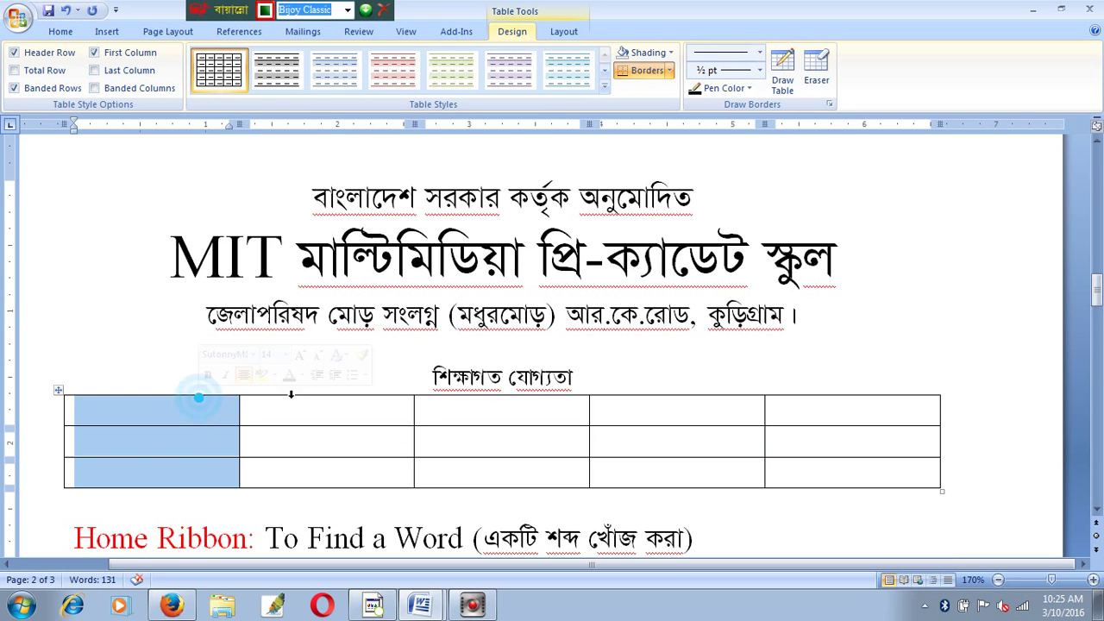
pyautogui.click(302, 393)
pyautogui.click(497, 393)
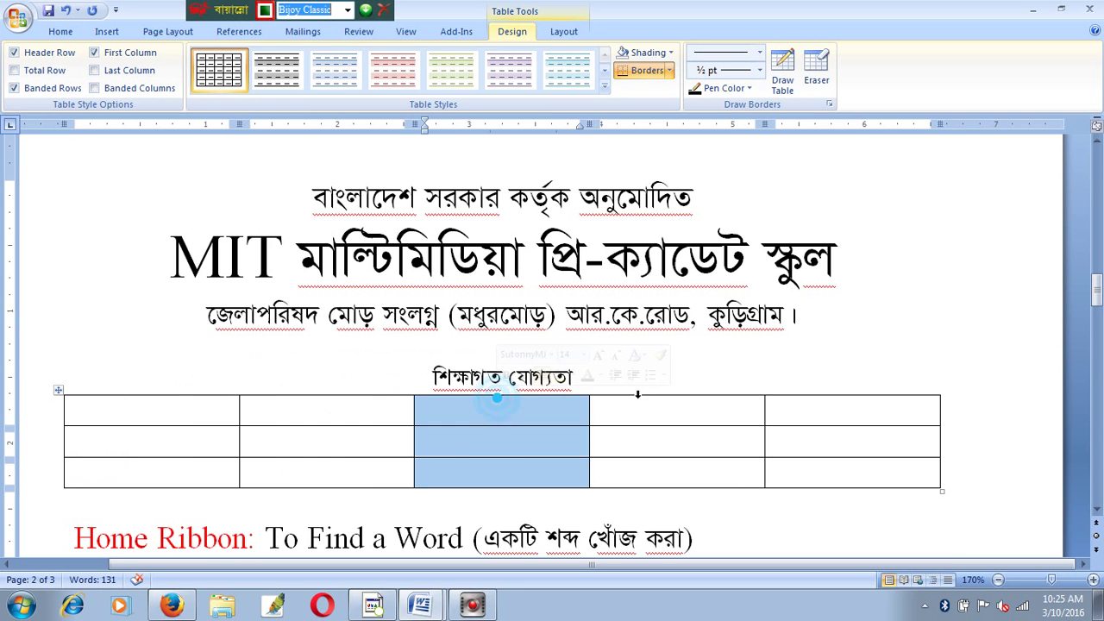
pyautogui.click(644, 393)
pyautogui.click(831, 391)
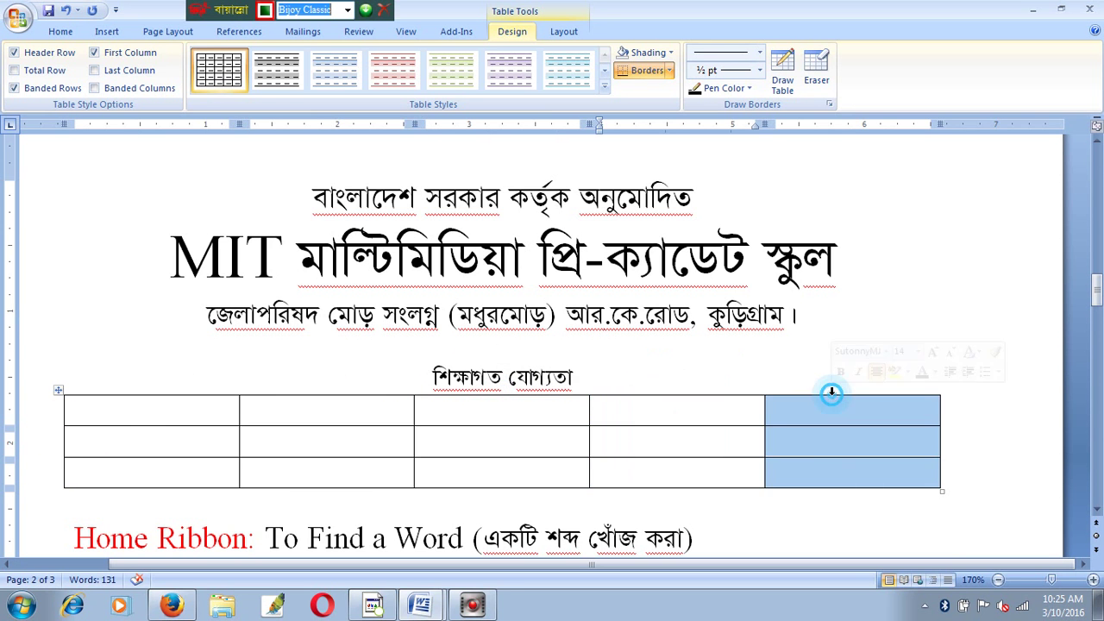
pyautogui.click(187, 419)
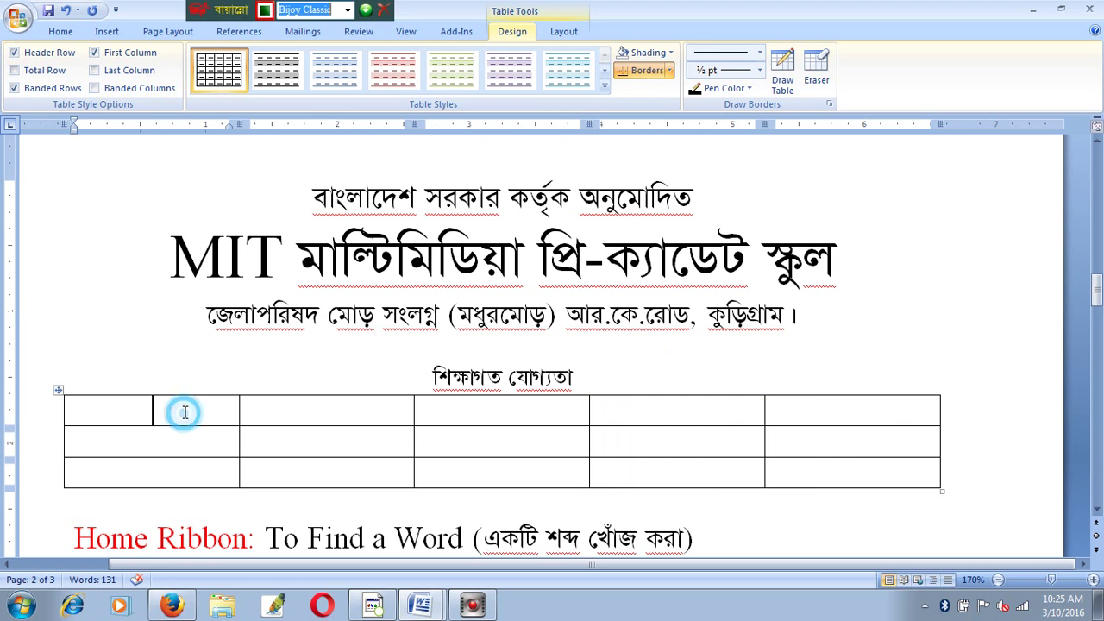
pyautogui.click(347, 11)
# Switch to Unicode and enter ক্রমিক নং and পাশের নাম in the first two header cells
pyautogui.click(295, 51)
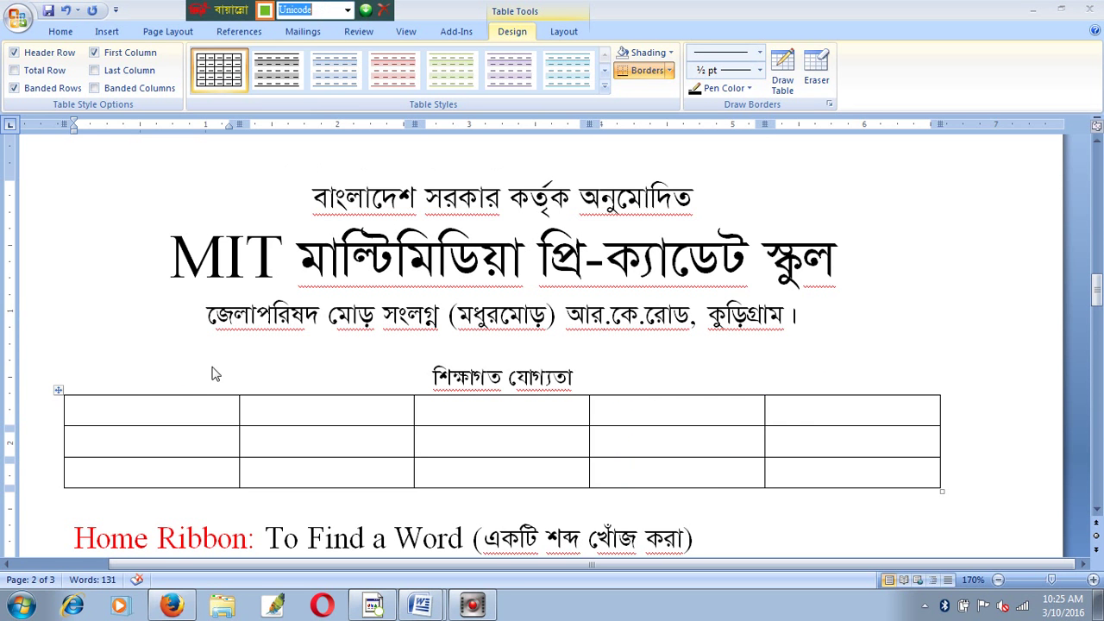
pyautogui.click(162, 405)
pyautogui.write('ক্র')
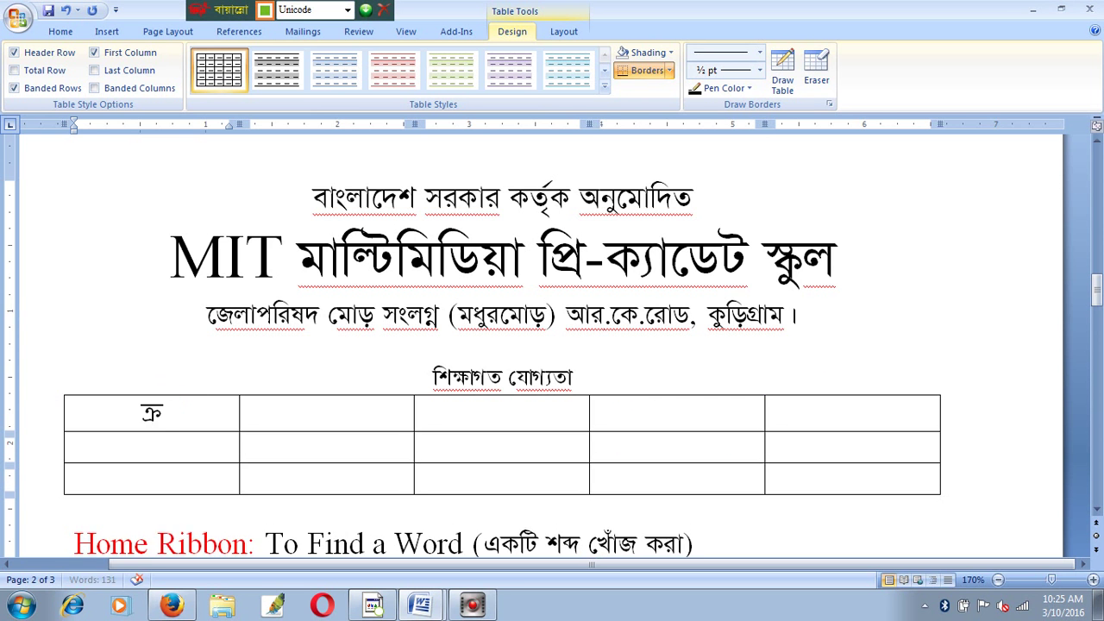
pyautogui.write('মিক নং')
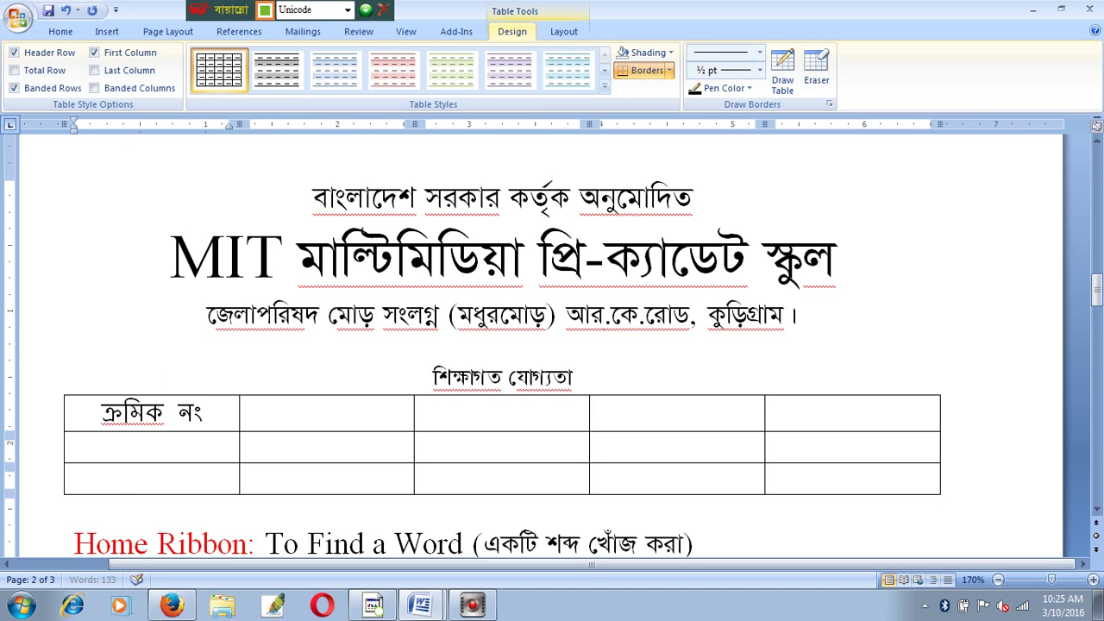
pyautogui.press('Tab')
pyautogui.write('পা')
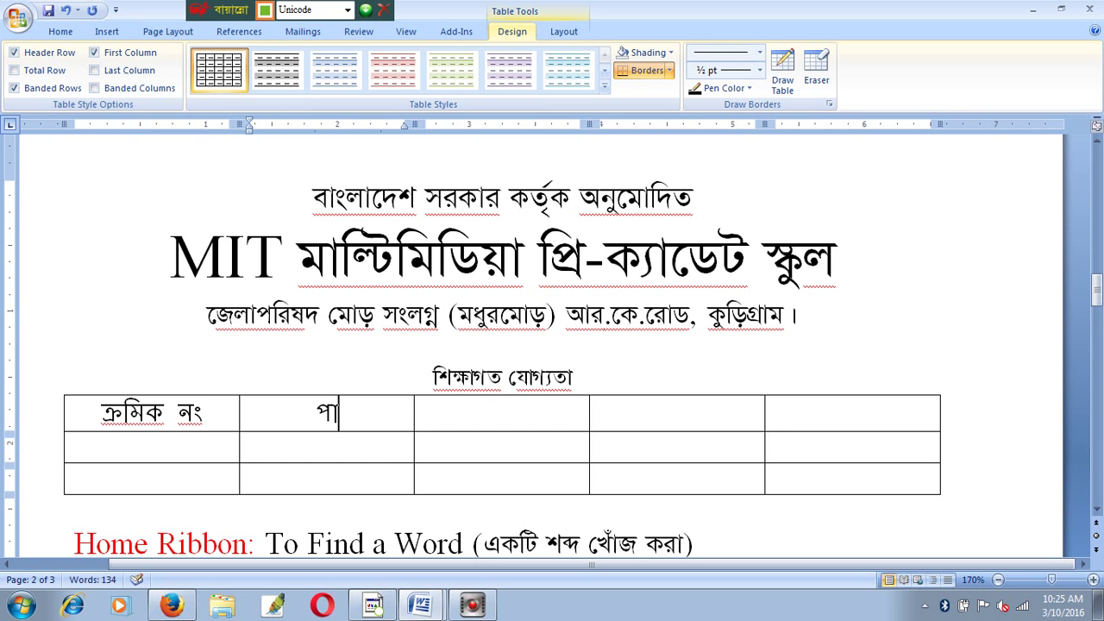
pyautogui.write('শের নাম')
pyautogui.press('Tab')
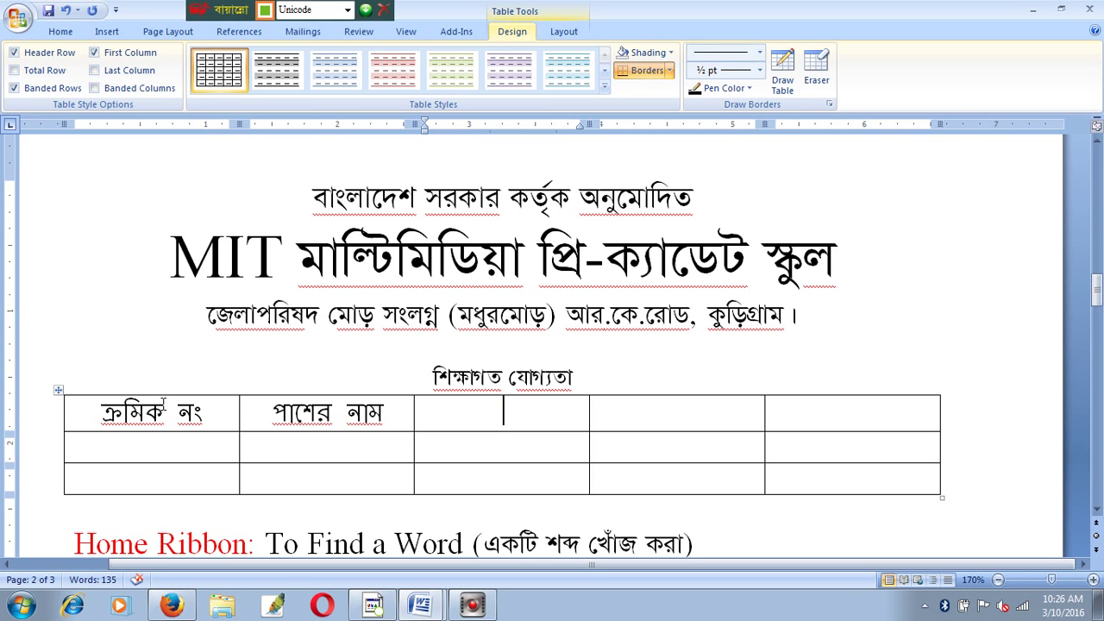
# Type পাসের বছর in the third header cell, correcting typos along the way
pyautogui.write('পো')
pyautogui.press('BackSpace')
pyautogui.write('াশের ')
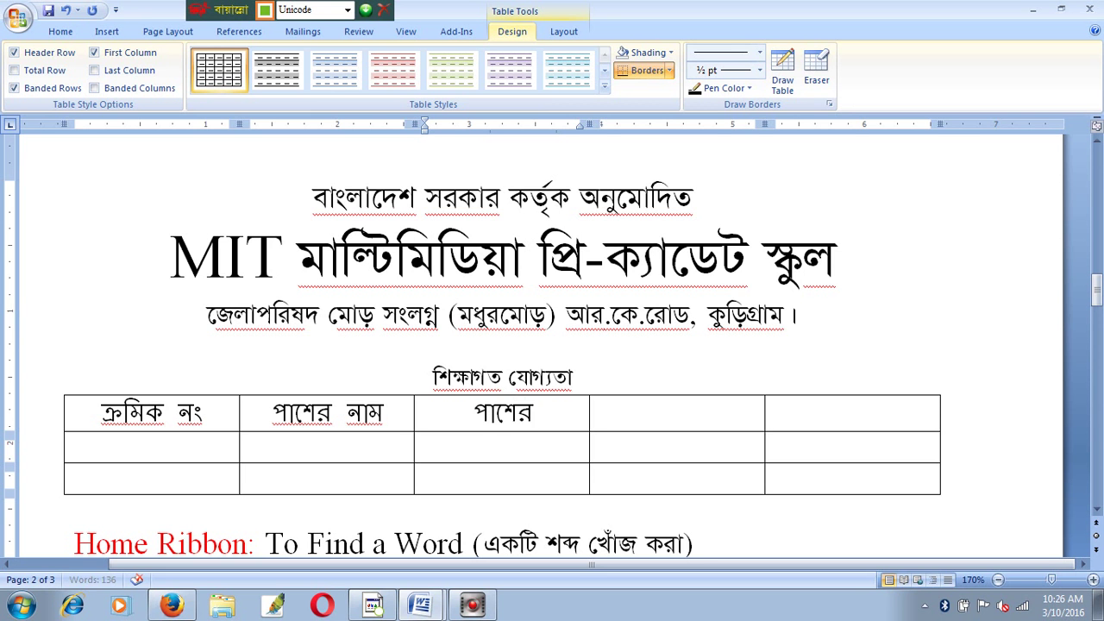
pyautogui.write('ব')
pyautogui.press('BackSpace')
pyautogui.press('BackSpace')
pyautogui.press('BackSpace')
pyautogui.press('BackSpace')
pyautogui.write('সের বছর')
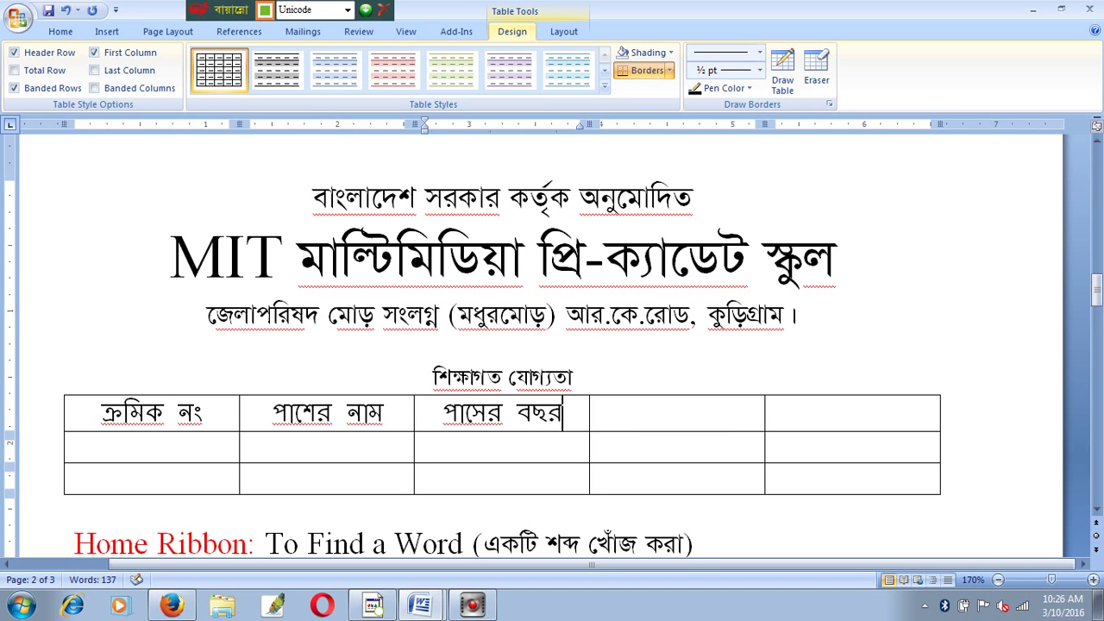
pyautogui.press('Tab')
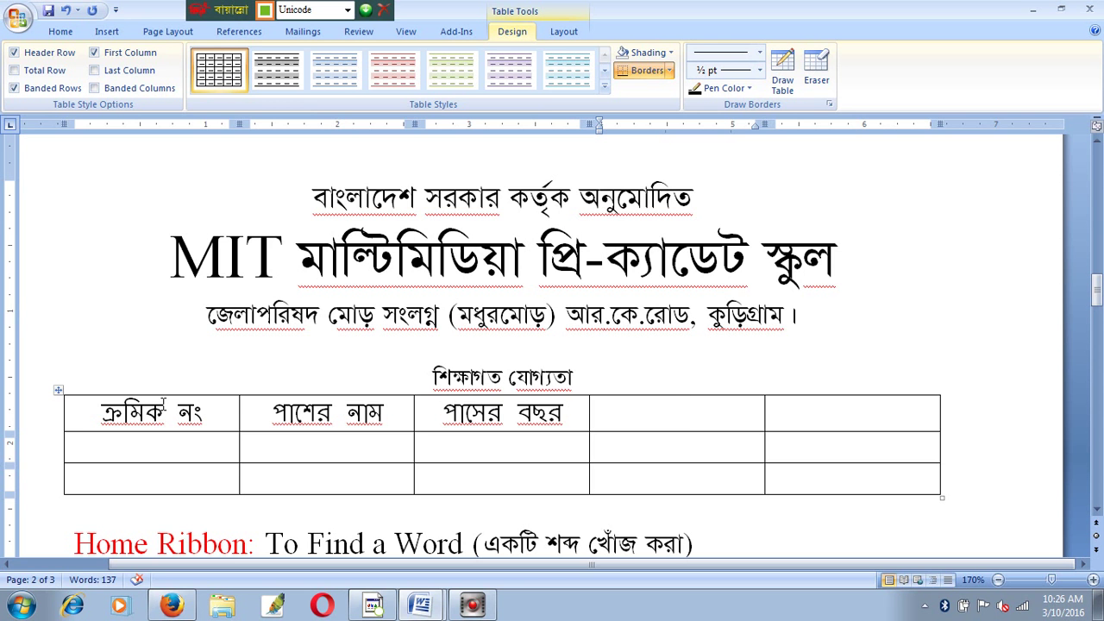
# Fill the last two header cells with গ্রেড and বোর্ড
pyautogui.write('বি')
pyautogui.press('BackSpace')
pyautogui.press('BackSpace')
pyautogui.write('গ্রেড')
pyautogui.press('Tab')
pyautogui.write('বোর্ড')
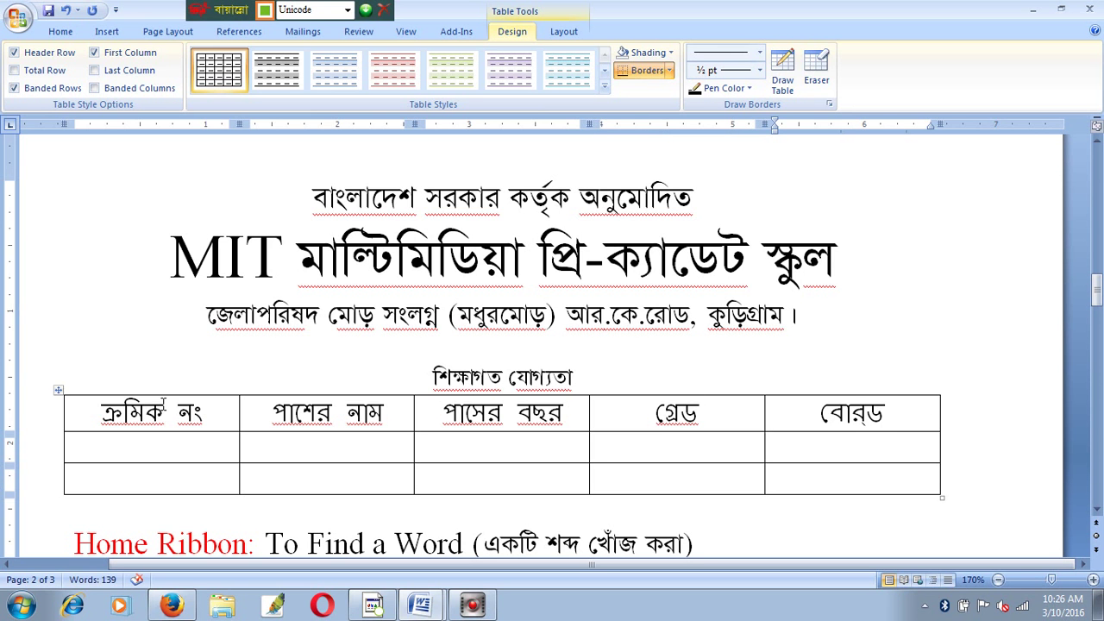
pyautogui.press('BackSpace')
pyautogui.press('BackSpace')
pyautogui.press('BackSpace')
pyautogui.write('র্ড')
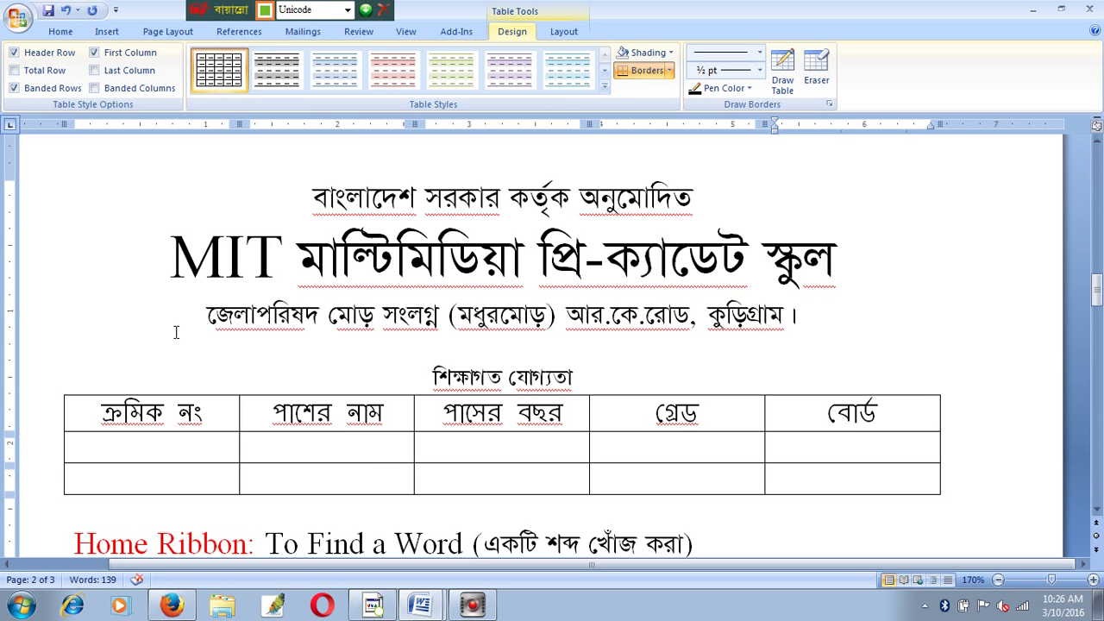
# Number the first column's two data rows ১ and ২
pyautogui.click(181, 454)
pyautogui.write('১')
pyautogui.click(174, 483)
pyautogui.write('২')
# Switch the layout to Bijoy Classic and type এস এস সি under পাশের নাম in row one
pyautogui.click(326, 449)
pyautogui.click(348, 10)
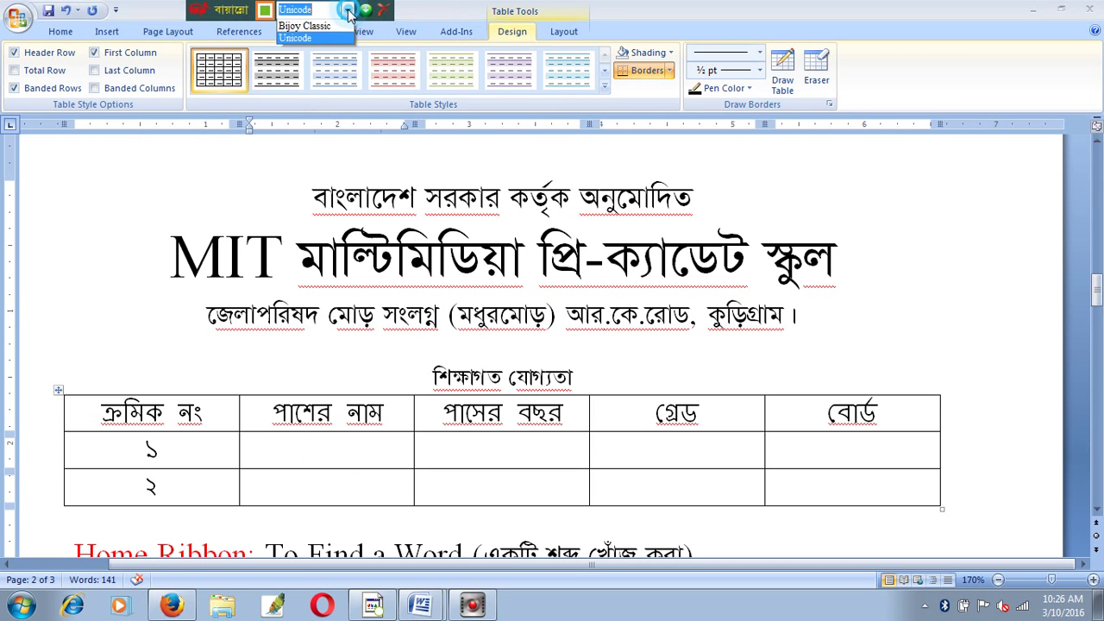
pyautogui.click(302, 34)
pyautogui.click(319, 441)
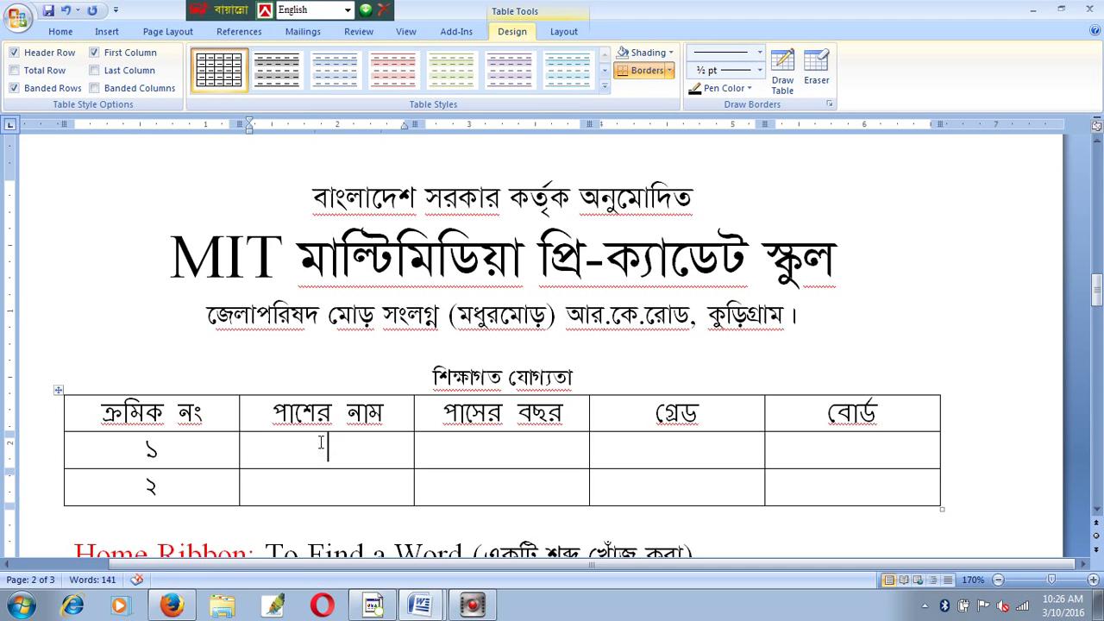
pyautogui.write('ঝ')
pyautogui.press('BackSpace')
pyautogui.click(312, 445)
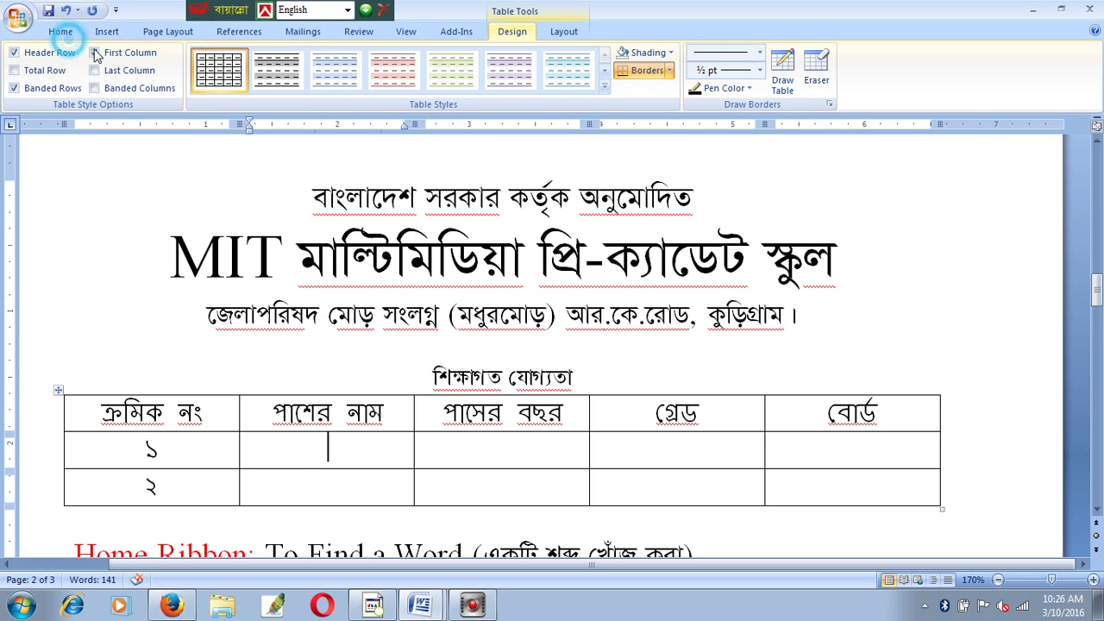
pyautogui.click(346, 9)
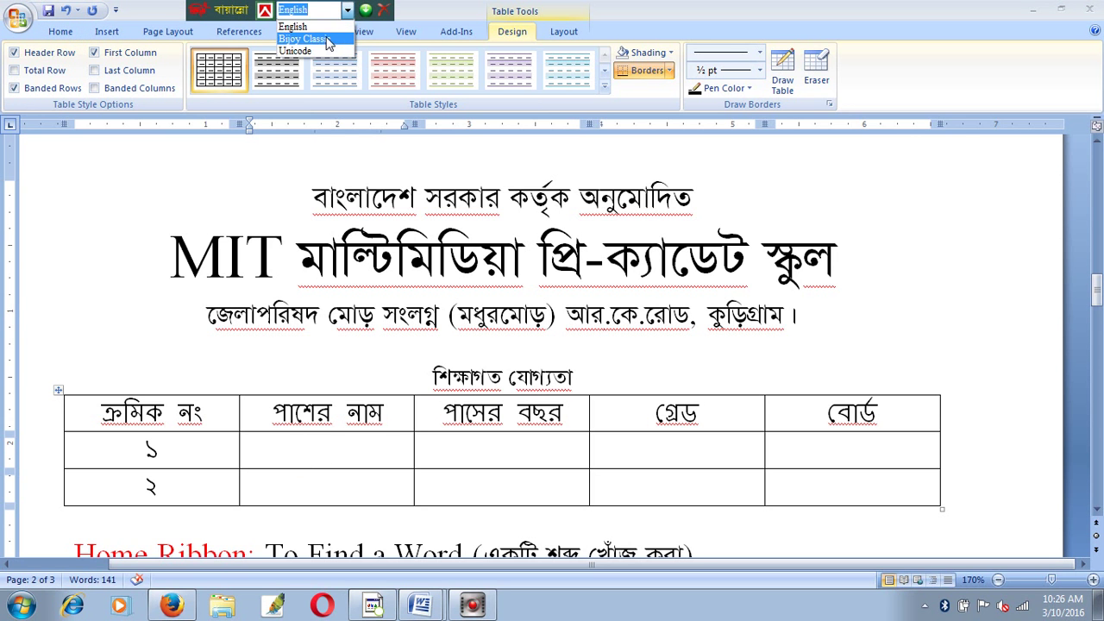
pyautogui.click(328, 40)
pyautogui.click(319, 455)
pyautogui.write('এস এস')
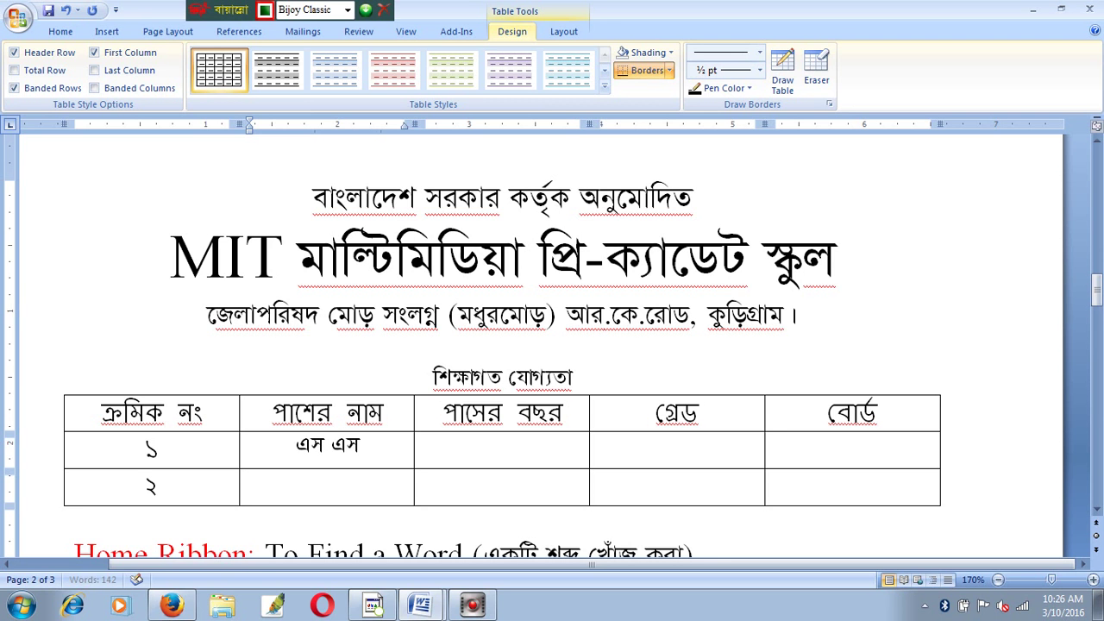
pyautogui.write(' সি')
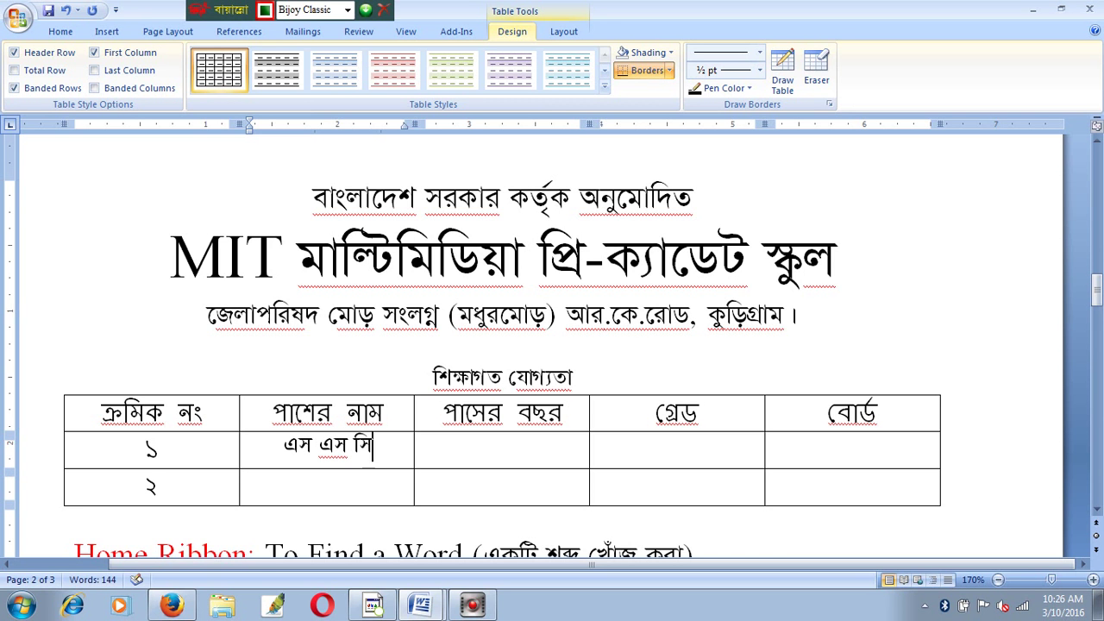
pyautogui.moveTo(421, 485)
pyautogui.click(41, 414)
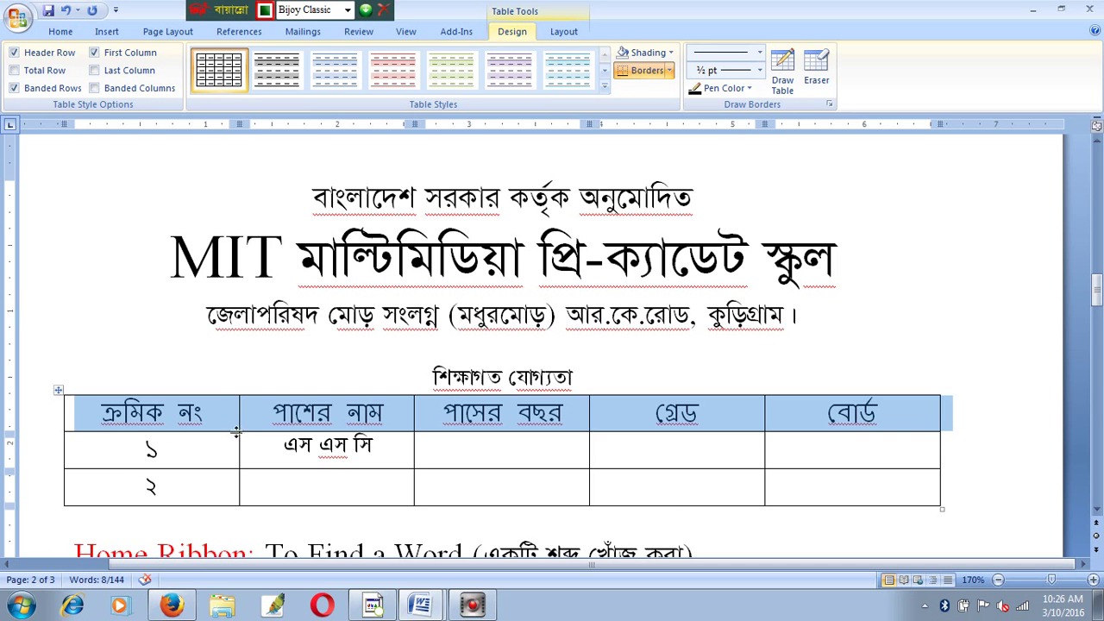
pyautogui.click(52, 447)
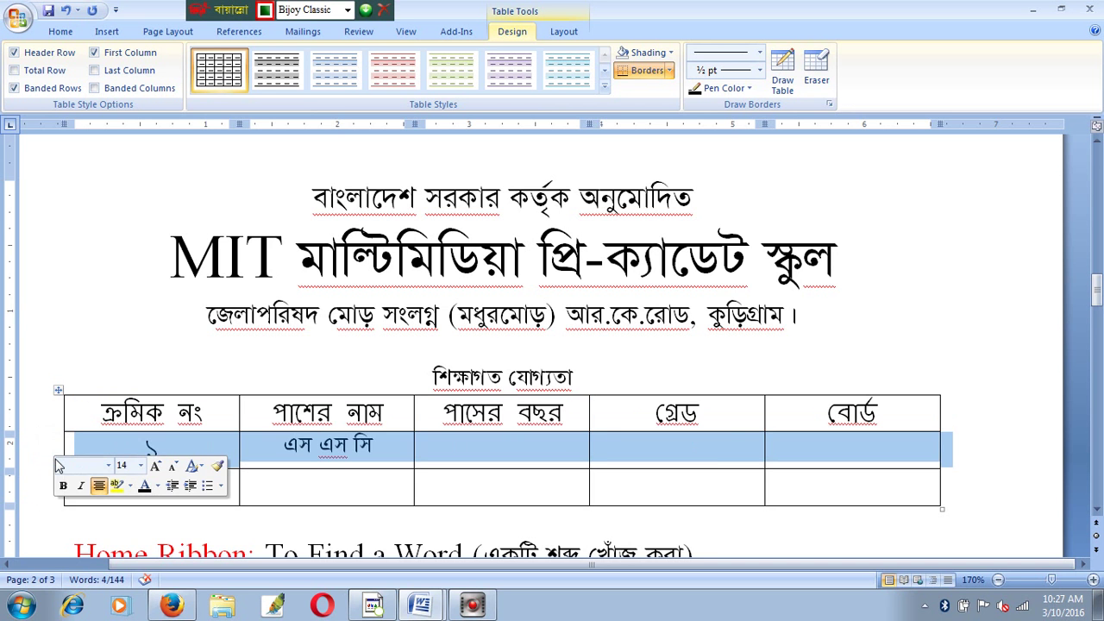
pyautogui.click(720, 452)
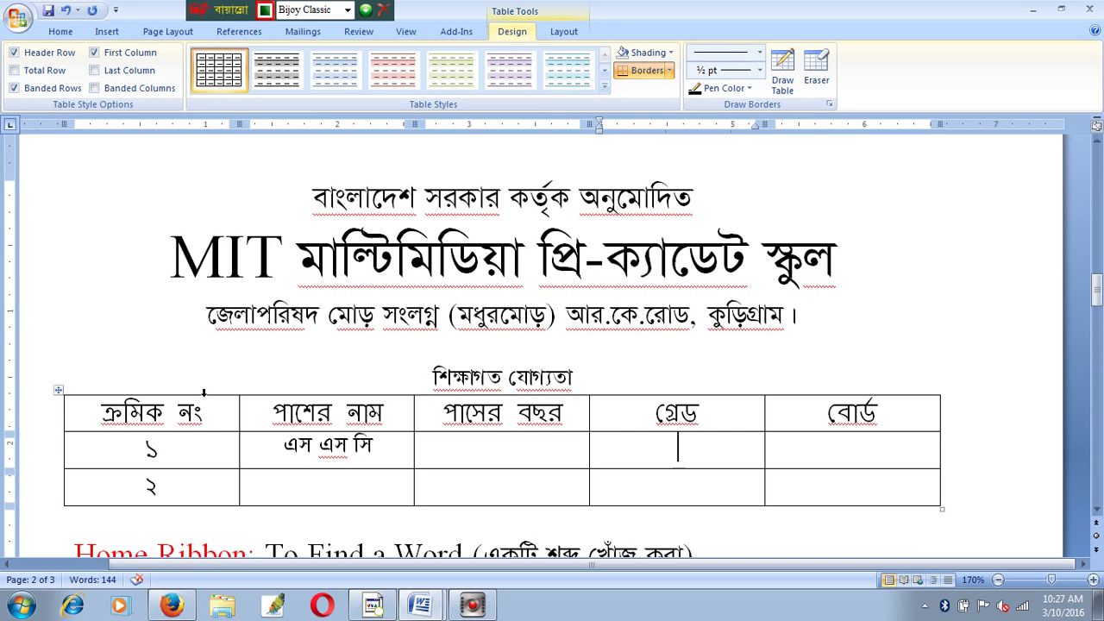
pyautogui.click(204, 392)
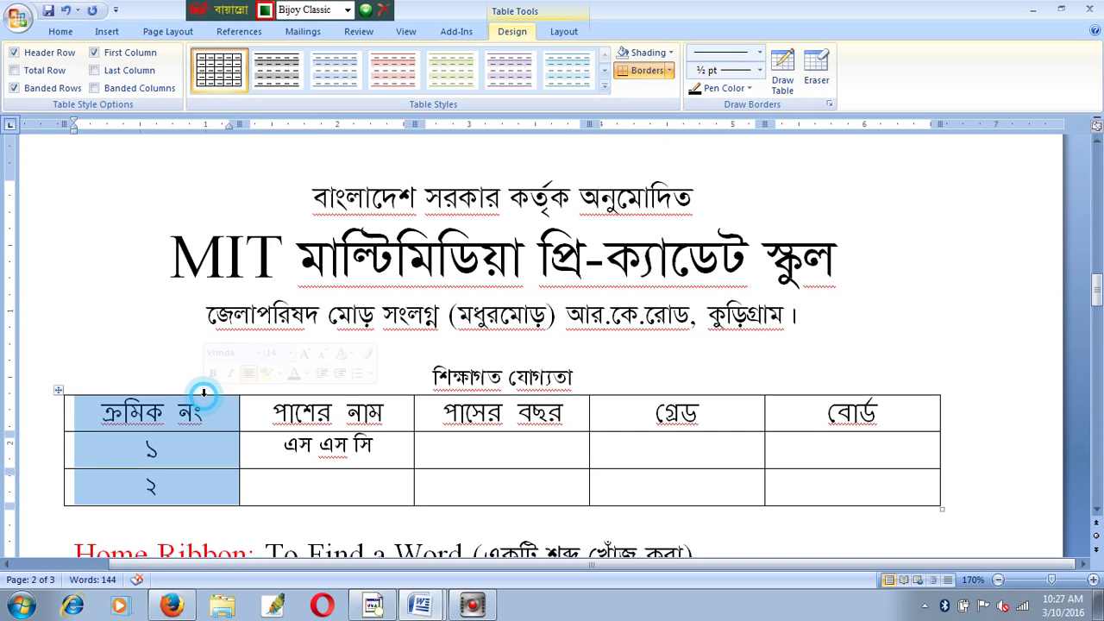
pyautogui.click(343, 393)
pyautogui.click(43, 452)
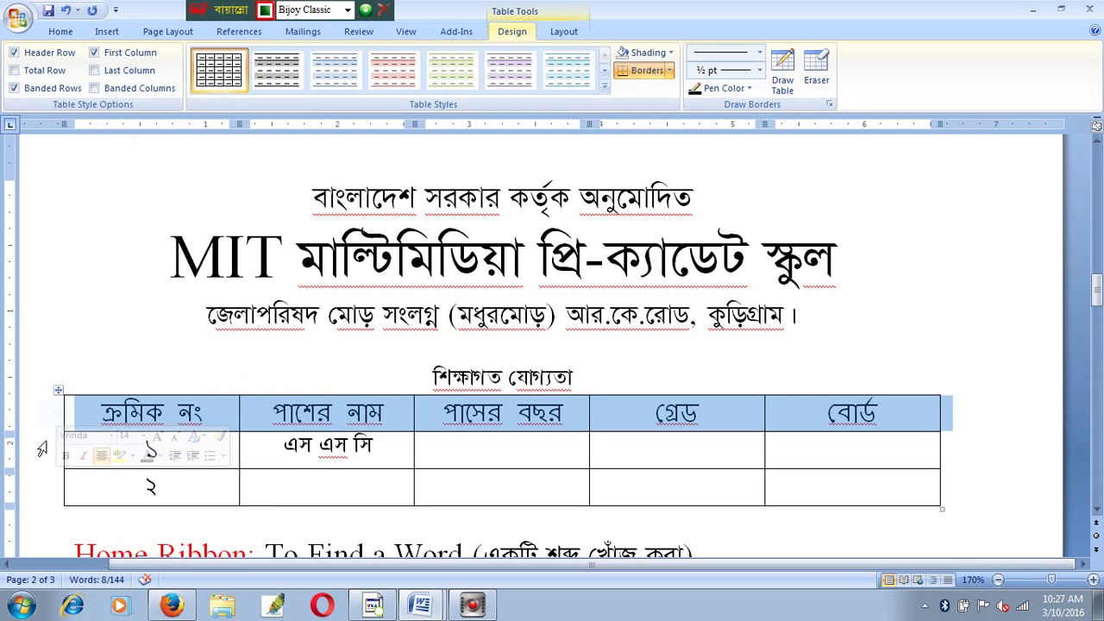
pyautogui.click(553, 491)
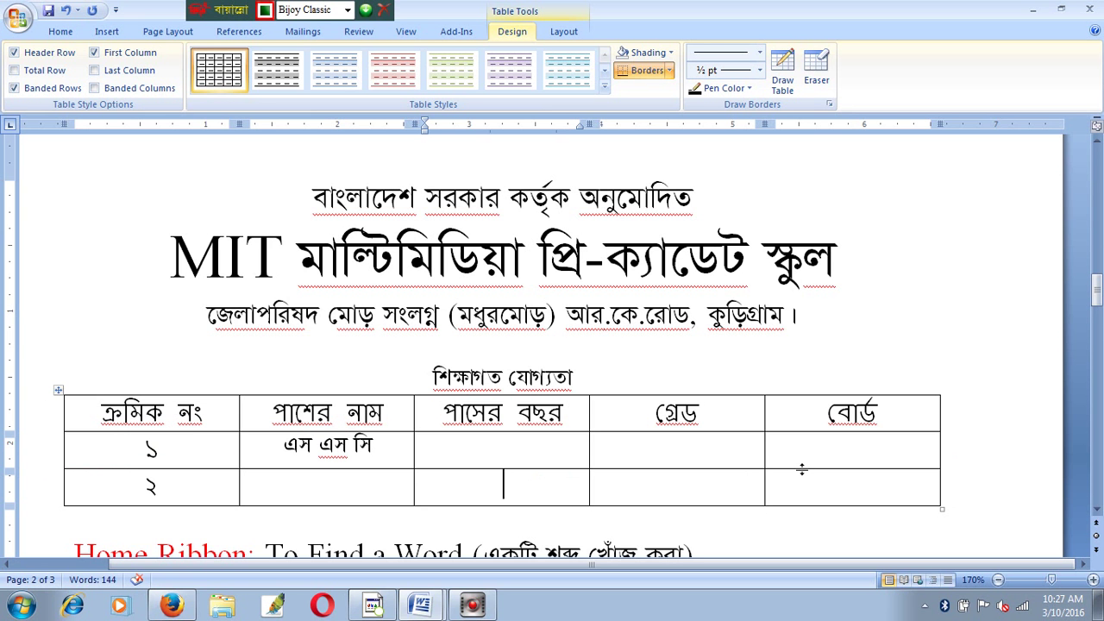
pyautogui.scroll(-3, 801, 468)
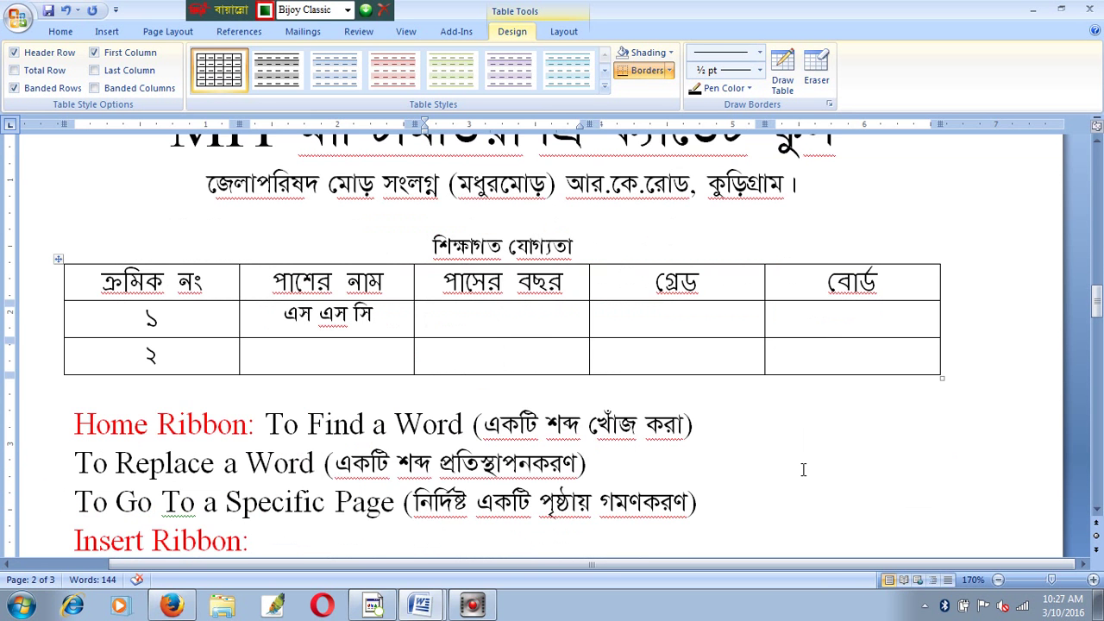
pyautogui.scroll(-5, 803, 469)
pyautogui.scroll(-2, 803, 468)
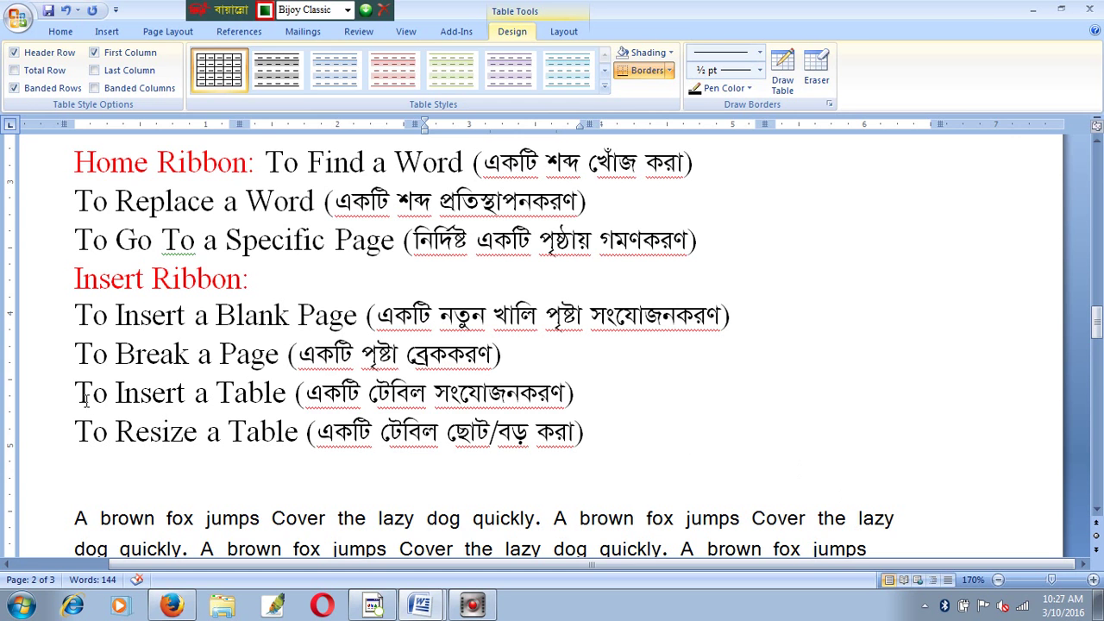
pyautogui.moveTo(85, 399); pyautogui.dragTo(595, 395)
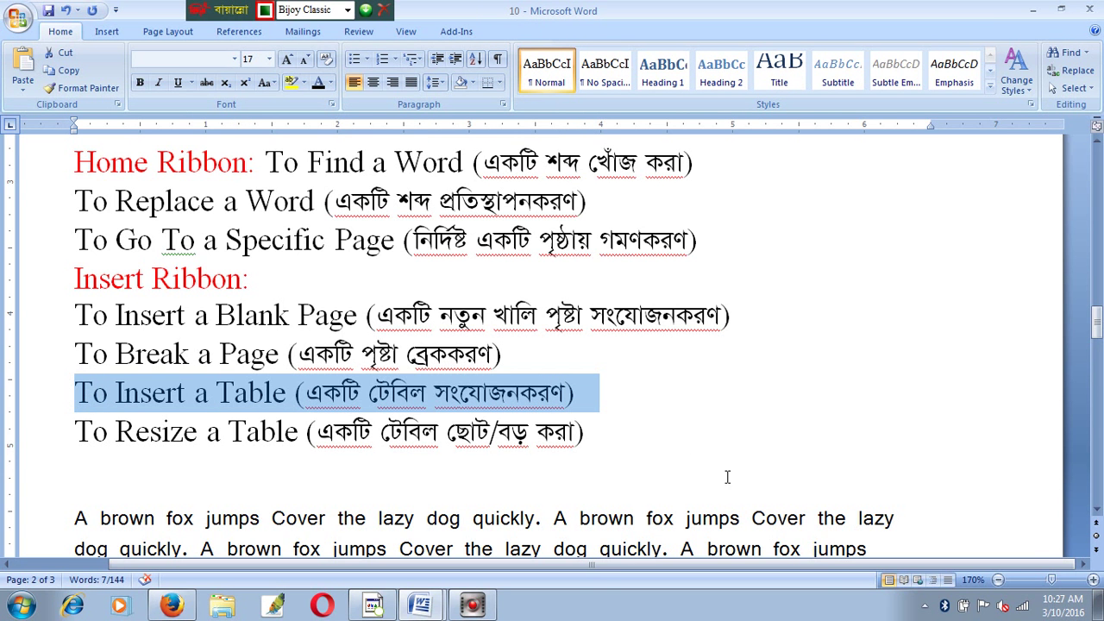
pyautogui.click(589, 442)
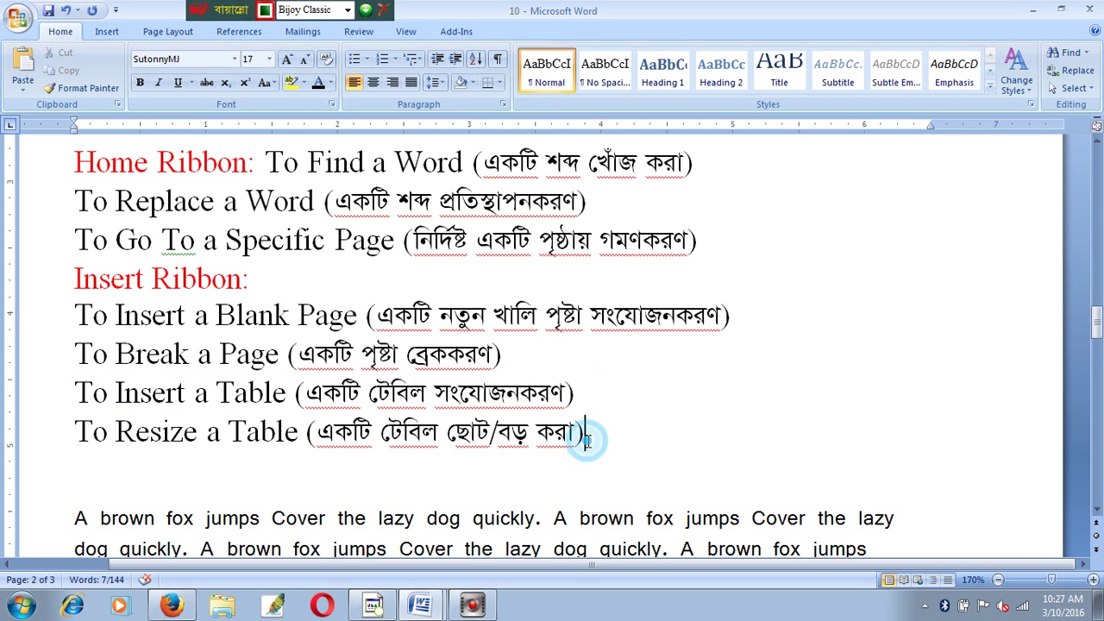
pyautogui.click(76, 433)
pyautogui.moveTo(76, 433); pyautogui.dragTo(582, 438)
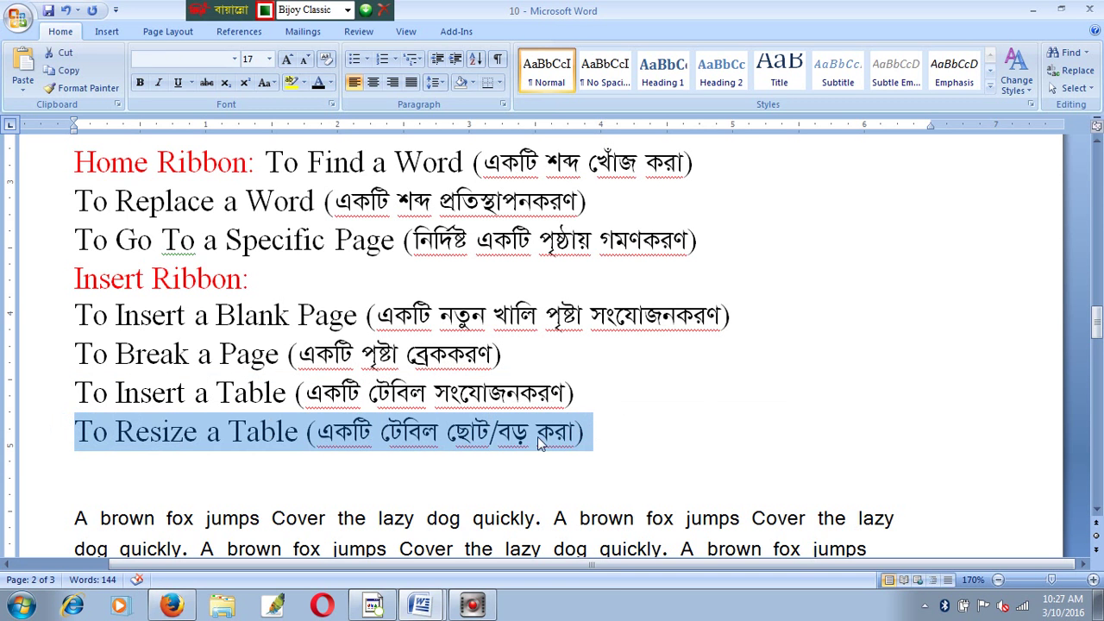
pyautogui.click(615, 434)
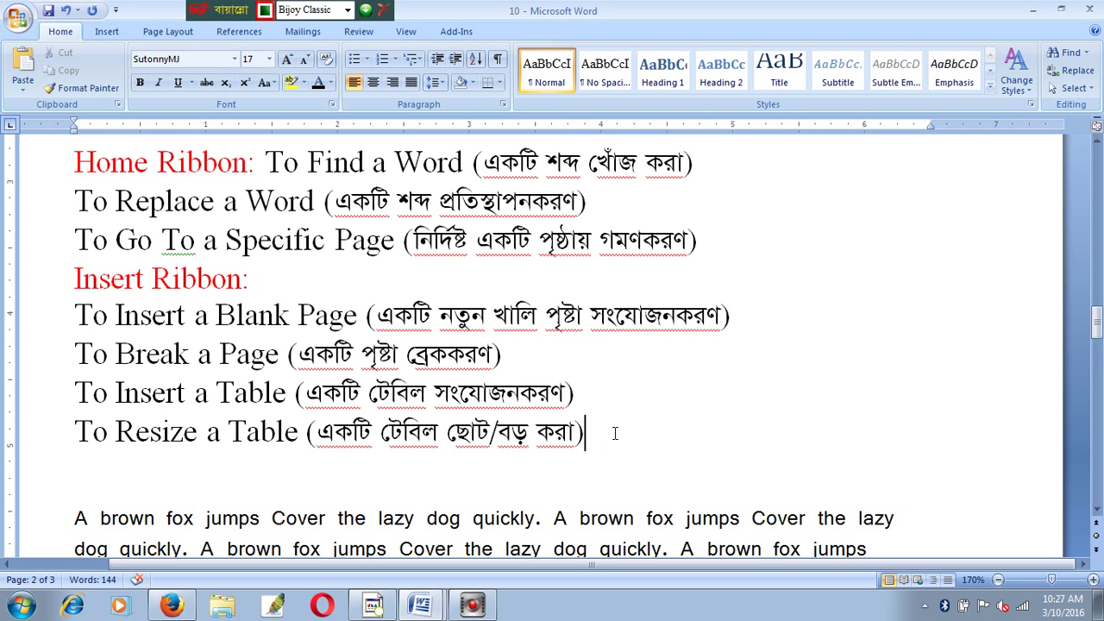
pyautogui.scroll(2, 615, 434)
pyautogui.scroll(2, 615, 434)
# Select the পাশের নাম header text and delete it, leaving the cell empty
pyautogui.click(797, 457)
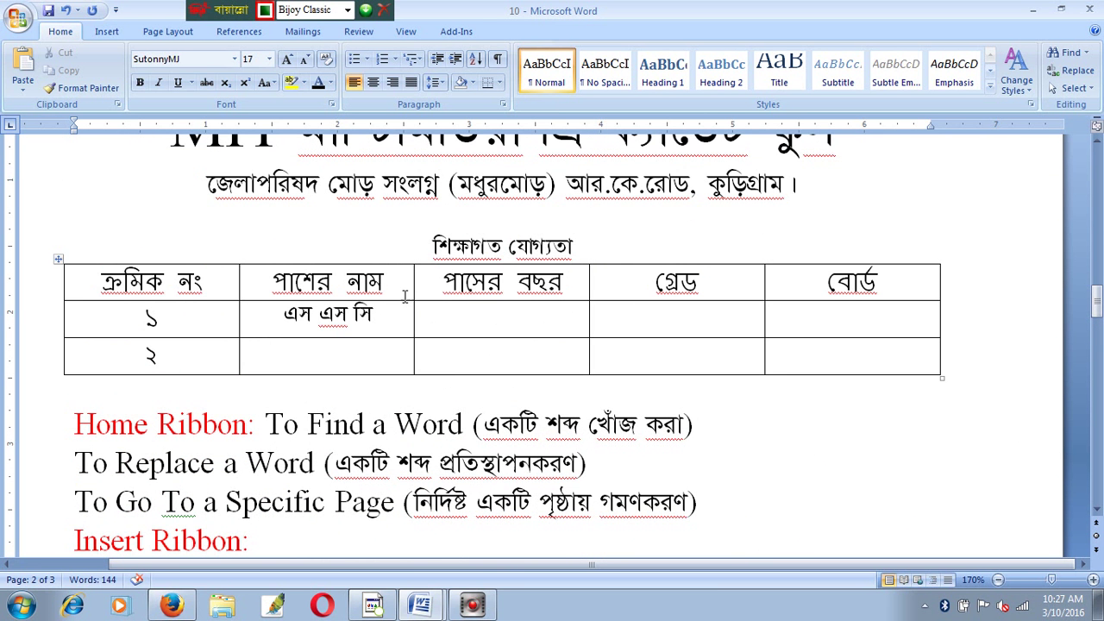
pyautogui.moveTo(393, 281); pyautogui.dragTo(272, 282)
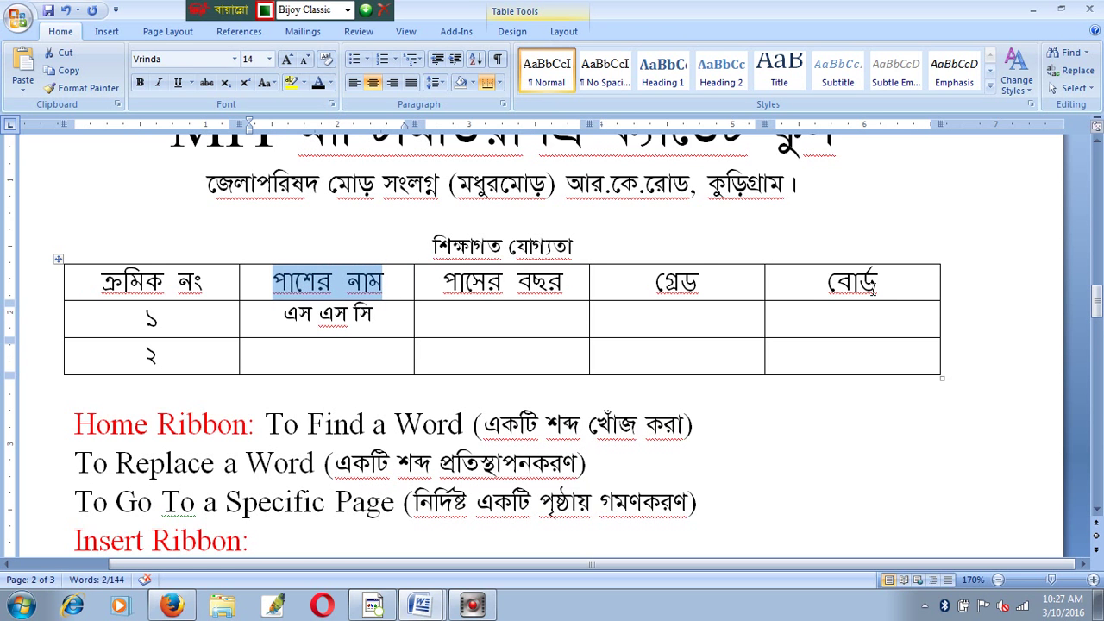
pyautogui.write('oZ')
pyautogui.press('BackSpace')
pyautogui.press('BackSpace')
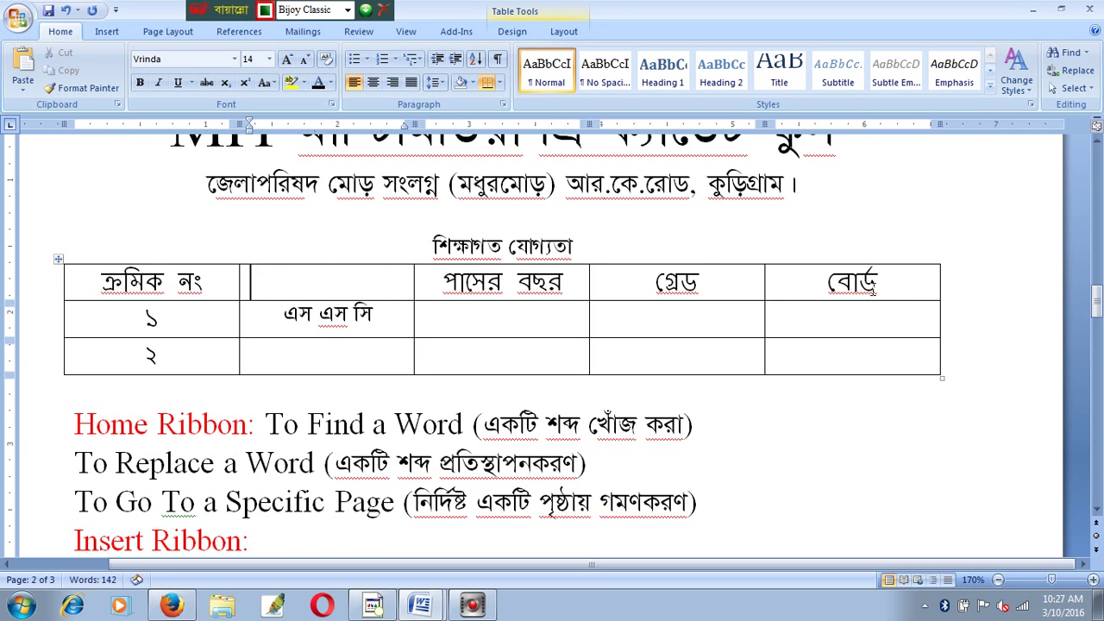
# Switch to the Unicode layout and type বর্তমান ঠিকানা ও into the empty second header cell
pyautogui.click(346, 9)
pyautogui.click(306, 50)
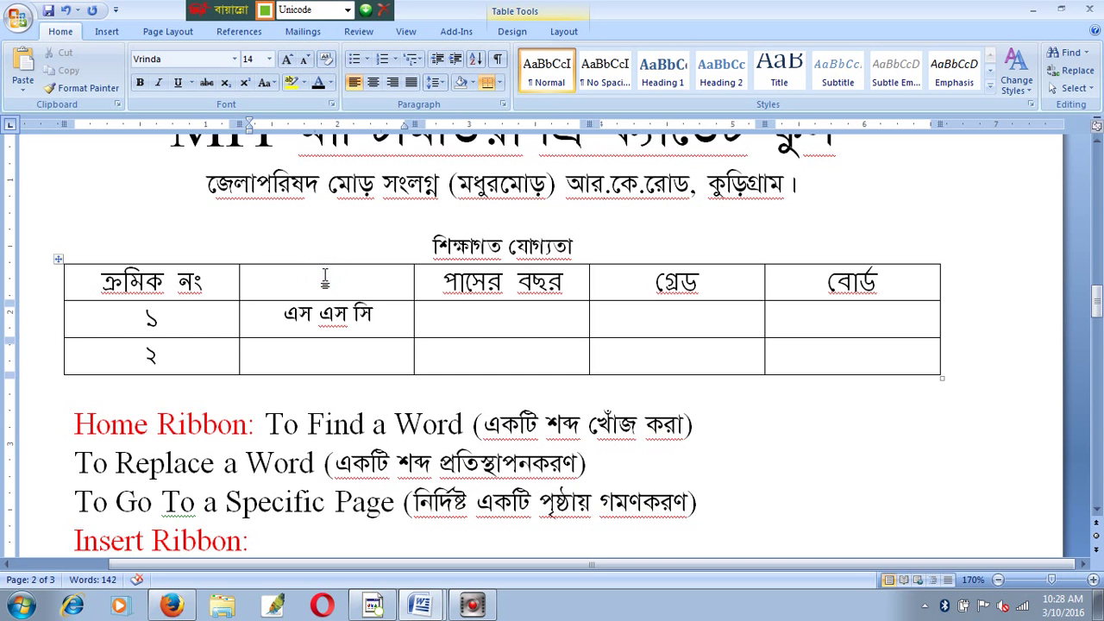
pyautogui.write('বতবরত')
pyautogui.press('BackSpace')
pyautogui.press('BackSpace')
pyautogui.write('র্তমান ঠিকানা')
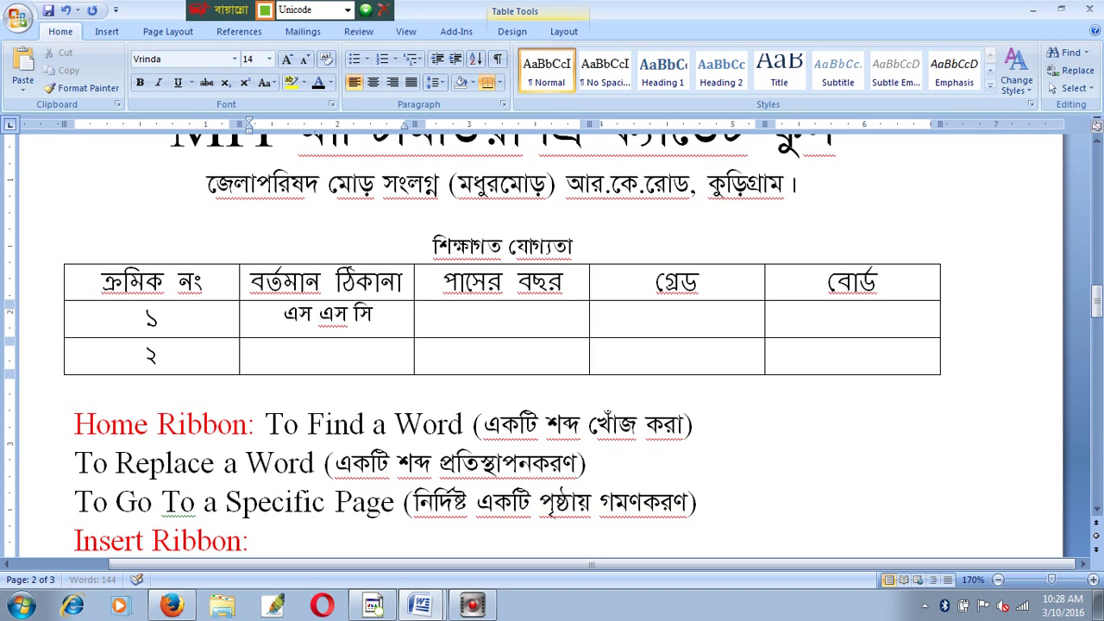
pyautogui.write(' ও')
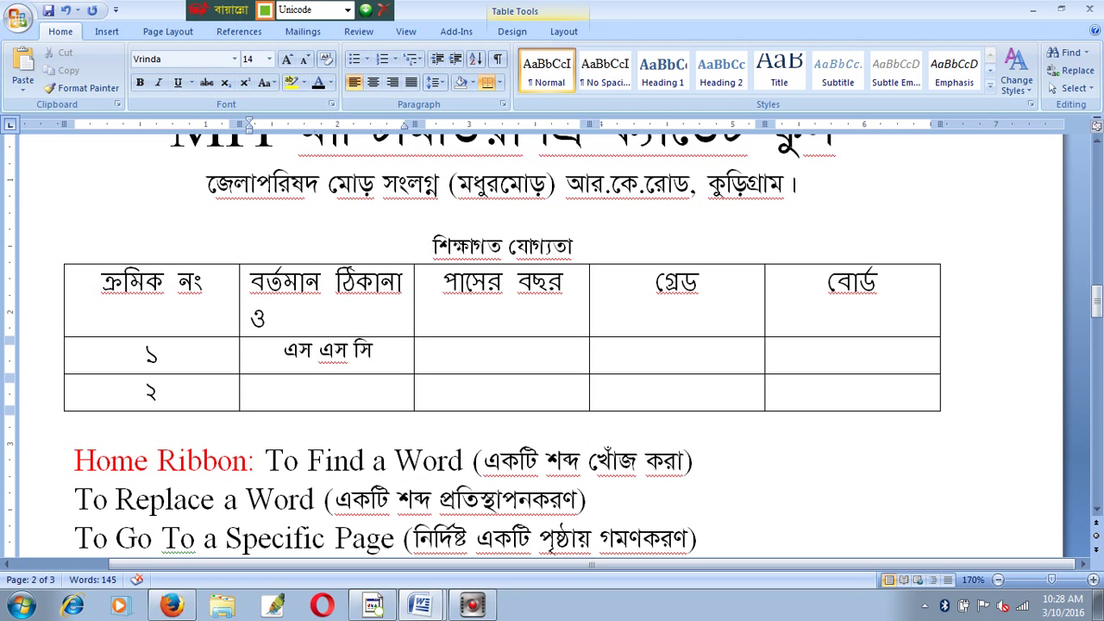
pyautogui.click(703, 484)
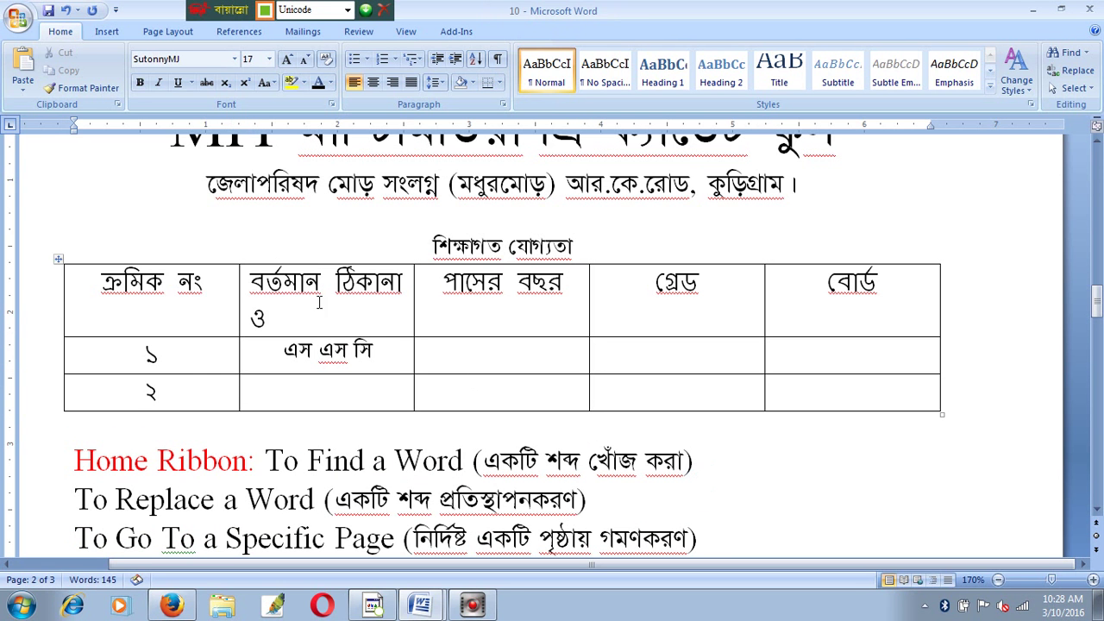
pyautogui.click(296, 314)
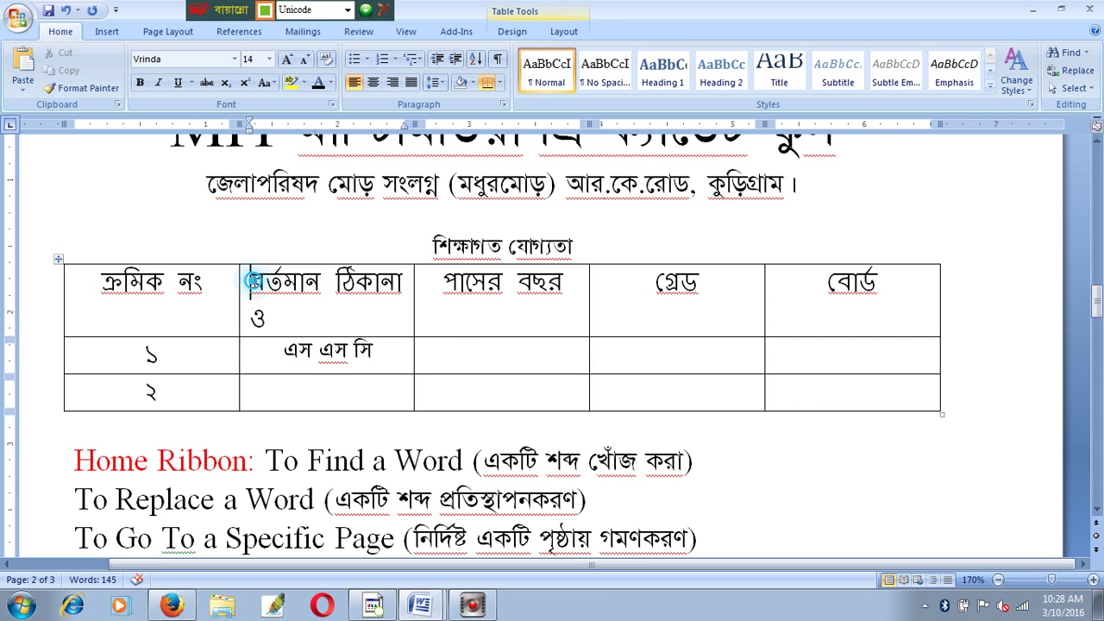
pyautogui.moveTo(248, 282); pyautogui.dragTo(388, 287)
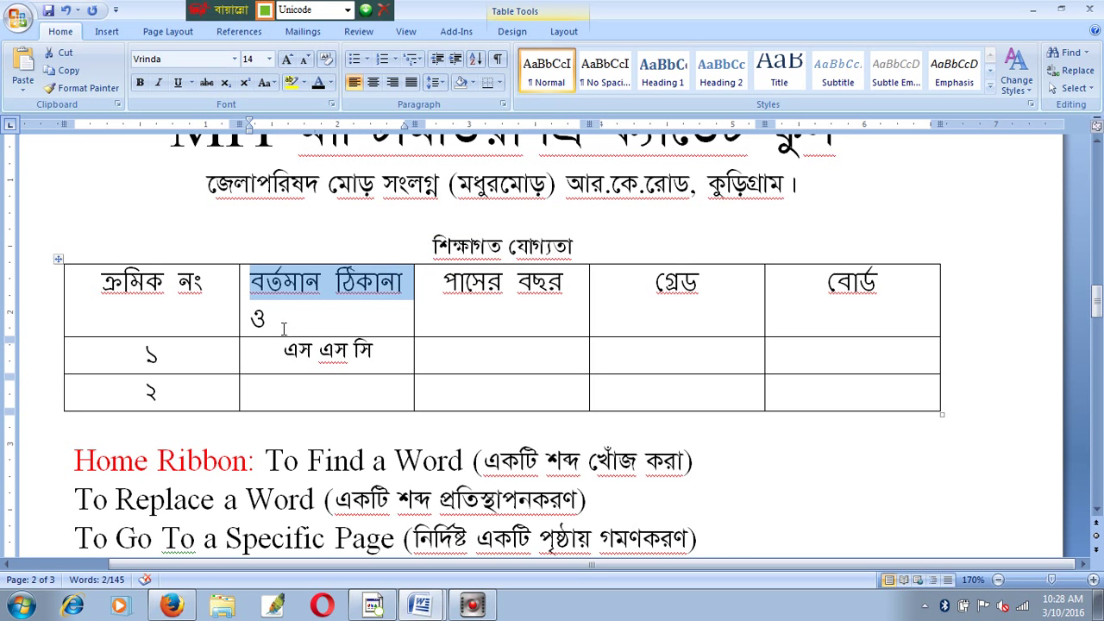
pyautogui.click(283, 329)
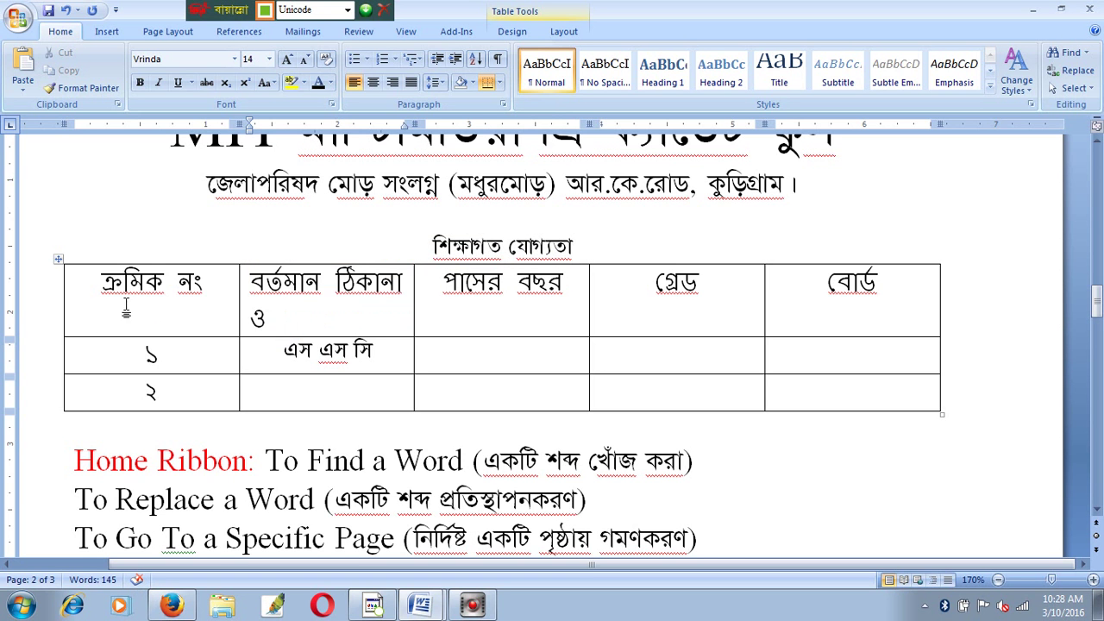
pyautogui.moveTo(282, 310); pyautogui.dragTo(249, 288)
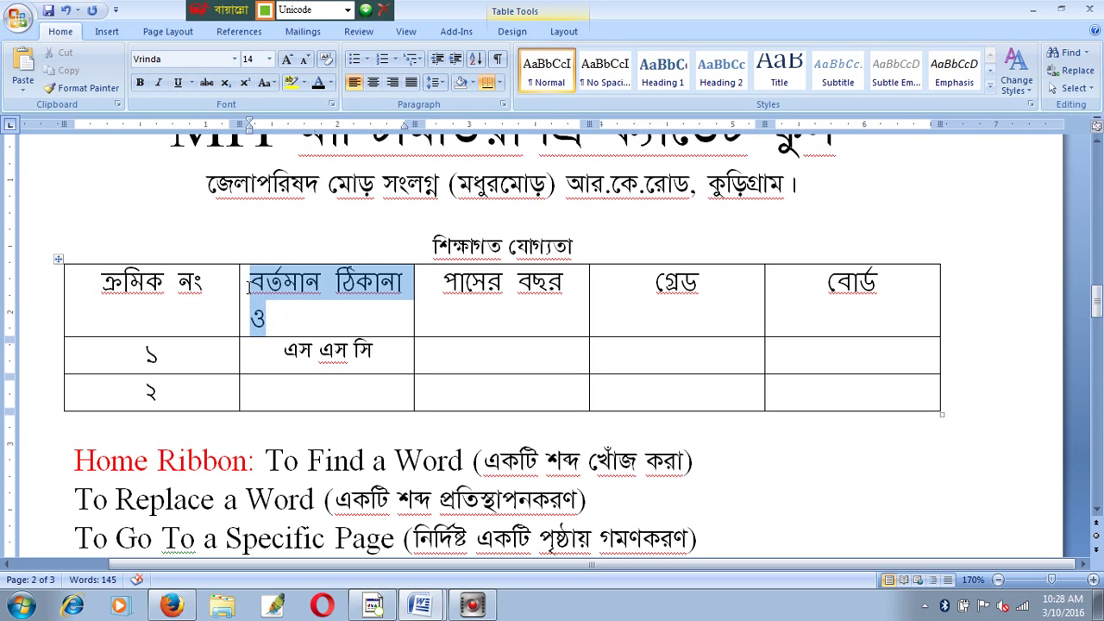
pyautogui.click(569, 287)
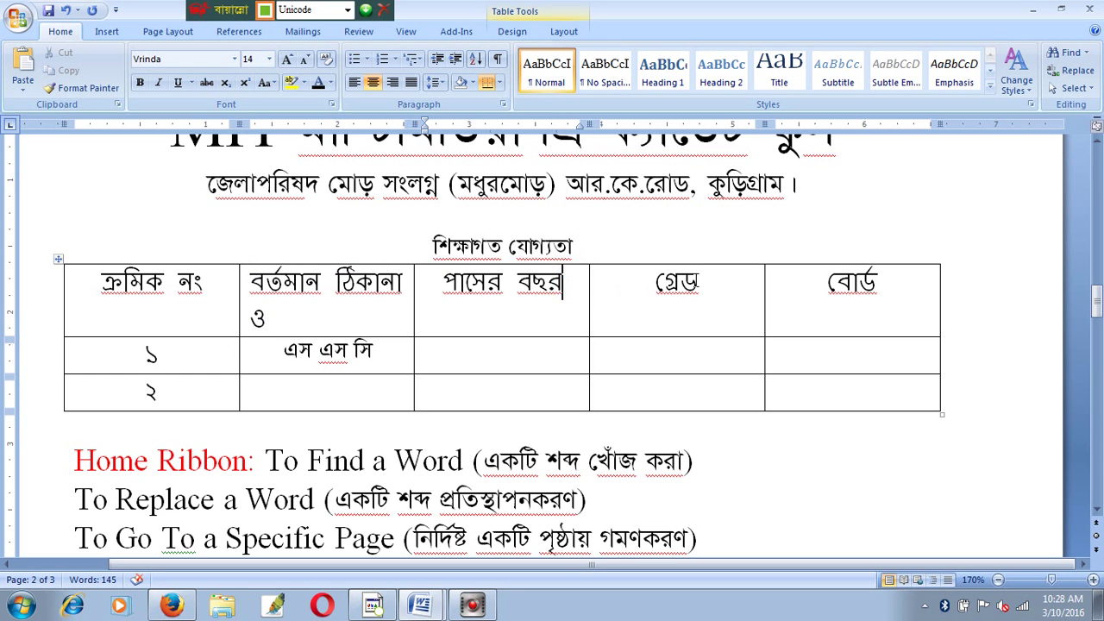
pyautogui.click(895, 282)
pyautogui.moveTo(256, 314); pyautogui.dragTo(159, 332)
pyautogui.click(163, 324)
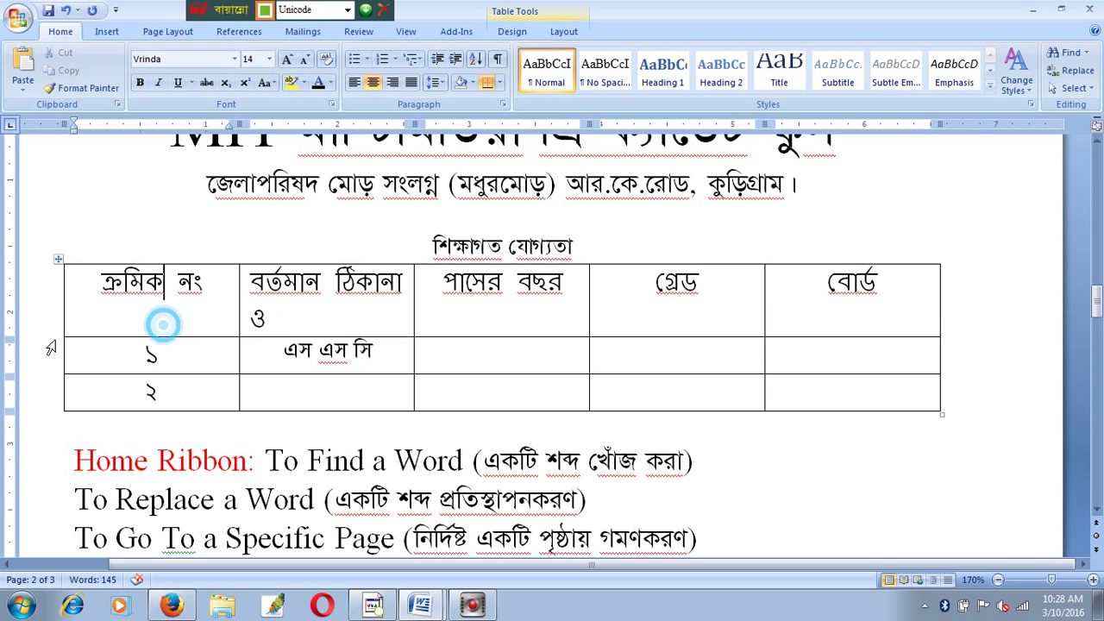
pyautogui.click(43, 282)
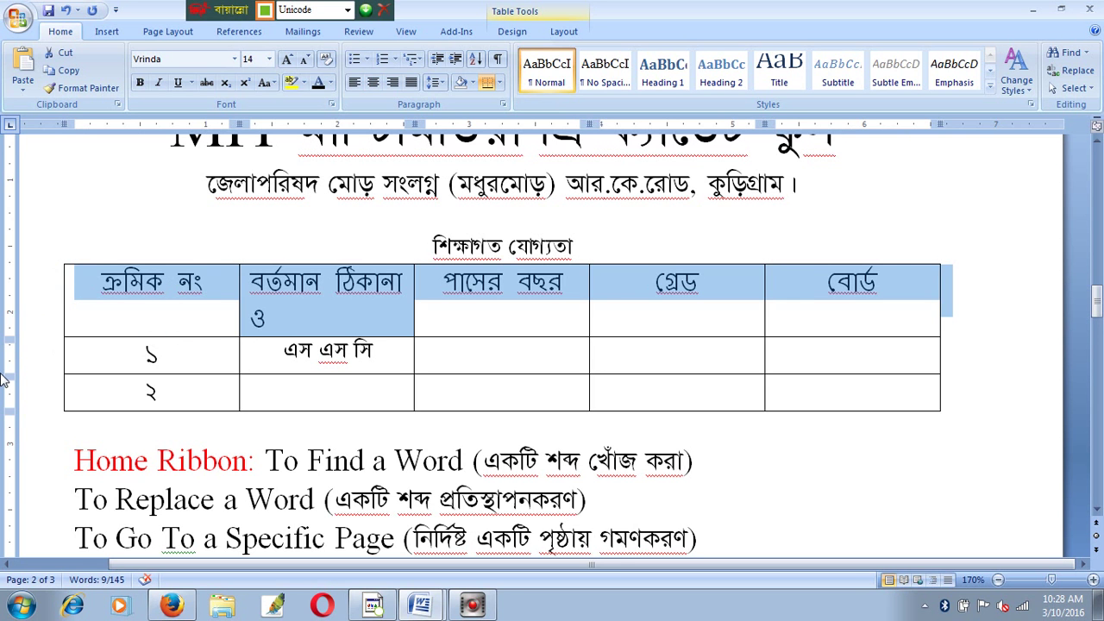
pyautogui.click(289, 311)
pyautogui.doubleClick(261, 316)
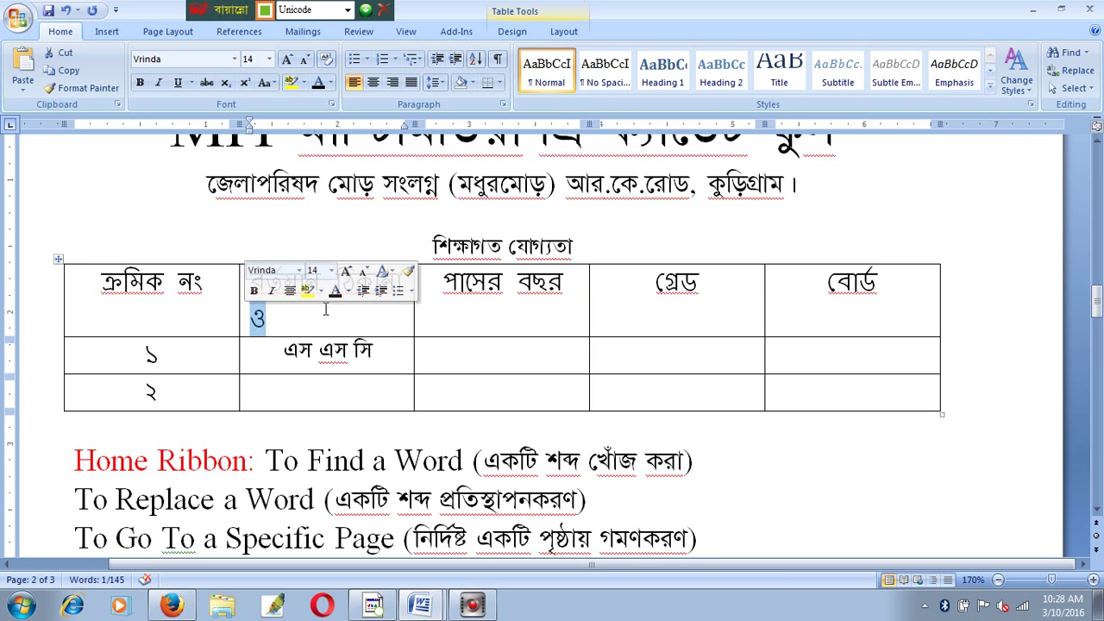
pyautogui.click(250, 319)
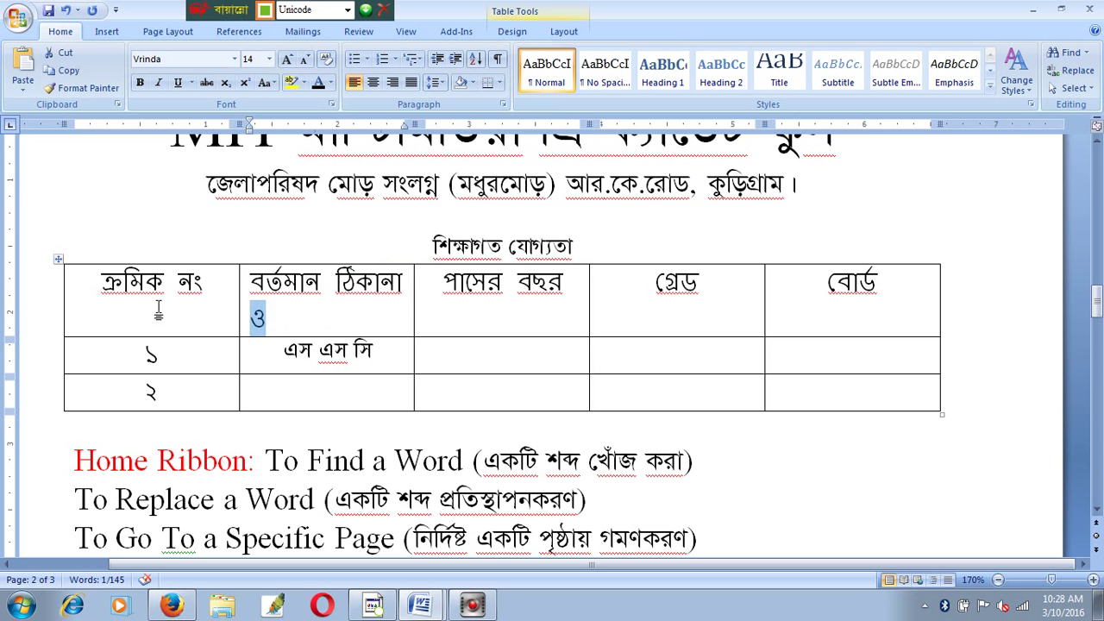
pyautogui.moveTo(206, 281); pyautogui.dragTo(131, 316)
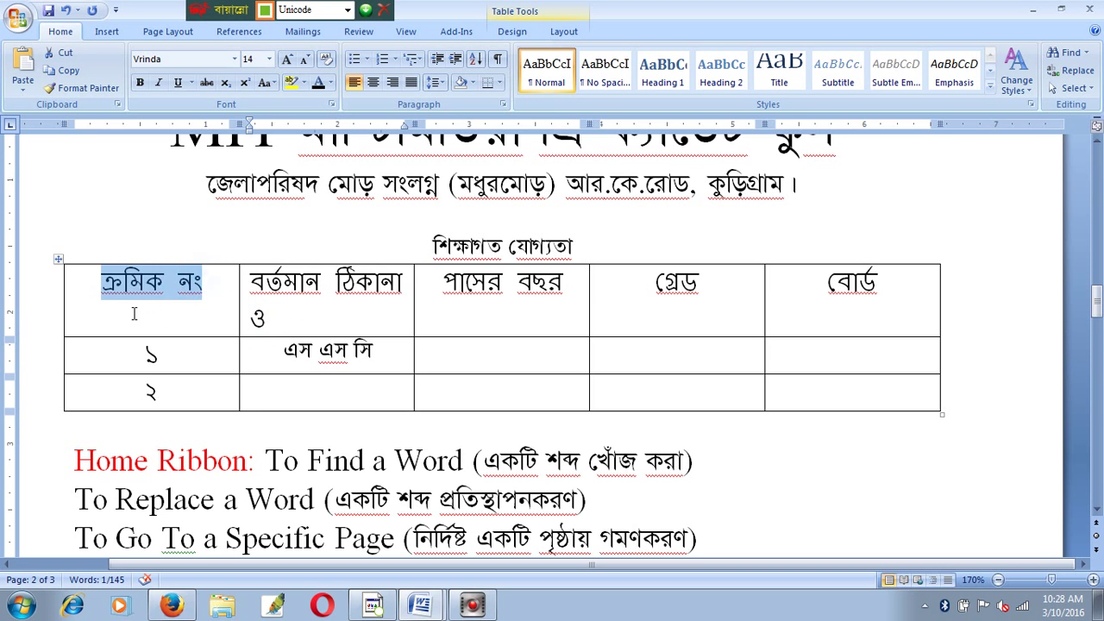
pyautogui.doubleClick(278, 317)
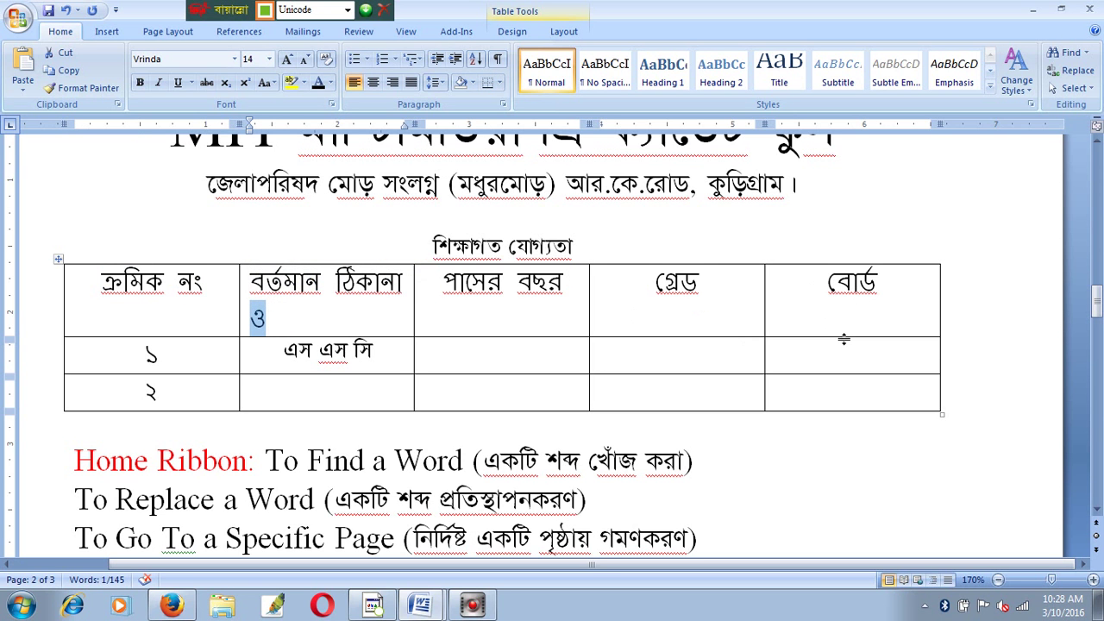
pyautogui.click(345, 326)
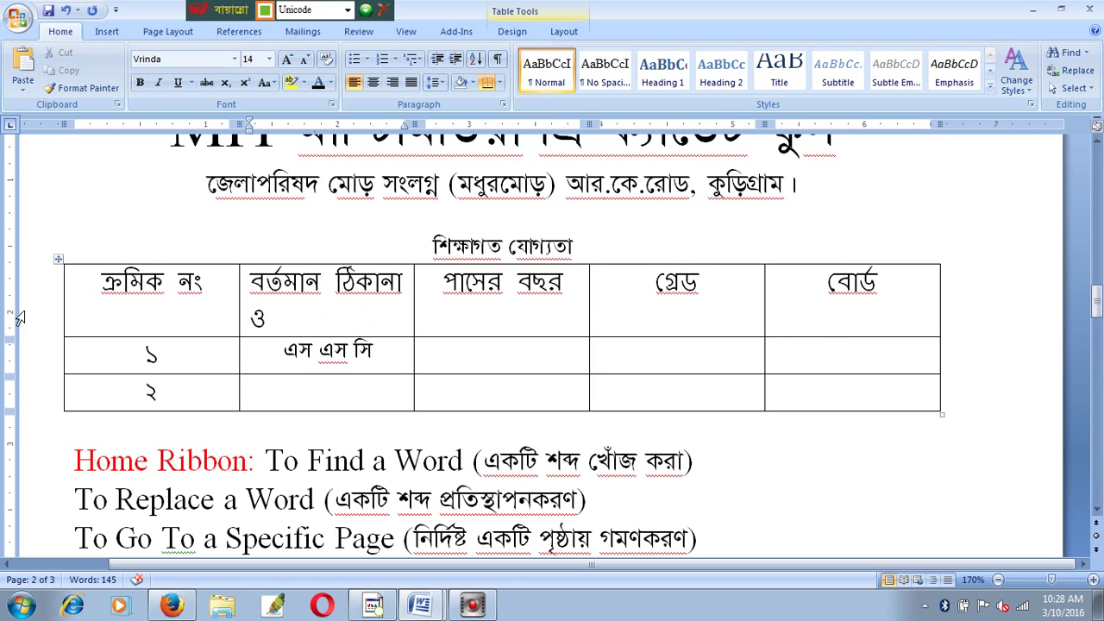
pyautogui.click(330, 305)
# Drag column borders to widen বর্তমান ঠিকানা and পাসের বছর and narrow গ্রেড, widening বোর্ড
pyautogui.moveTo(414, 288); pyautogui.dragTo(443, 296)
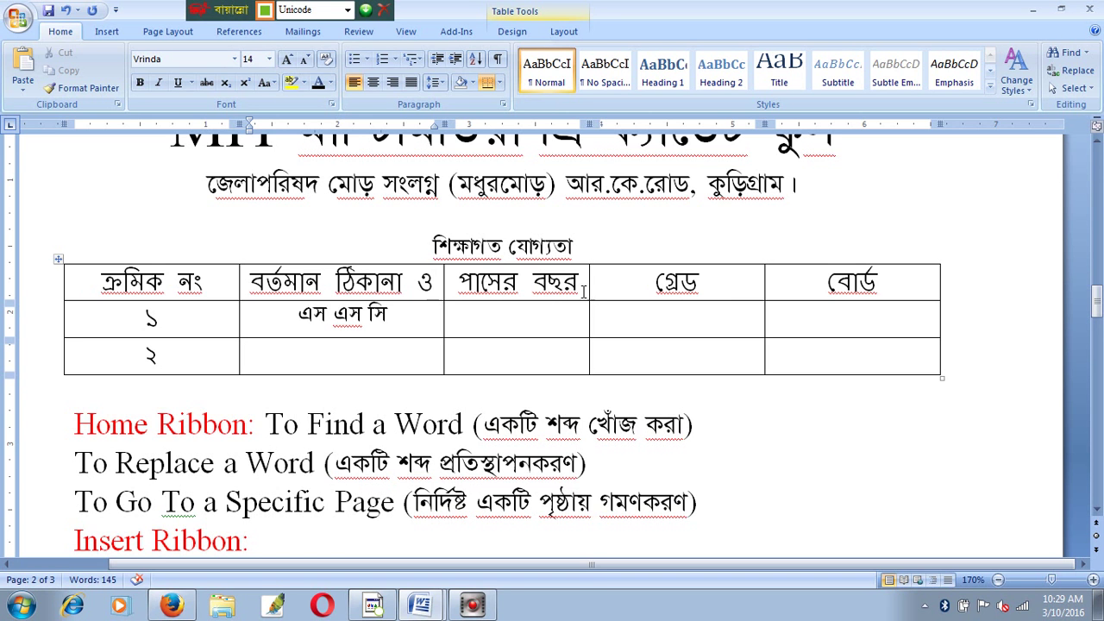
pyautogui.moveTo(590, 285); pyautogui.dragTo(625, 285)
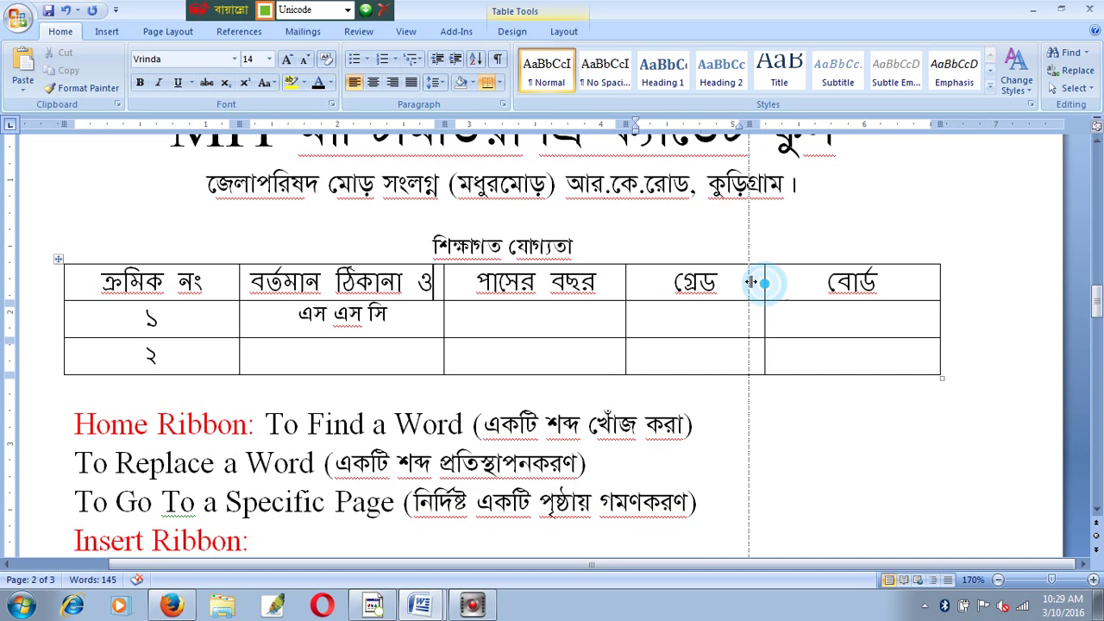
pyautogui.moveTo(764, 283); pyautogui.dragTo(741, 283)
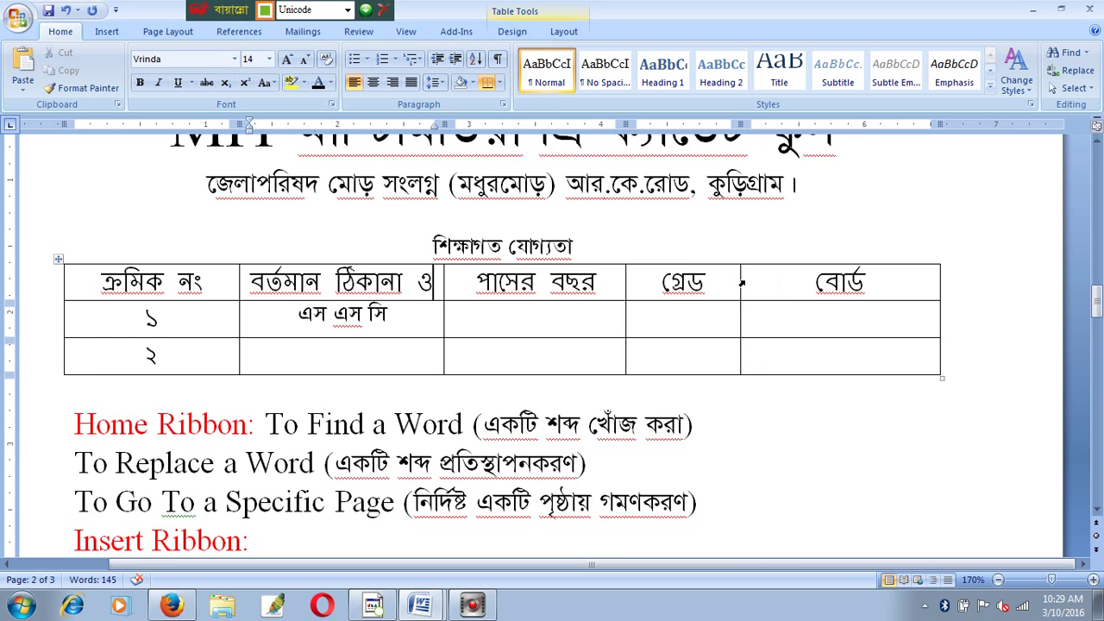
pyautogui.scroll(-1, 742, 283)
pyautogui.scroll(-3, 488, 277)
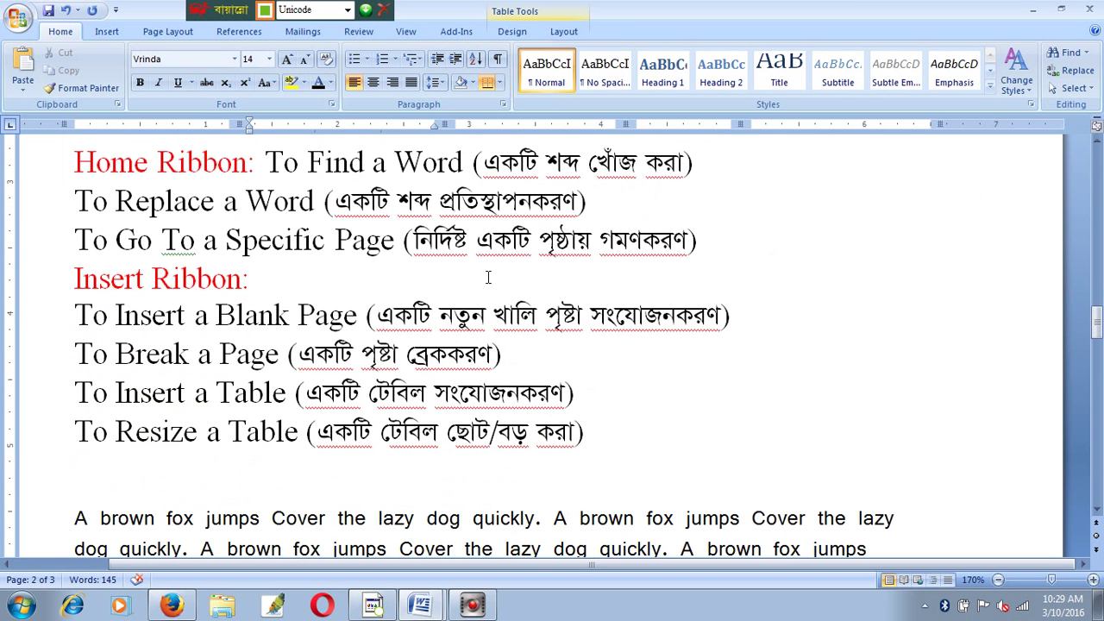
pyautogui.moveTo(75, 431); pyautogui.dragTo(537, 433)
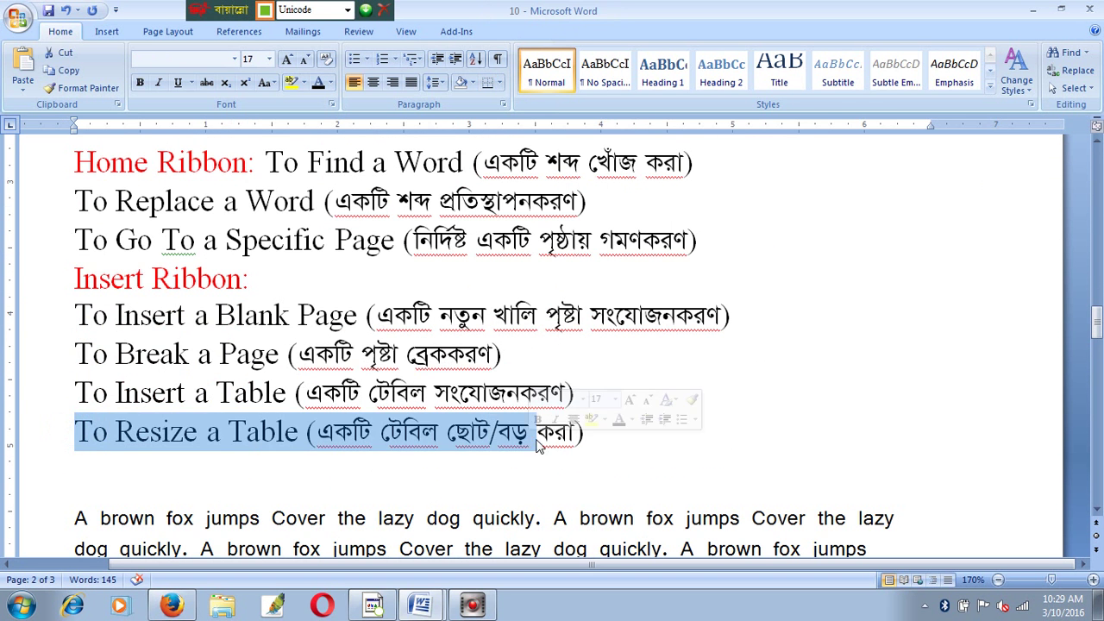
pyautogui.scroll(2, 457, 258)
pyautogui.scroll(2, 458, 258)
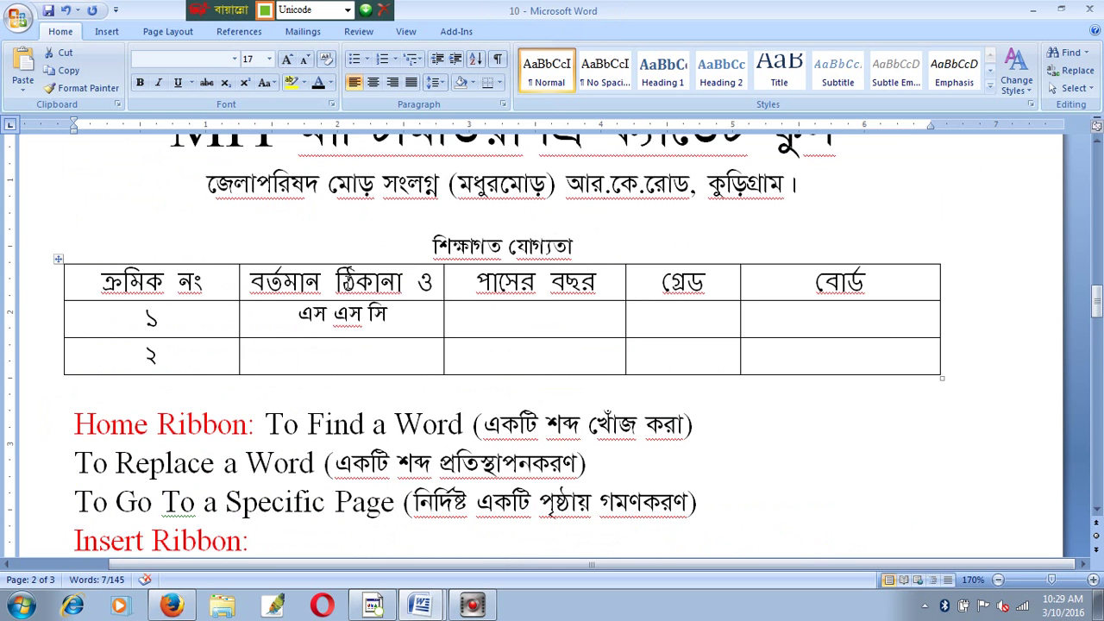
pyautogui.click(317, 261)
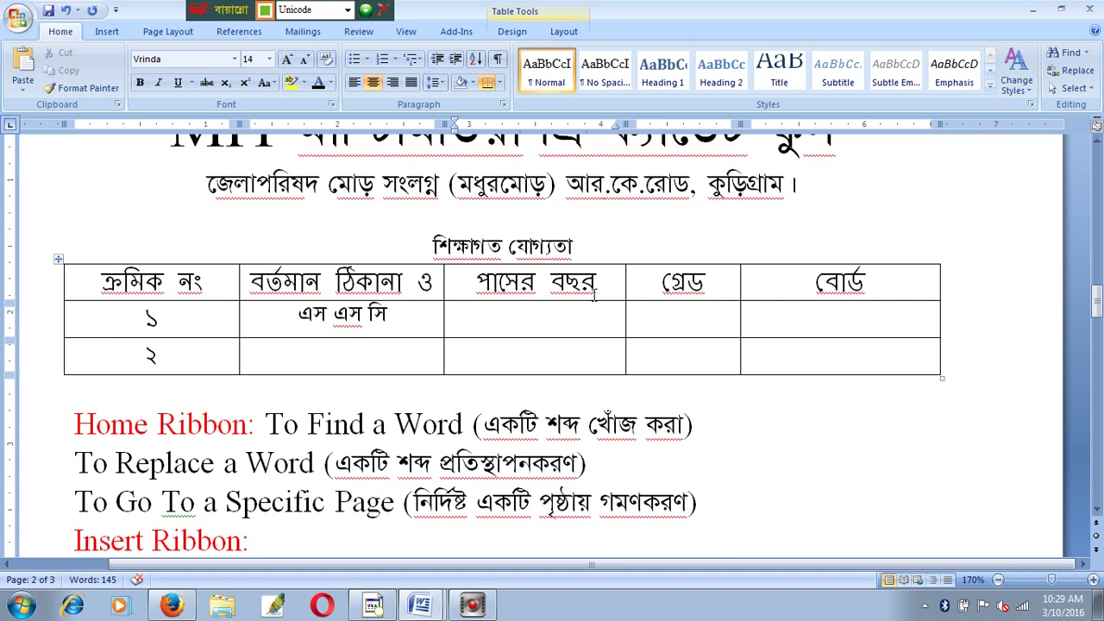
pyautogui.scroll(-3, 593, 298)
pyautogui.scroll(-3, 587, 302)
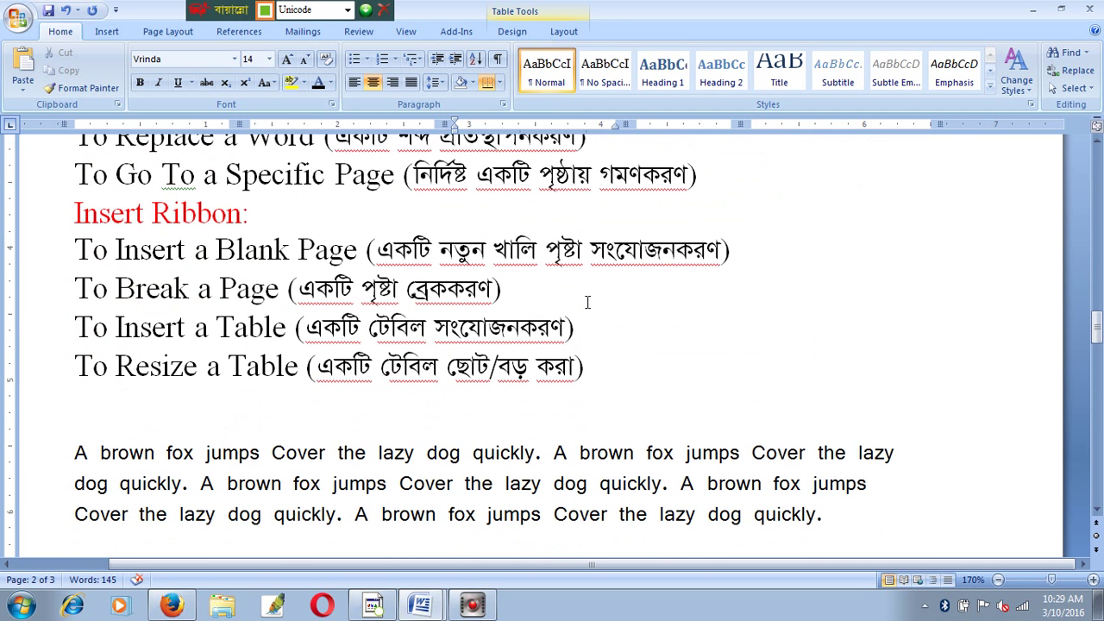
pyautogui.moveTo(586, 373); pyautogui.dragTo(14, 372)
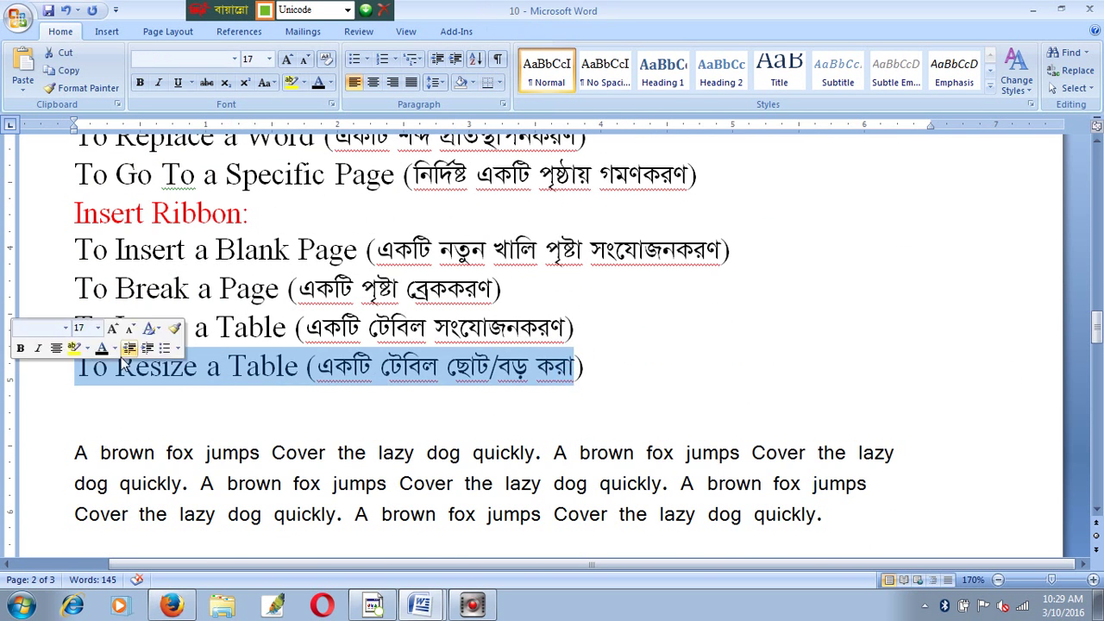
pyautogui.scroll(3, 589, 348)
pyautogui.click(851, 307)
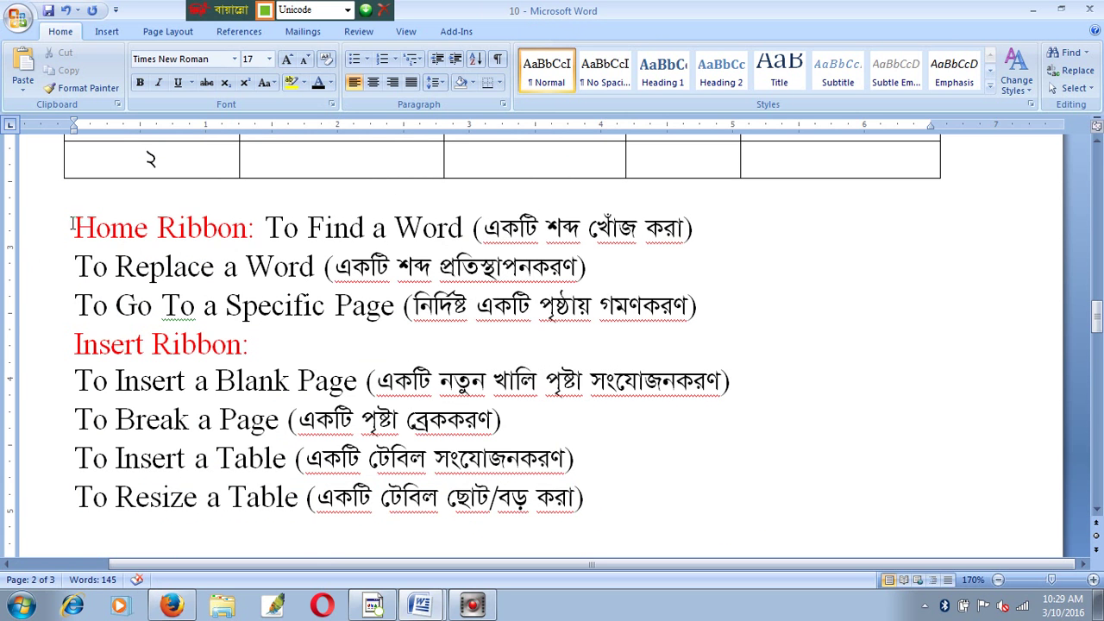
pyautogui.moveTo(71, 227); pyautogui.dragTo(705, 237)
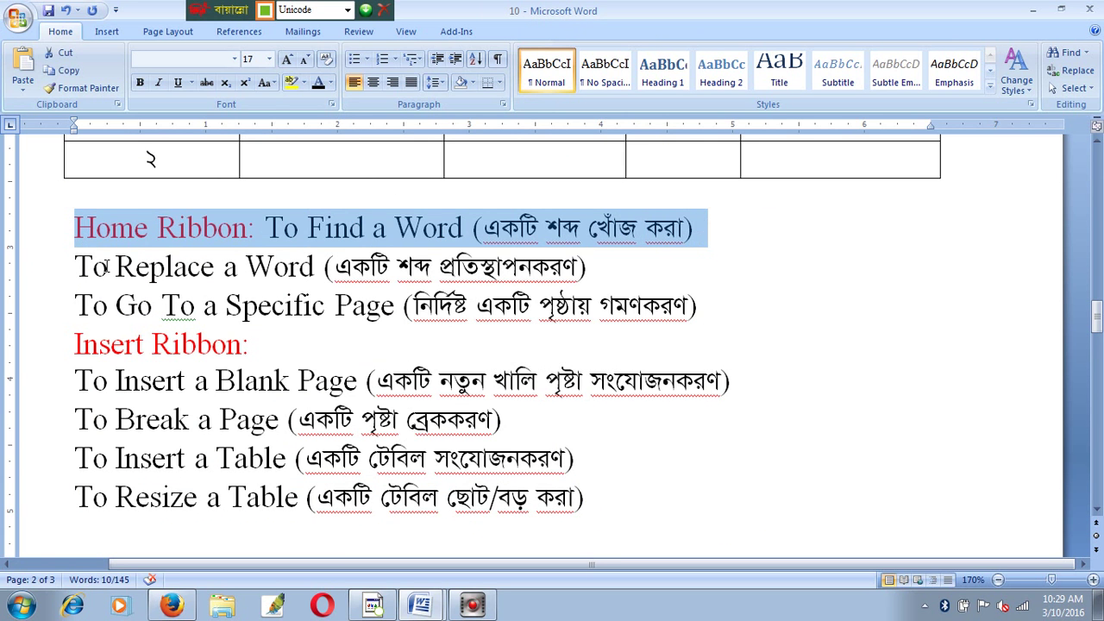
pyautogui.moveTo(76, 266); pyautogui.dragTo(595, 269)
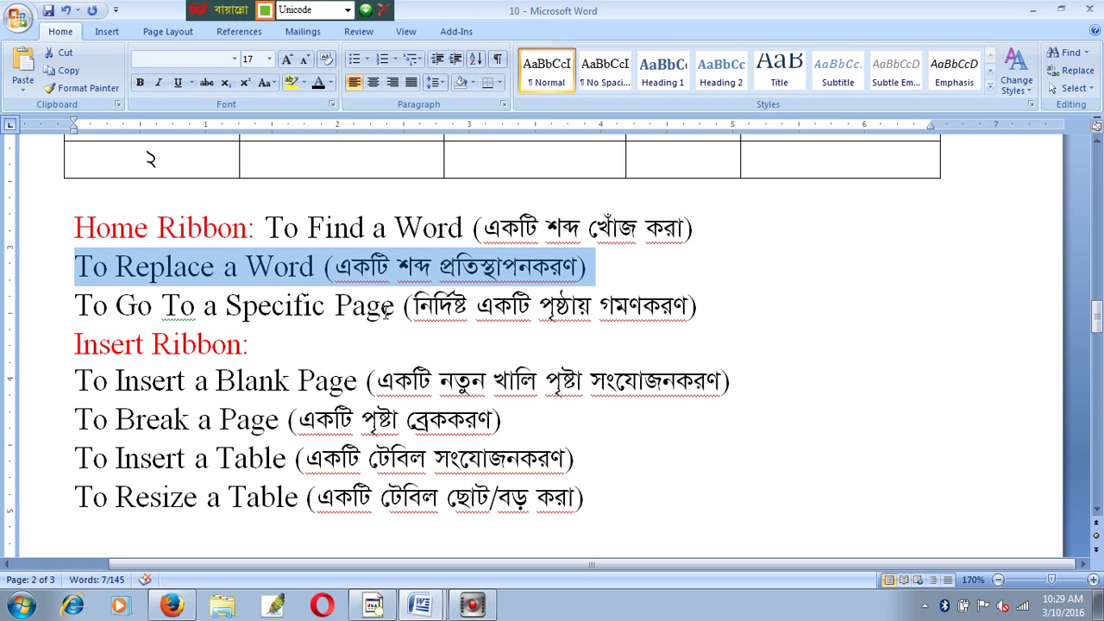
pyautogui.moveTo(78, 306); pyautogui.dragTo(735, 304)
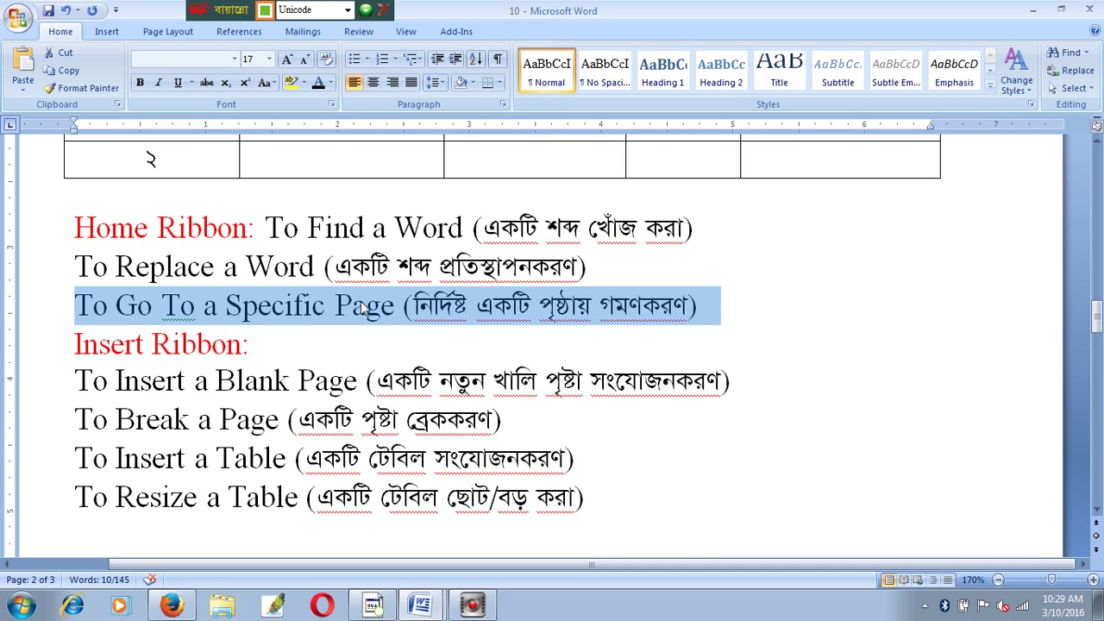
pyautogui.click(594, 302)
pyautogui.moveTo(76, 381); pyautogui.dragTo(732, 382)
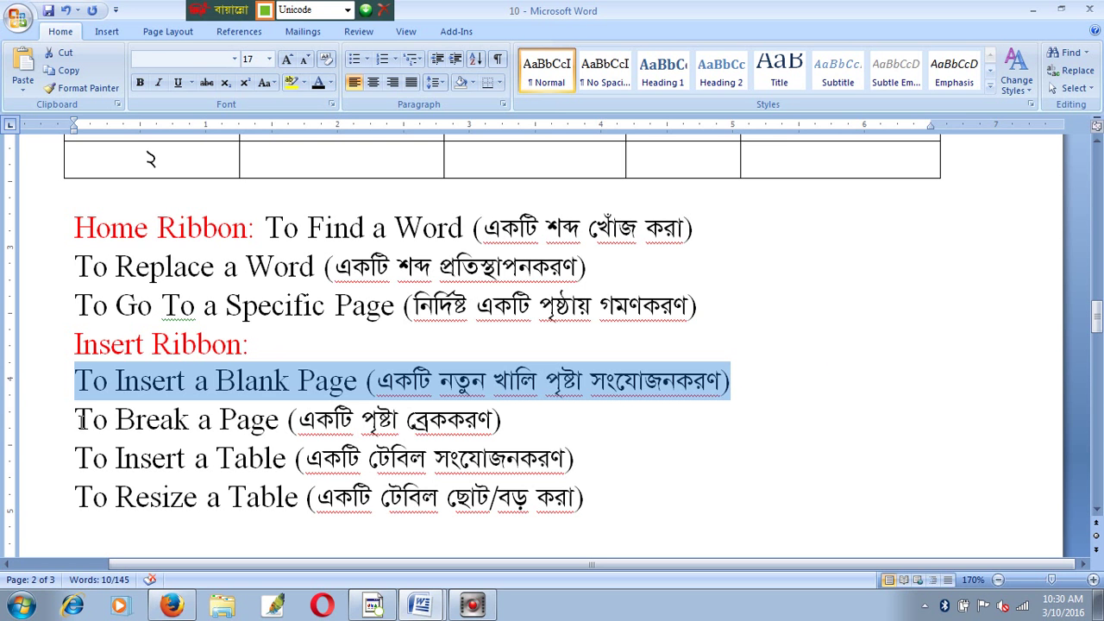
pyautogui.moveTo(77, 420); pyautogui.dragTo(509, 422)
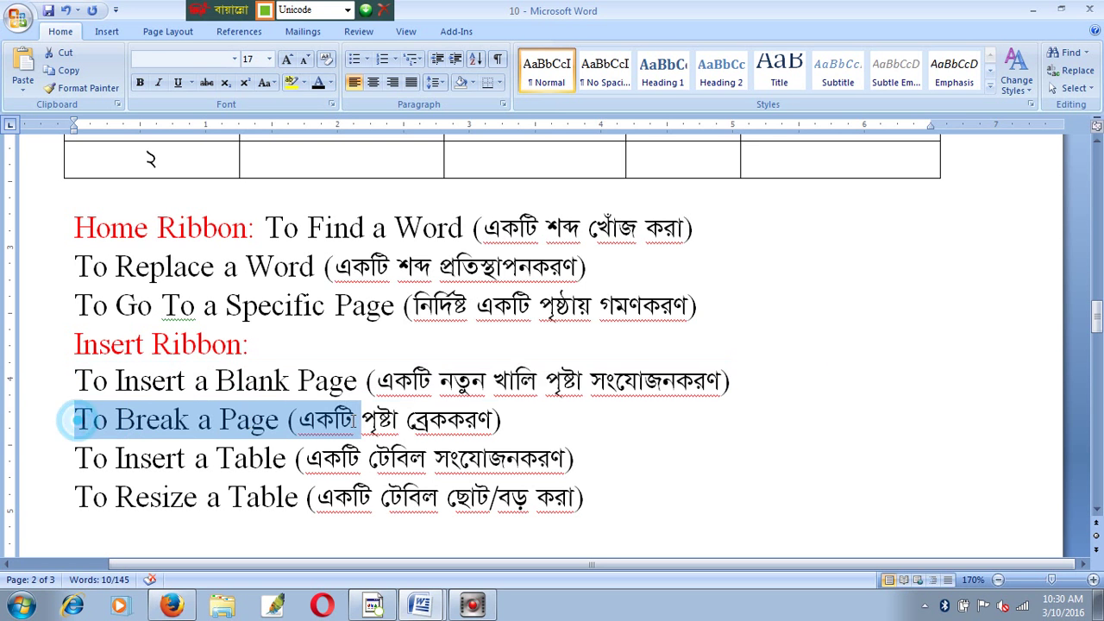
pyautogui.click(509, 423)
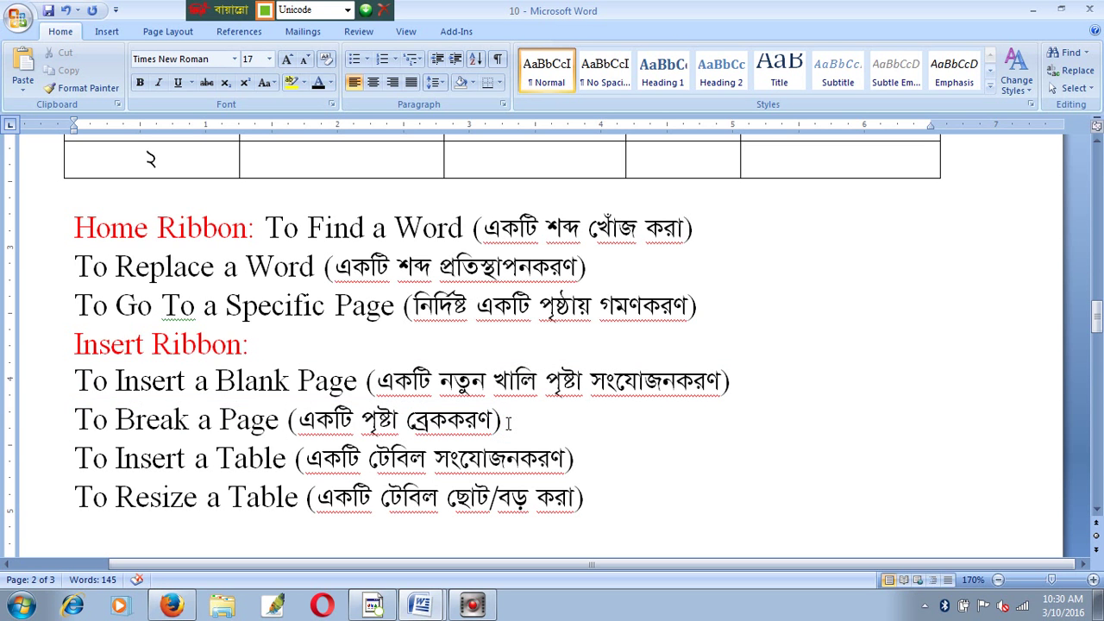
pyautogui.moveTo(507, 424); pyautogui.dragTo(44, 421)
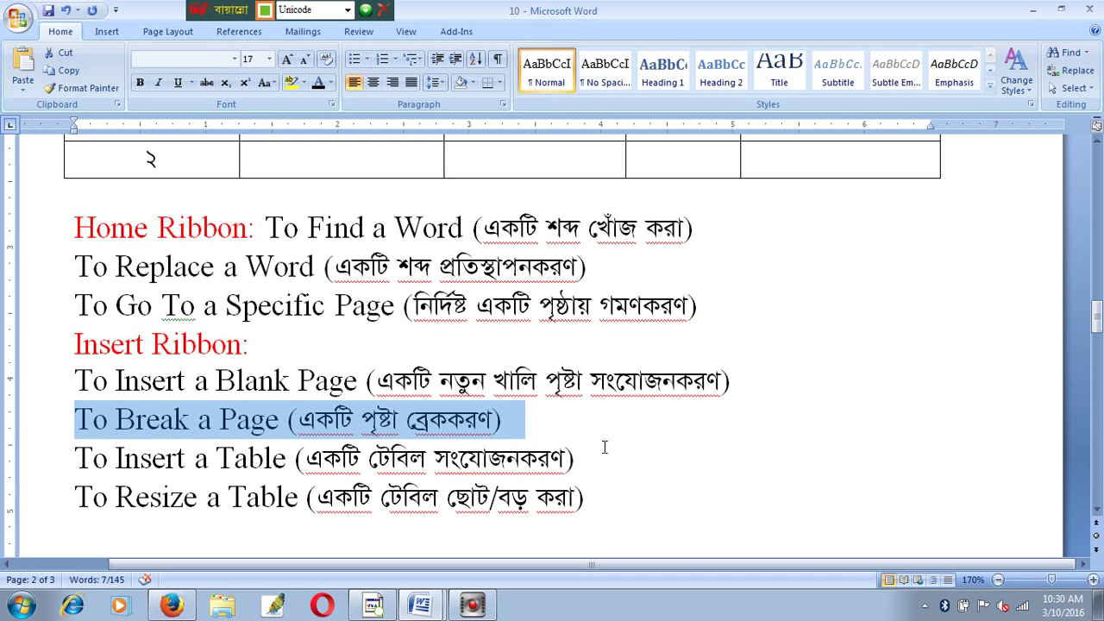
pyautogui.moveTo(597, 459); pyautogui.dragTo(67, 472)
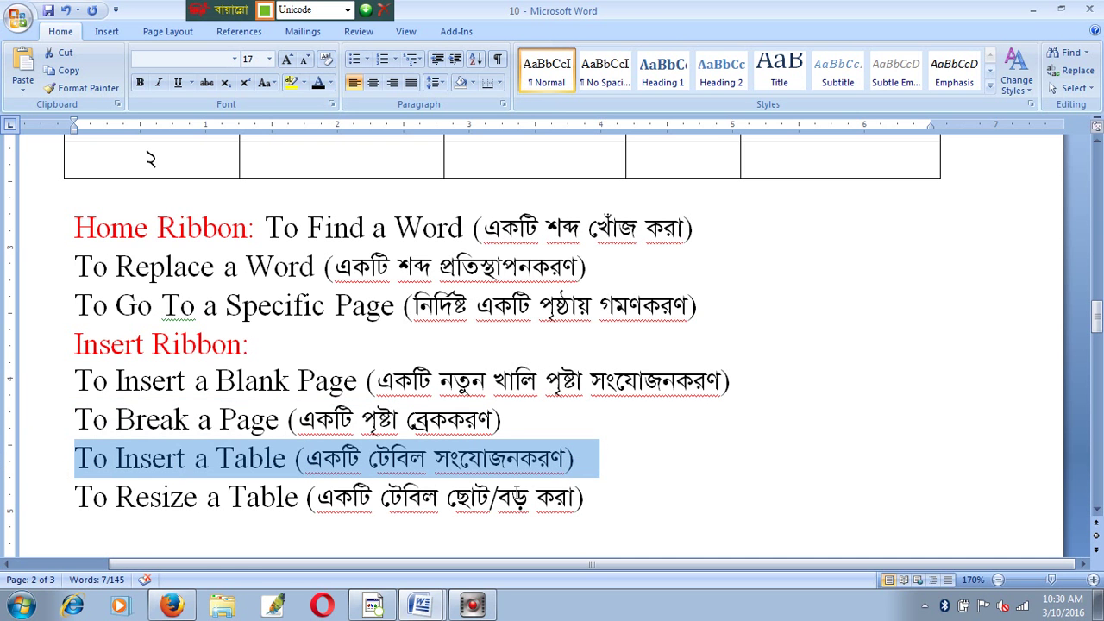
pyautogui.click(576, 459)
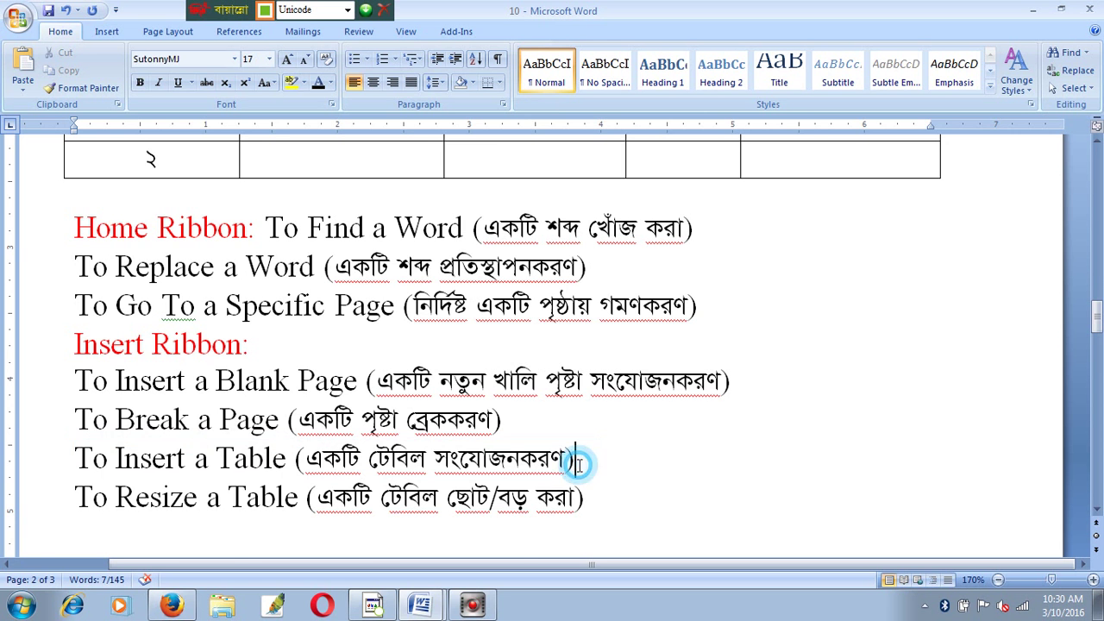
pyautogui.moveTo(592, 458); pyautogui.dragTo(41, 463)
pyautogui.scroll(3, 271, 461)
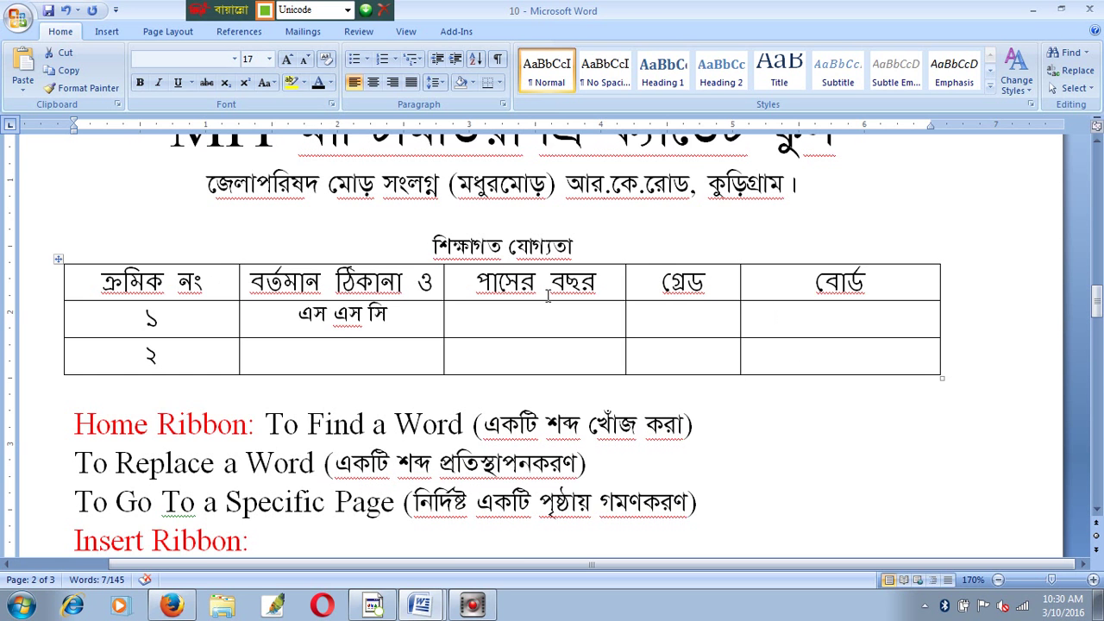
pyautogui.scroll(-2, 610, 320)
pyautogui.scroll(-2, 611, 320)
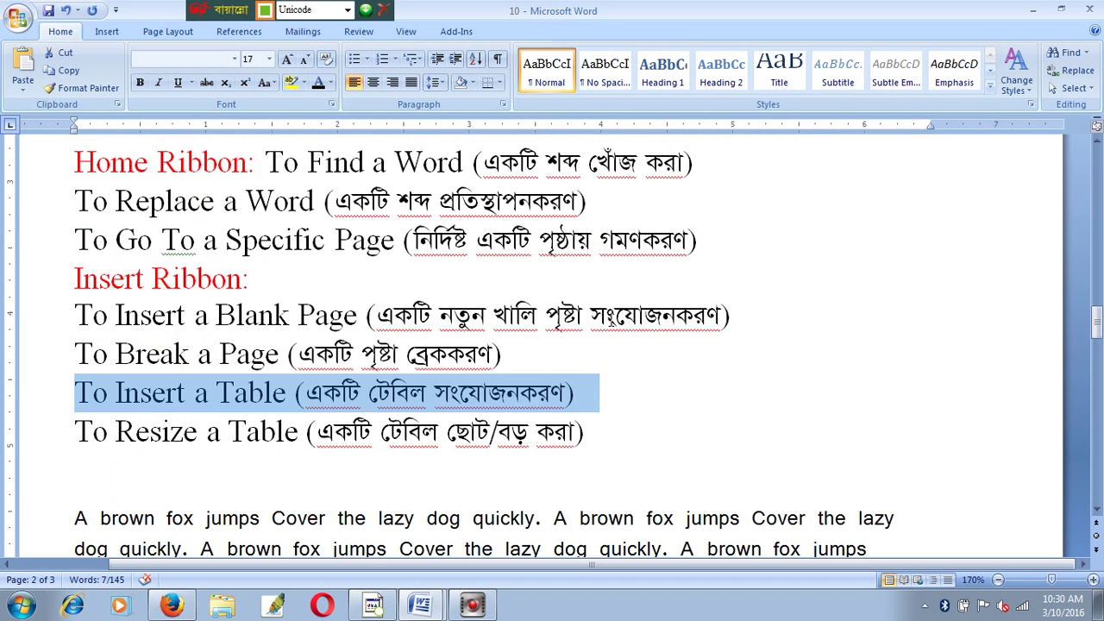
pyautogui.click(592, 429)
pyautogui.moveTo(75, 431); pyautogui.dragTo(595, 431)
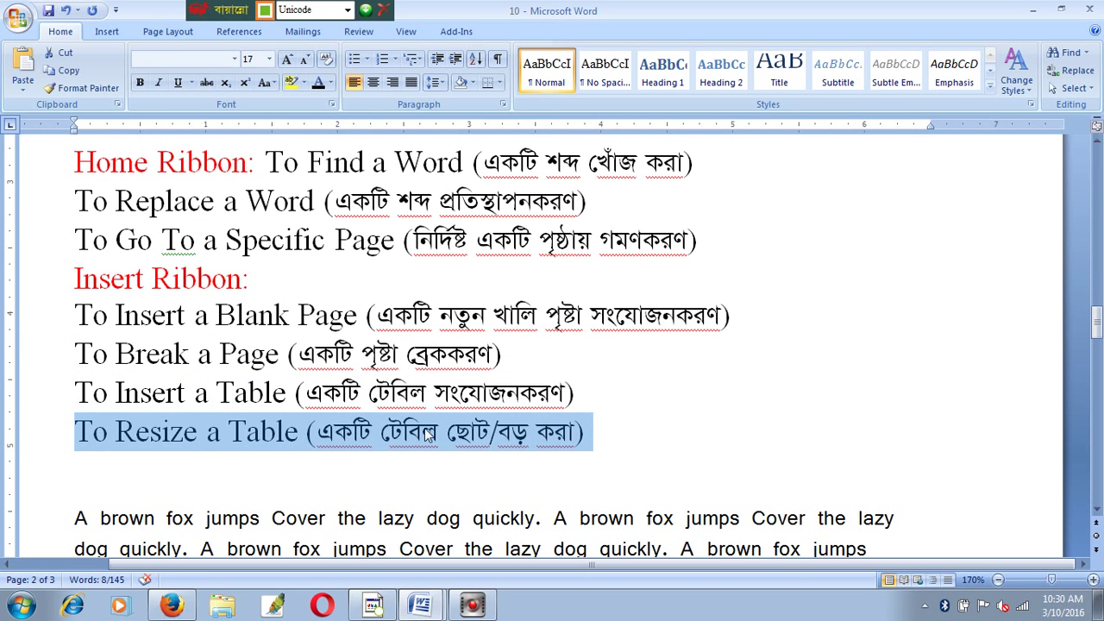
pyautogui.scroll(4, 621, 395)
pyautogui.click(766, 406)
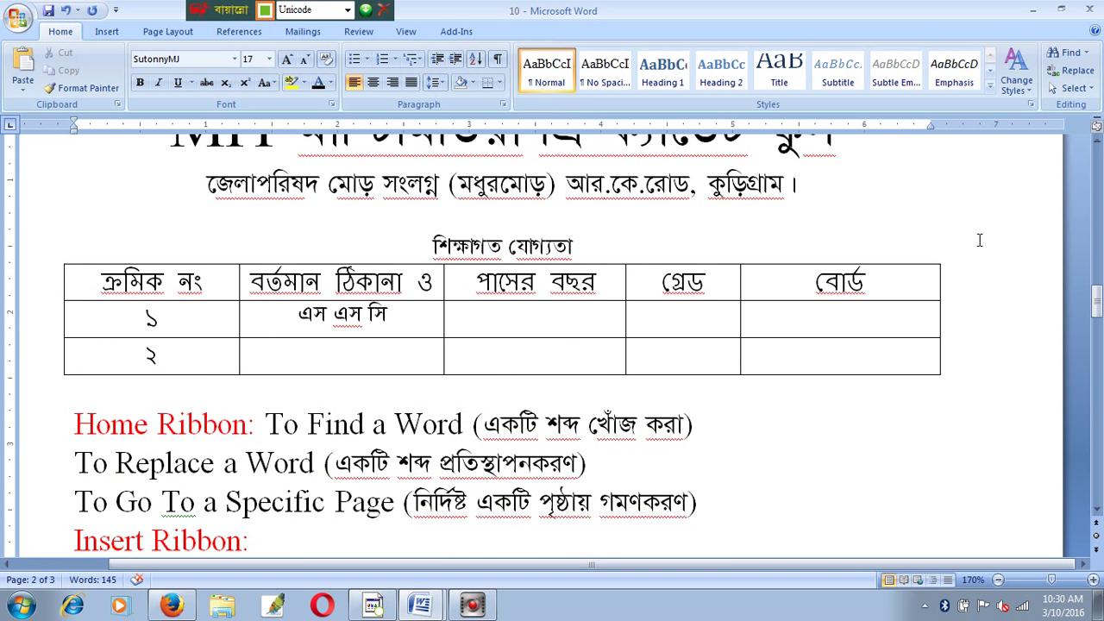
# Drag the table's right border left to narrow the বোর্ড column and the overall table width
pyautogui.click(901, 278)
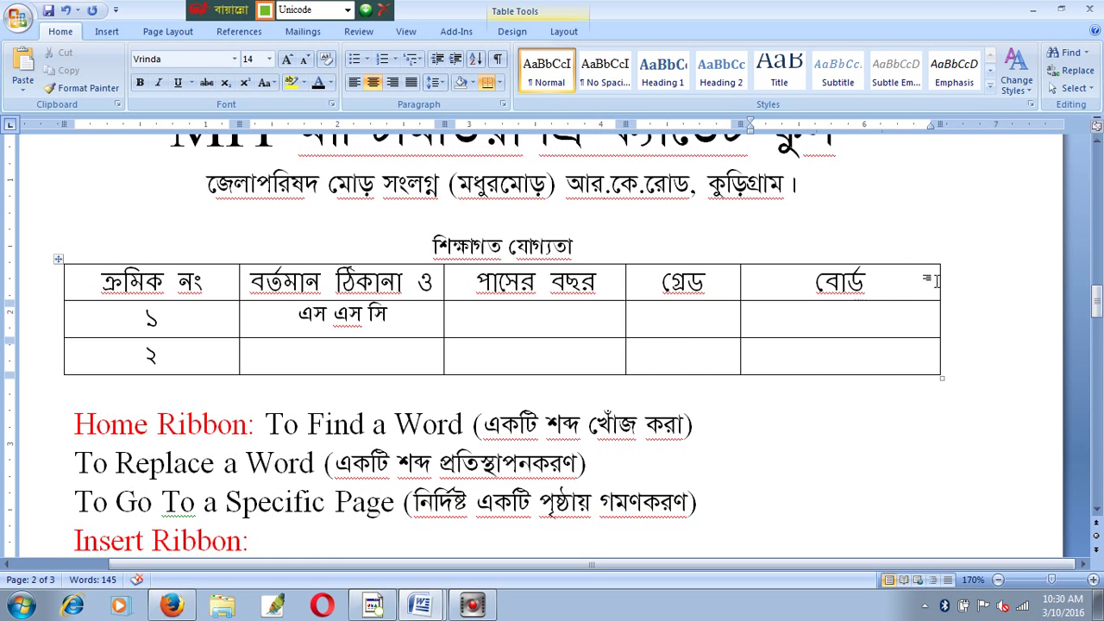
pyautogui.moveTo(939, 281); pyautogui.dragTo(855, 283)
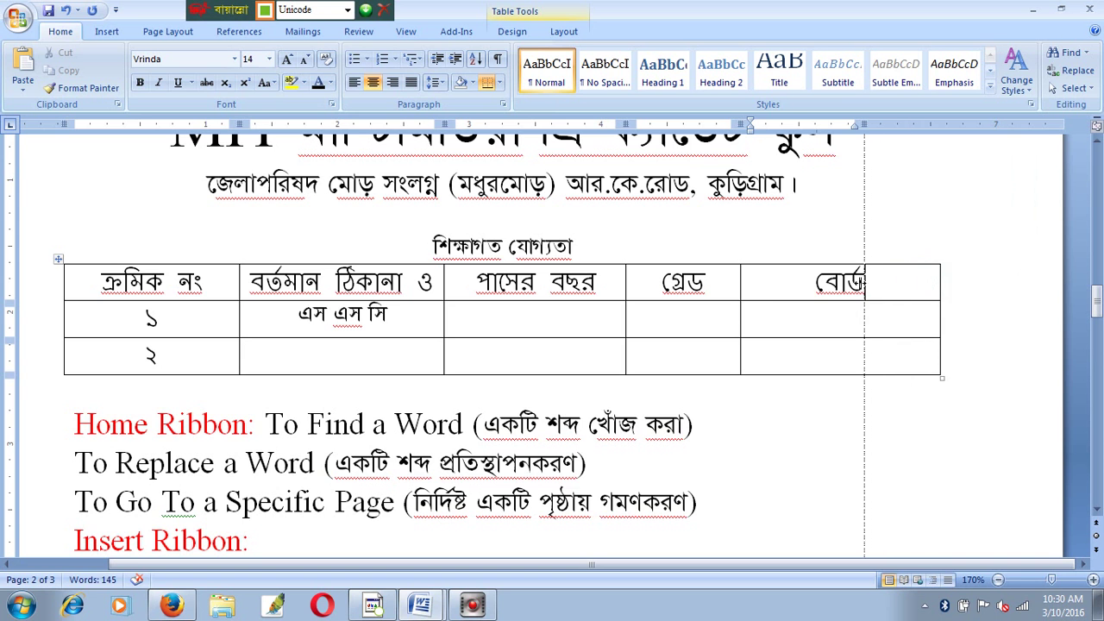